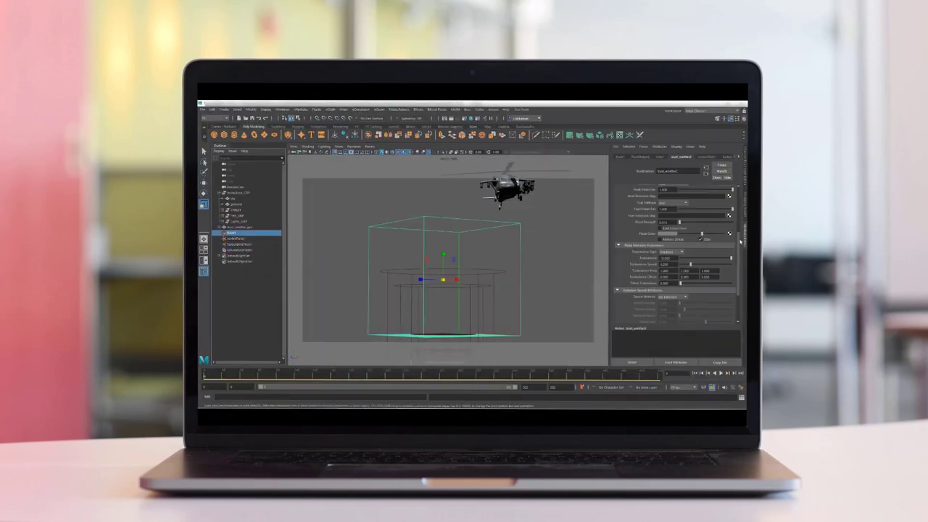
Choose a High Detail Solve mode for fluidShape2 and expand its Self Attraction and Repulsion section
click(664, 298)
click(665, 316)
scroll(630, 295, down, 5)
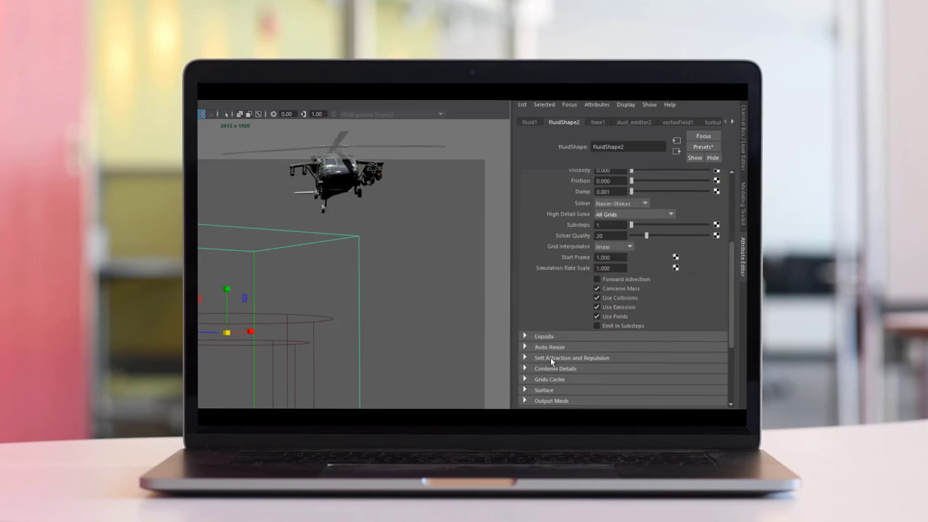
click(551, 357)
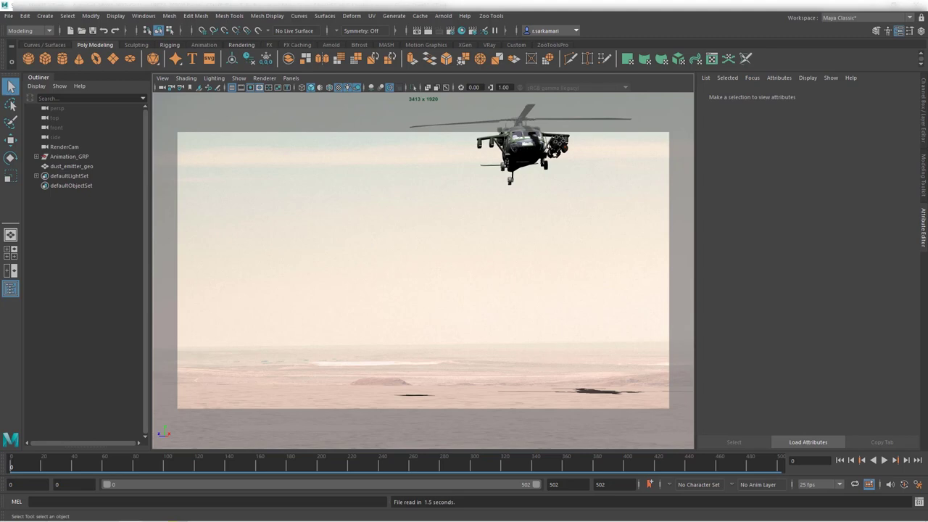
Bring up Firefox on the Unsplash brown and gray mountains photo and maximize it
key(alt+Tab)
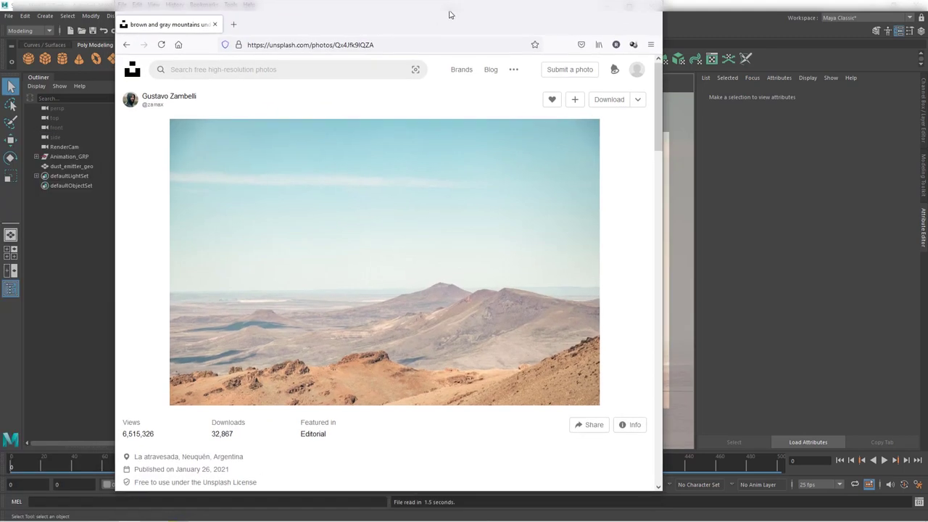
key(super+Up)
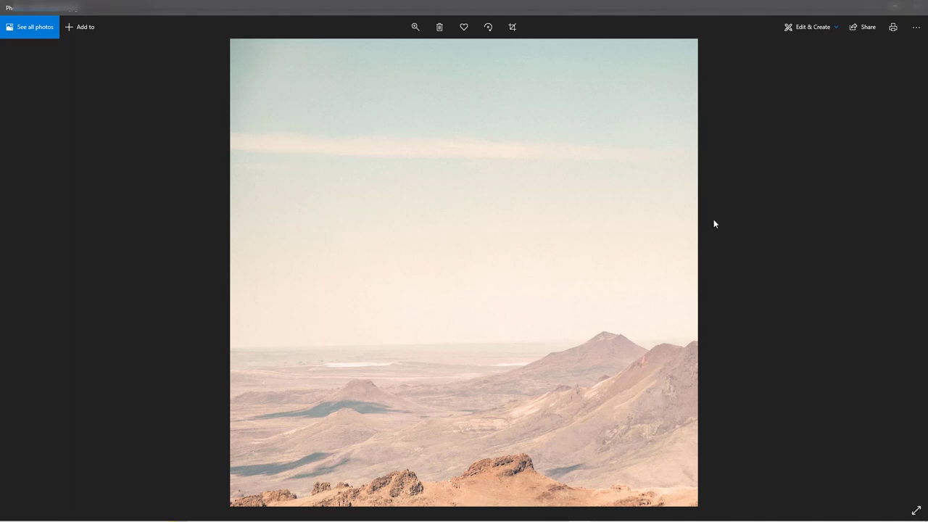
Minimize the Windows Photos viewer showing the cropped desert backdrop
click(869, 9)
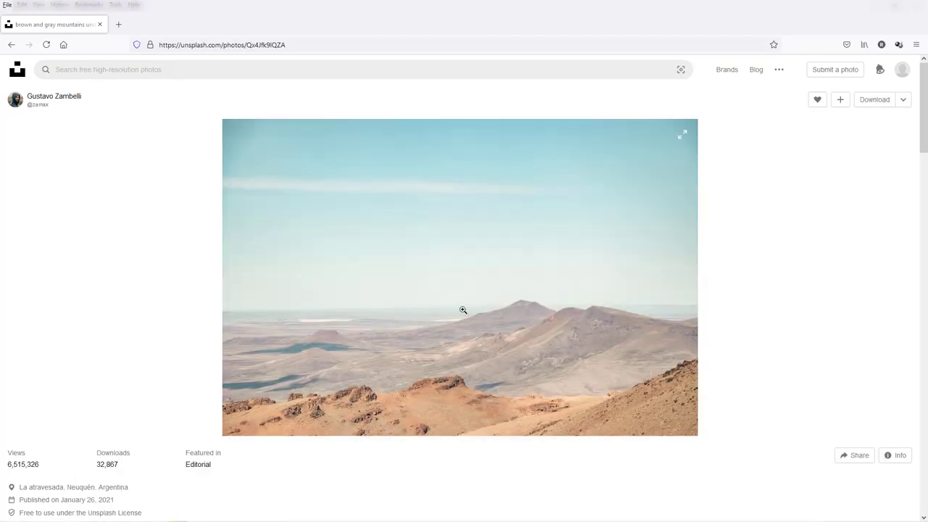
Back in Maya, expand Animation_GRP in the Outliner and select ground to show groundShape attributes
click(874, 8)
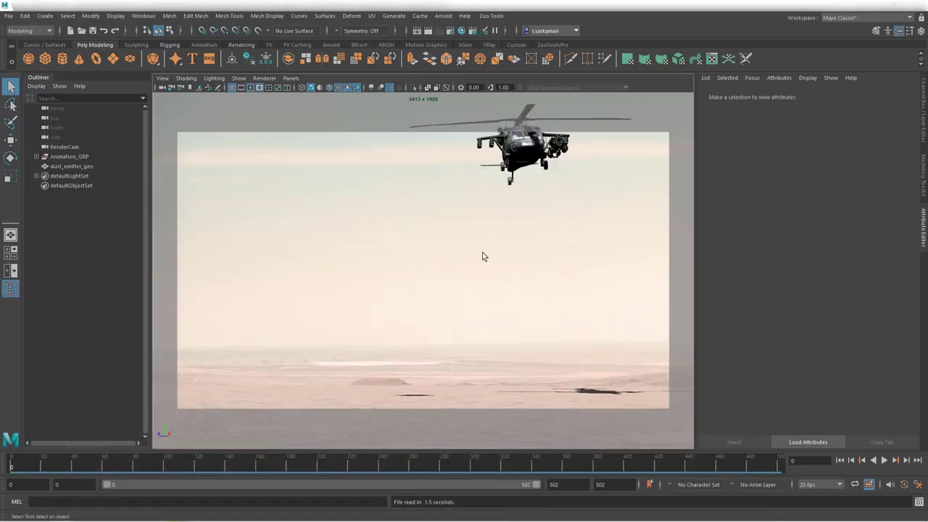
click(36, 156)
click(64, 176)
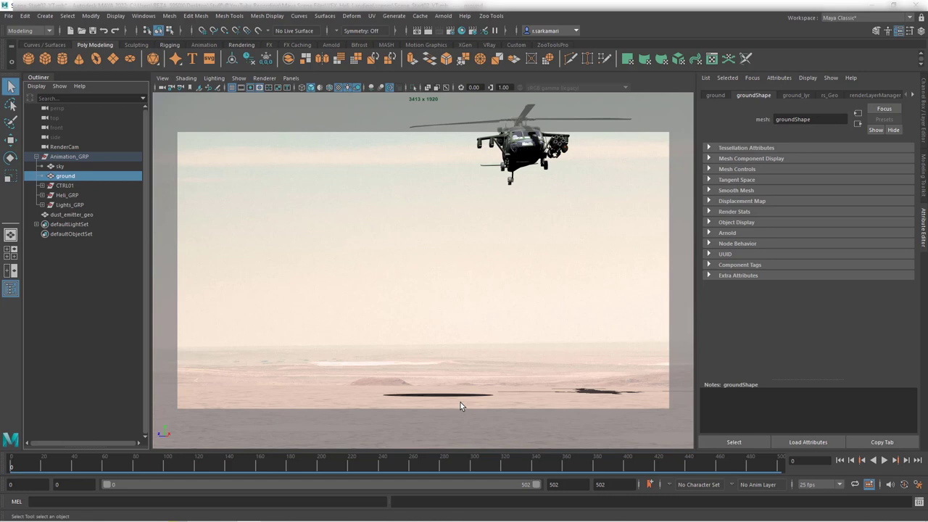
Temporarily show NURBS curves to select the CTRL01 global control, then hide them again
click(103, 313)
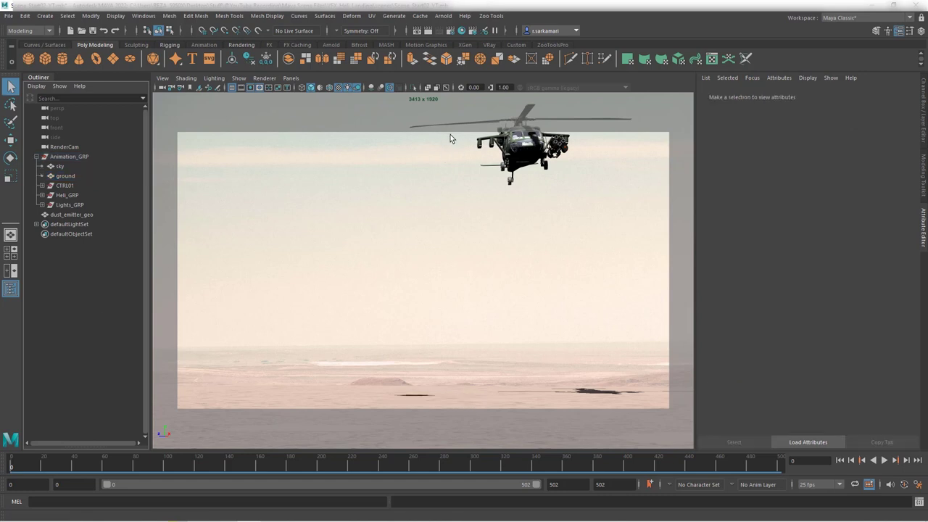
click(238, 79)
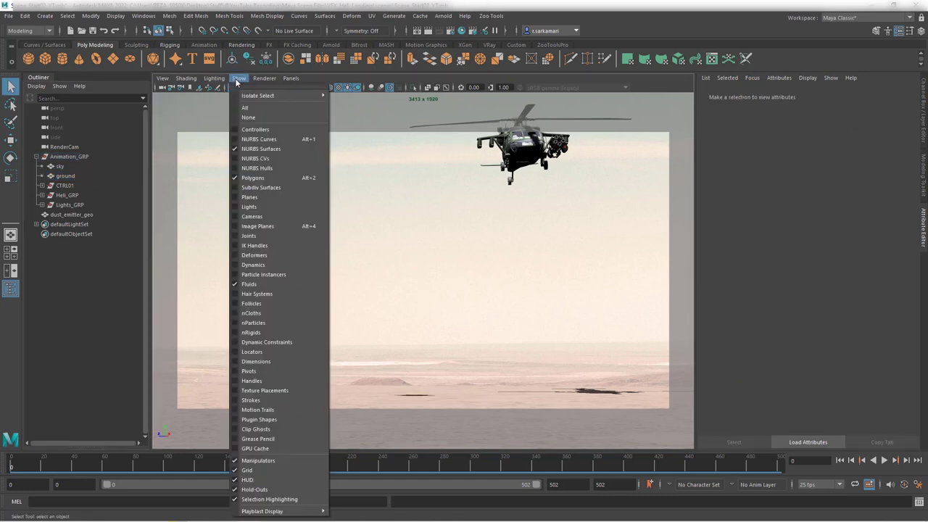
click(250, 141)
click(465, 171)
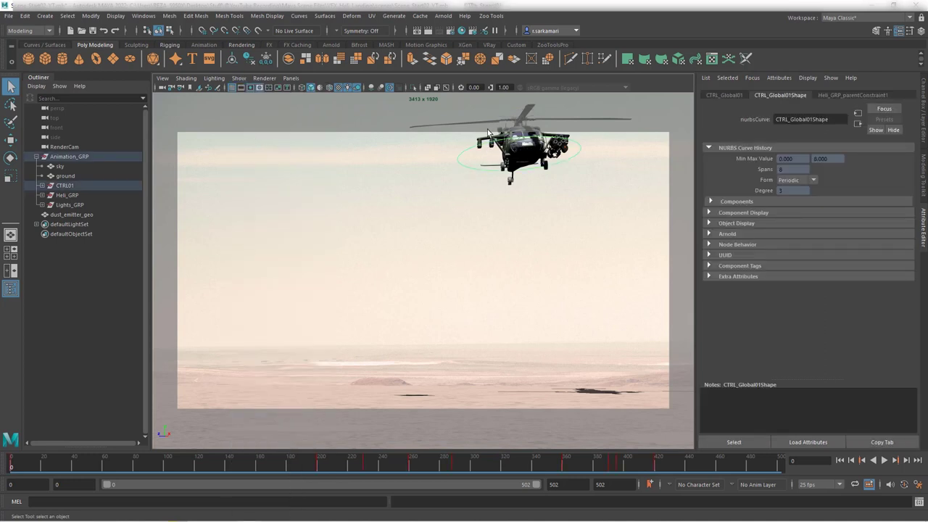
click(240, 78)
click(248, 139)
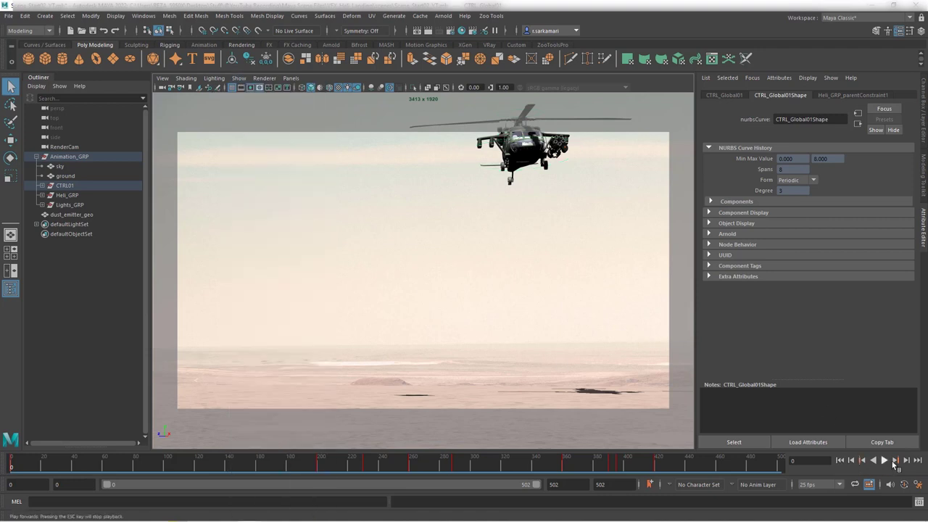
Play the helicopter's approach over the desert and stop at frame 192
click(885, 460)
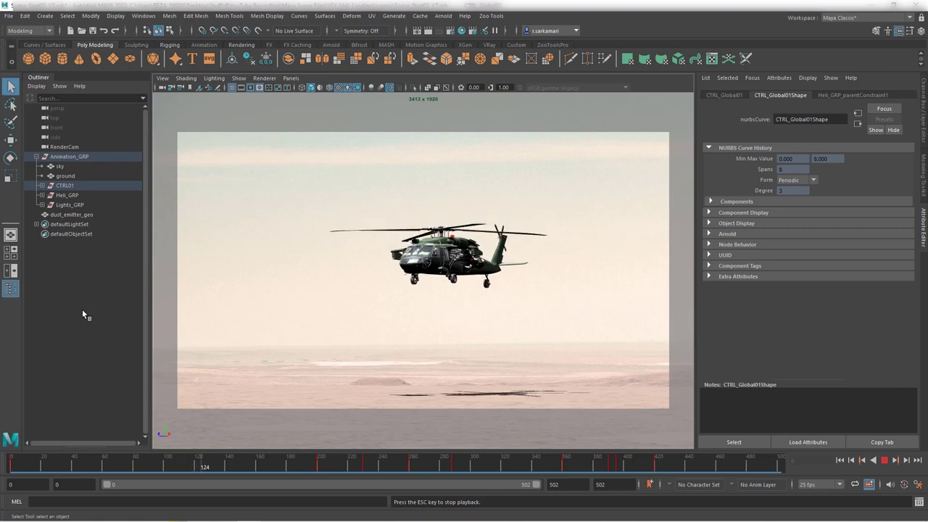
click(885, 460)
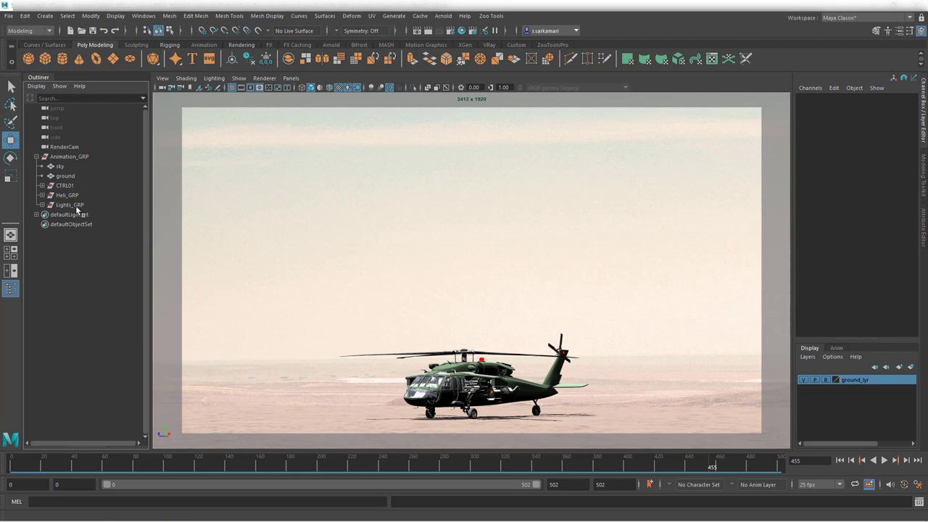
Add the sky and ground planes to ground_lyr and turn off that layer's visibility
click(65, 176)
ctrl+click(59, 166)
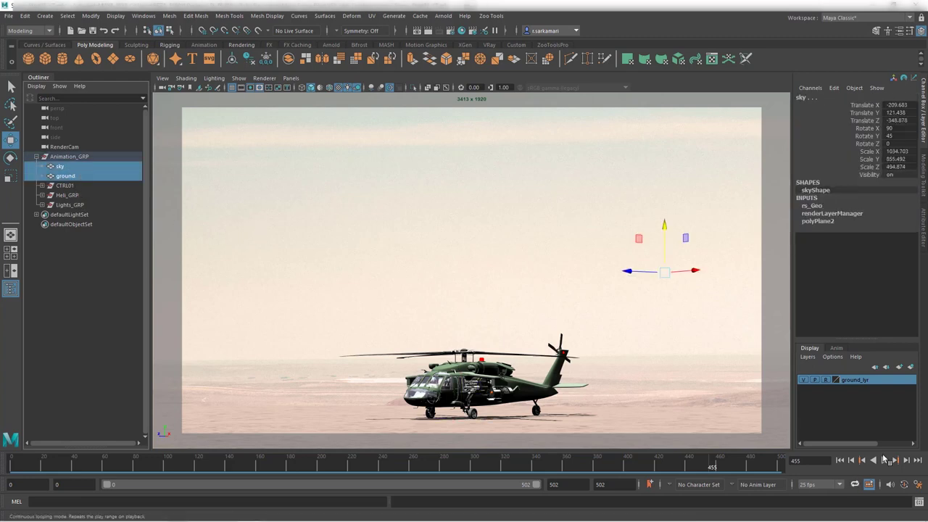
right_click(841, 379)
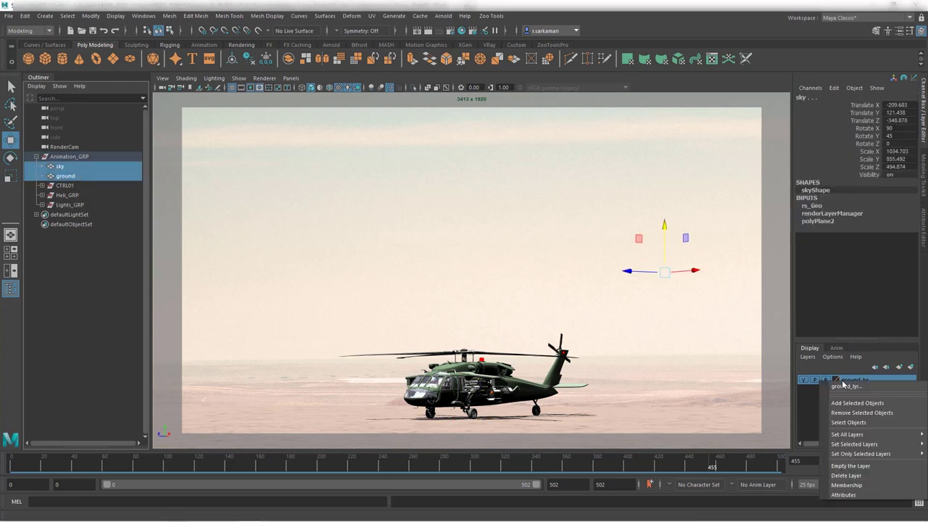
click(860, 403)
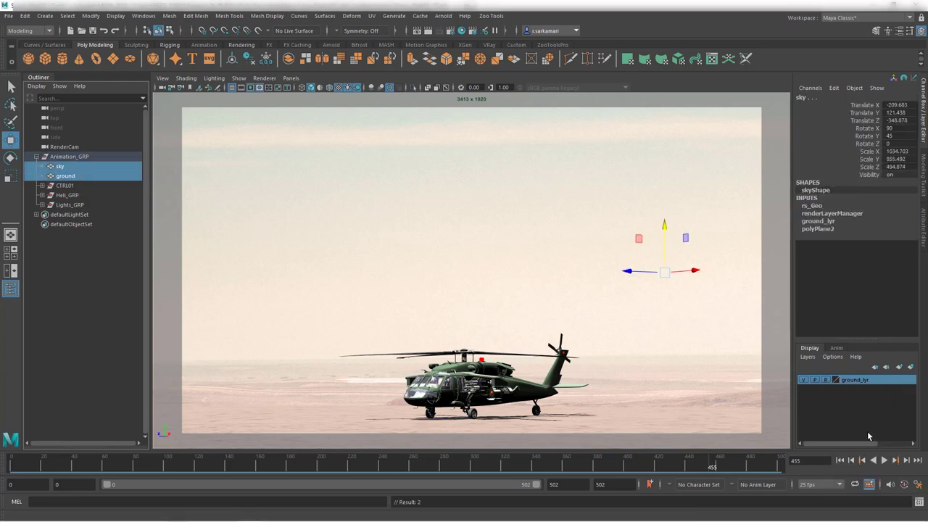
click(803, 379)
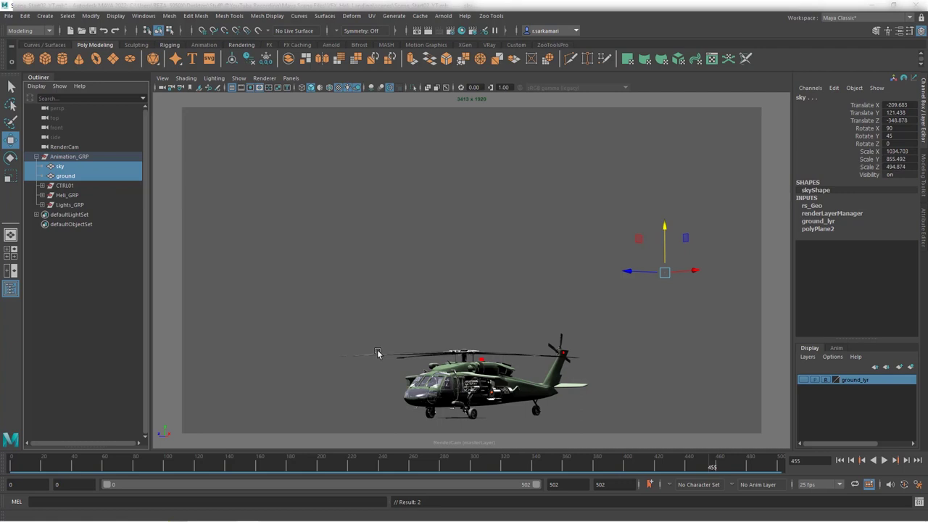
Create a polygon disc at the origin and scale it to 45 on X, Y and Z
click(43, 274)
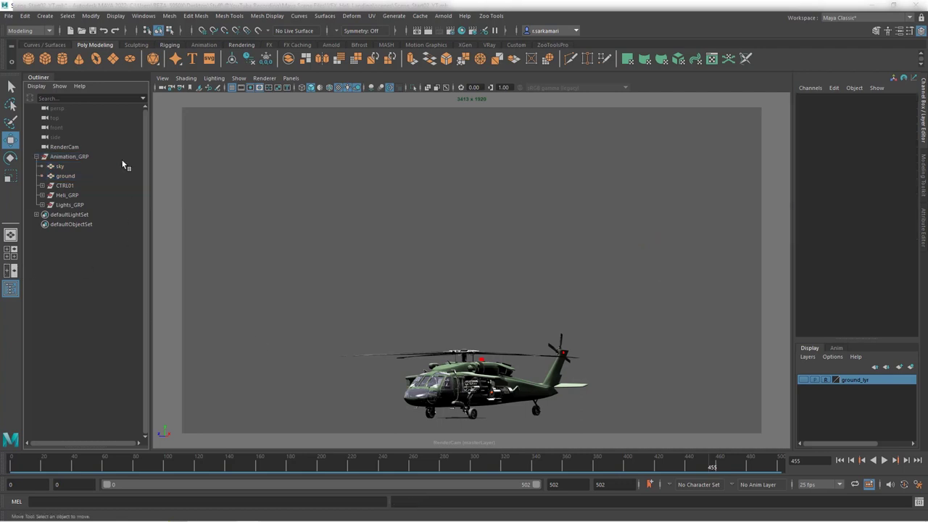
click(130, 58)
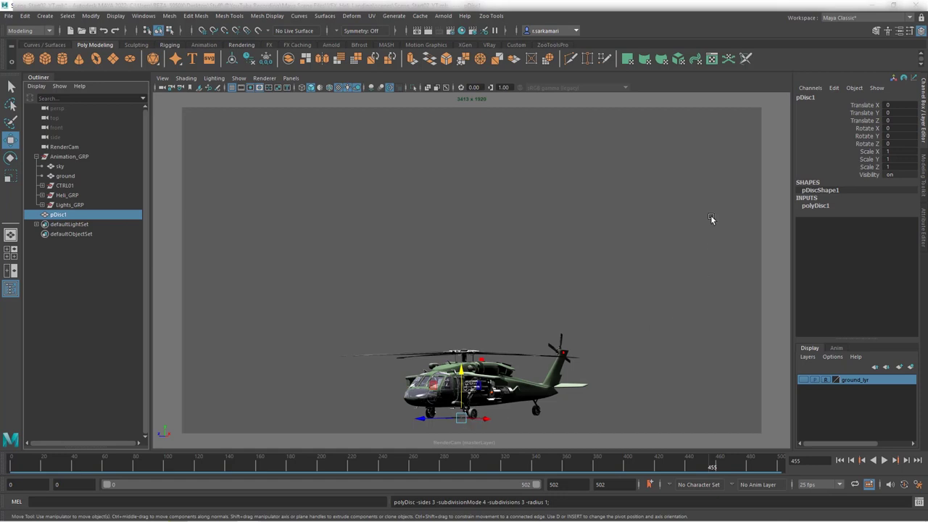
drag(896, 151, 896, 164)
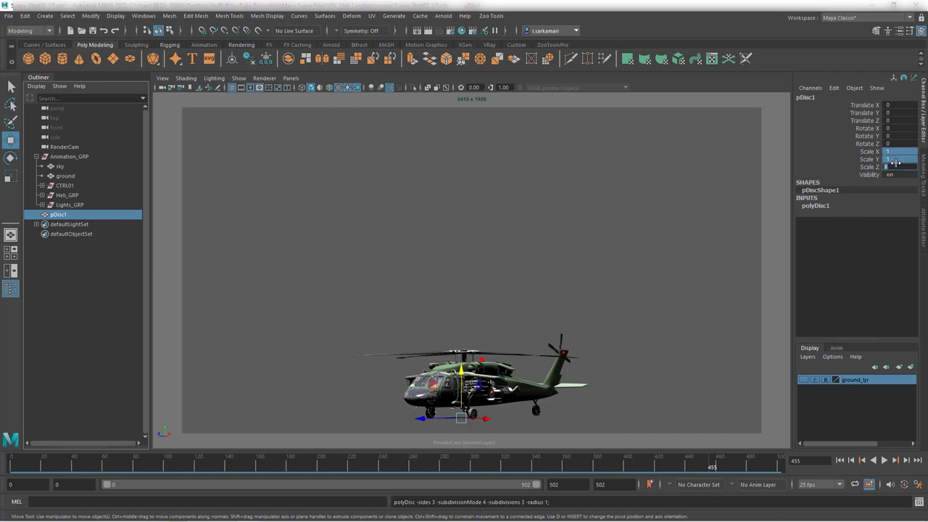
text(35)
key(Return)
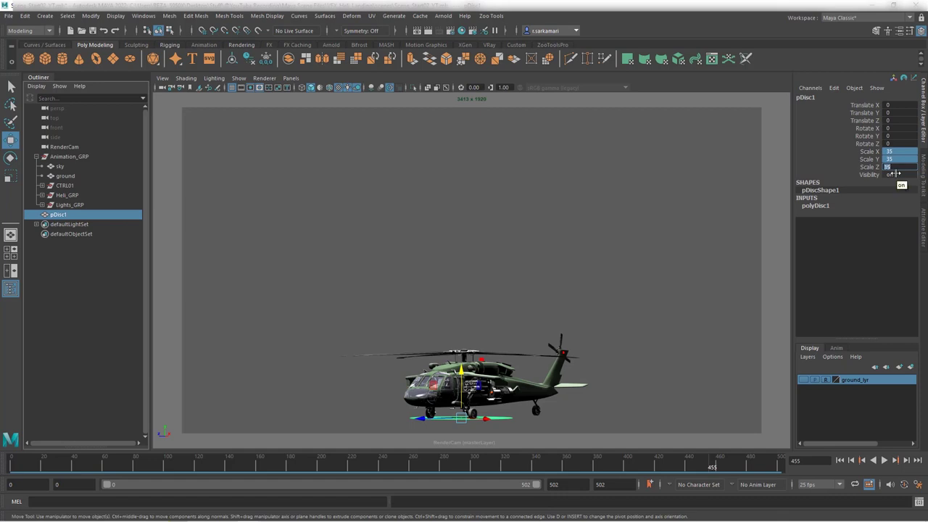
text(45)
key(Return)
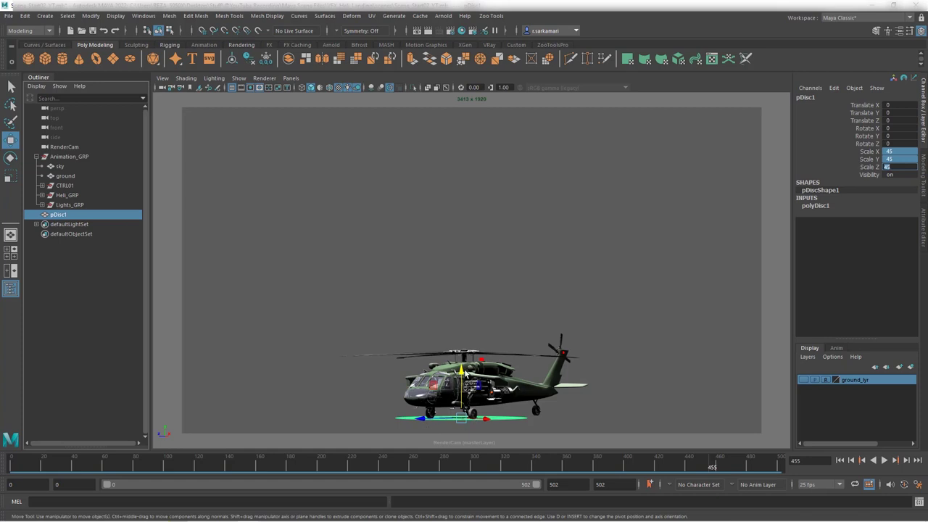
Preview the landing animation, stopping playback at frame 411
click(378, 468)
key(alt+v)
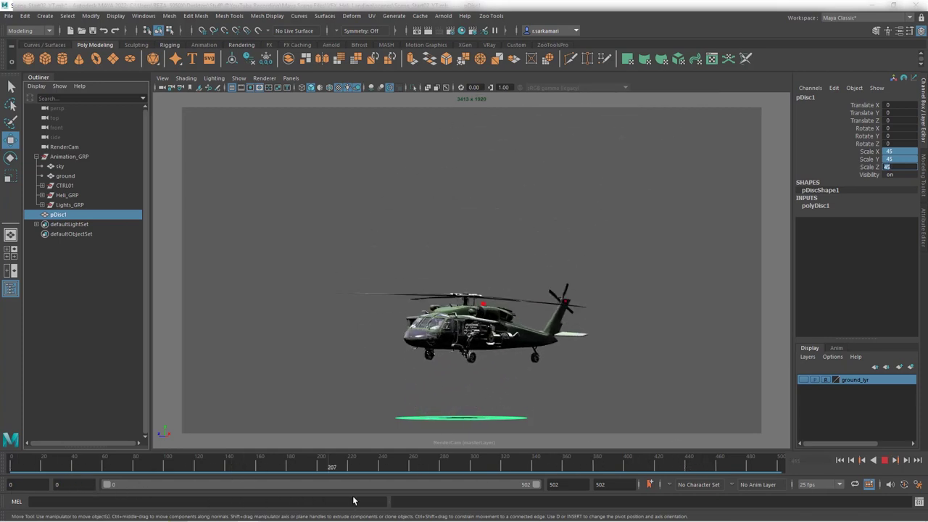
key(alt+v)
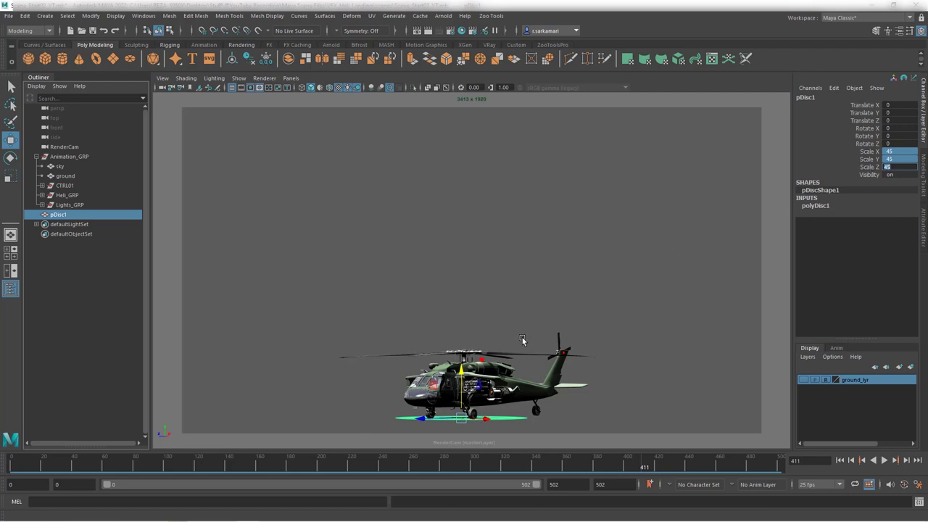
Raise the disc slightly so its Translate Y is 0.2
click(461, 375)
drag(461, 374, 461, 370)
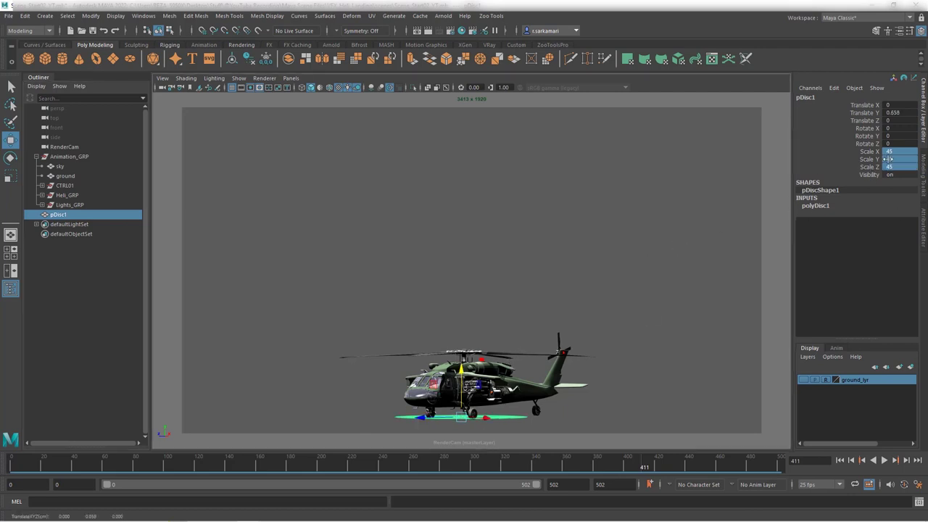
double_click(899, 112)
text(0.2)
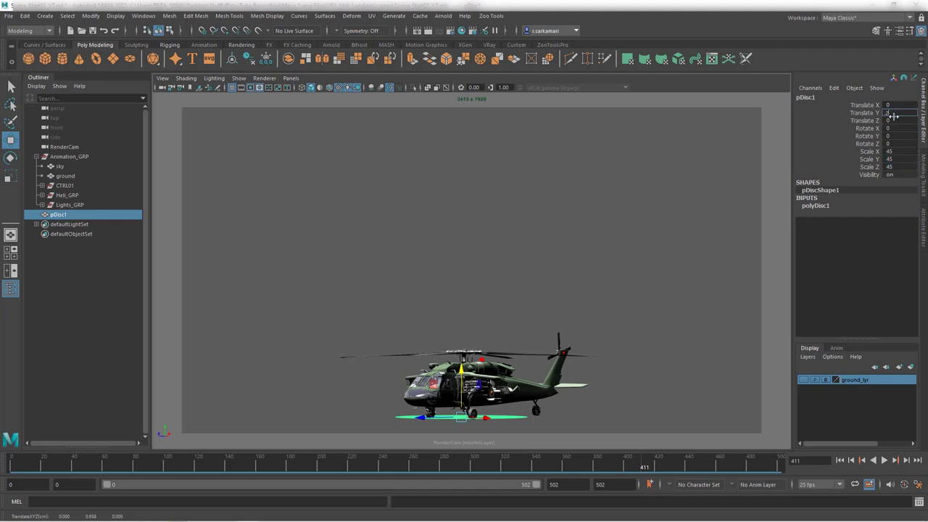
key(Return)
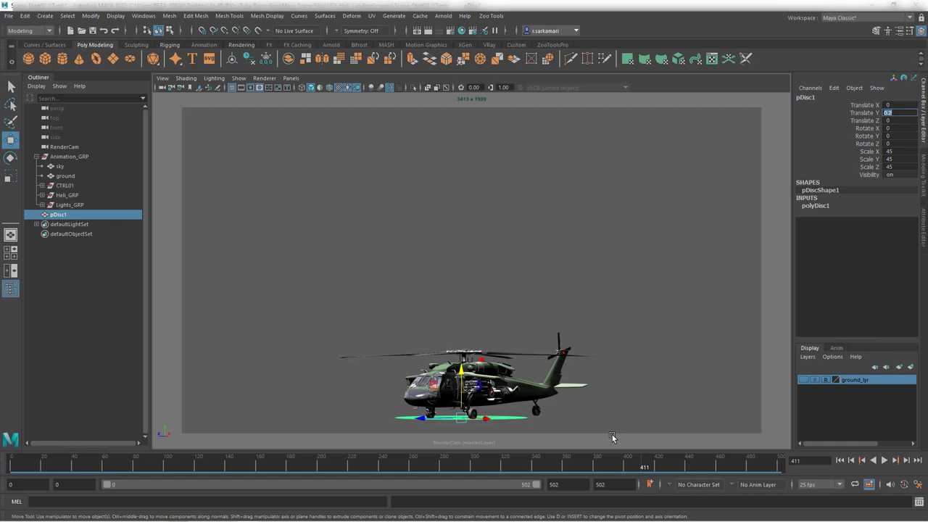
key(Return)
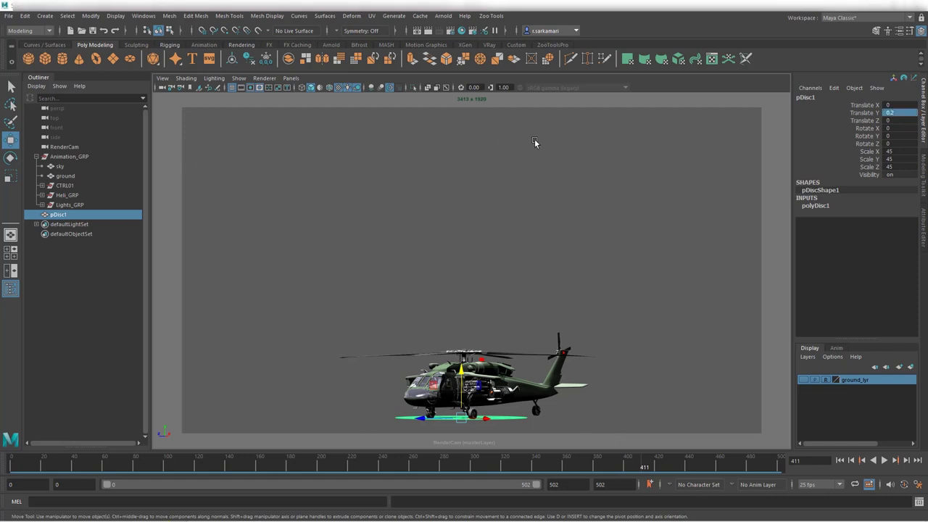
Switch to the FX menu set and rename pDisc1 to dust_emitter_geo in the Outliner
click(35, 31)
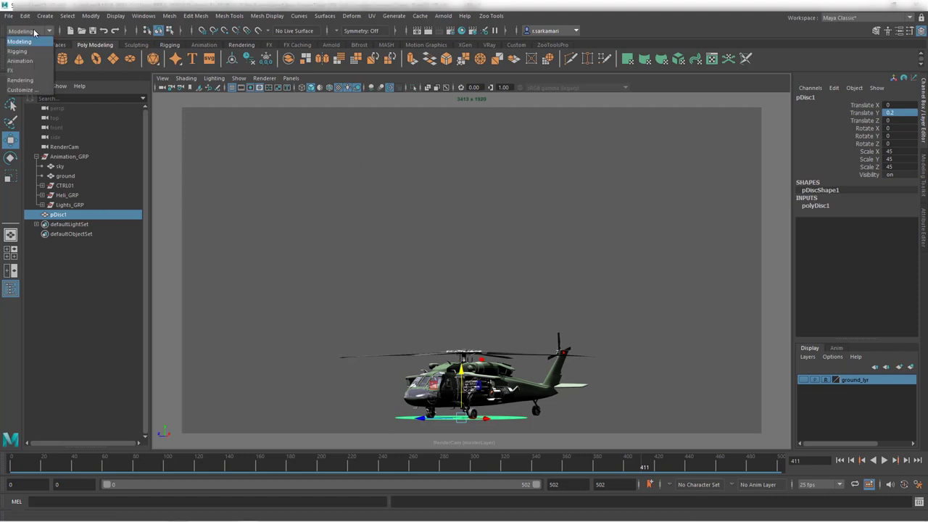
click(26, 70)
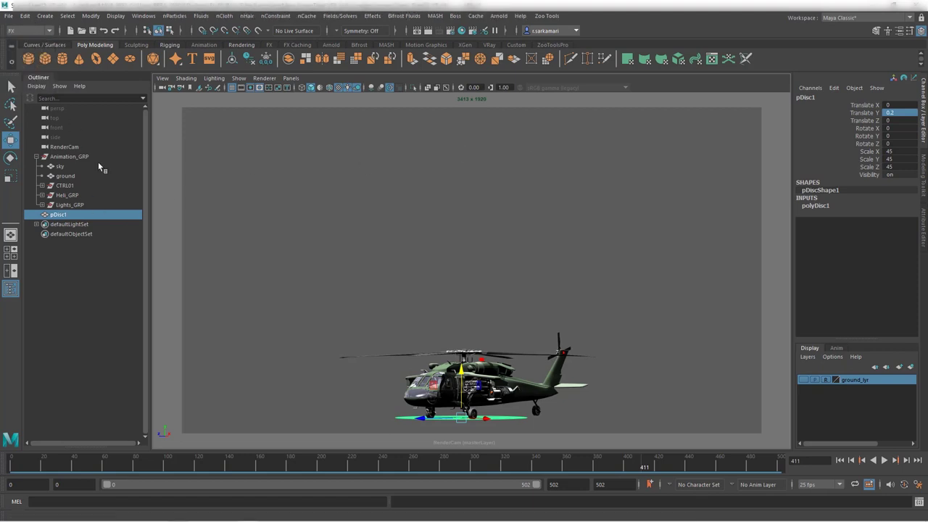
double_click(68, 215)
text(dust_emitter_geo)
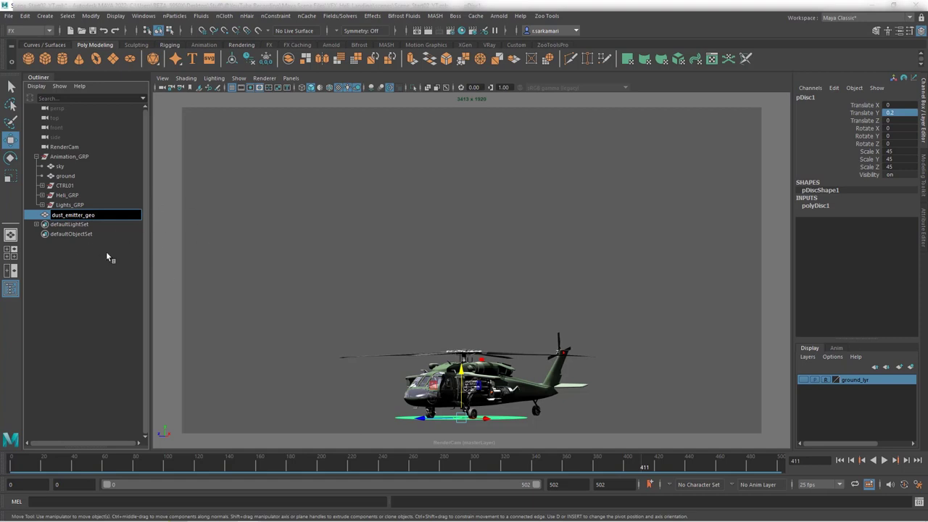
click(95, 288)
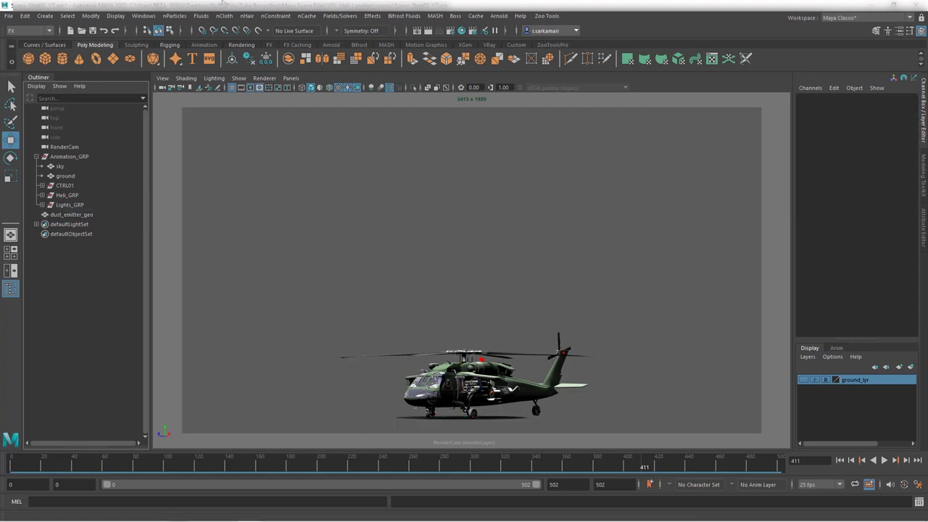
click(72, 217)
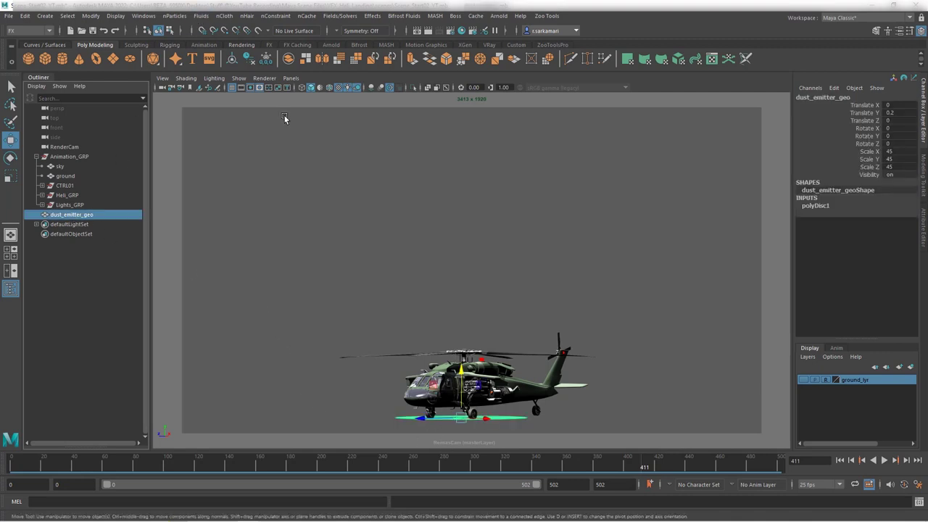
Create a default-reset 3D fluid container, fluid1, at resolution 10 with Add Emitter turned off
click(94, 309)
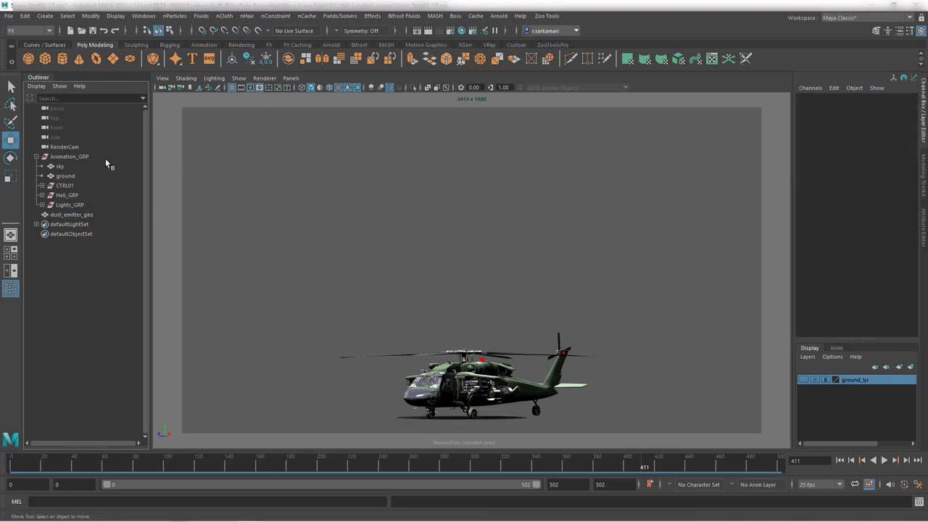
click(201, 15)
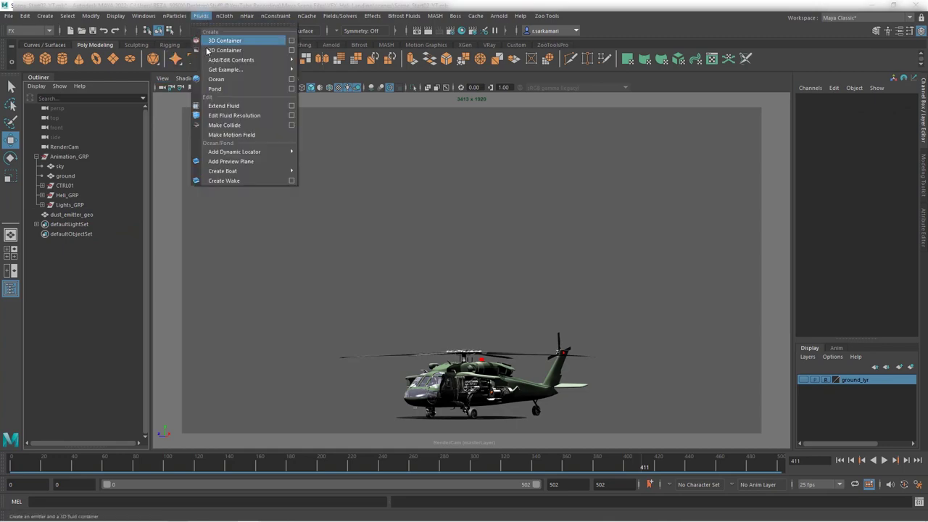
click(291, 40)
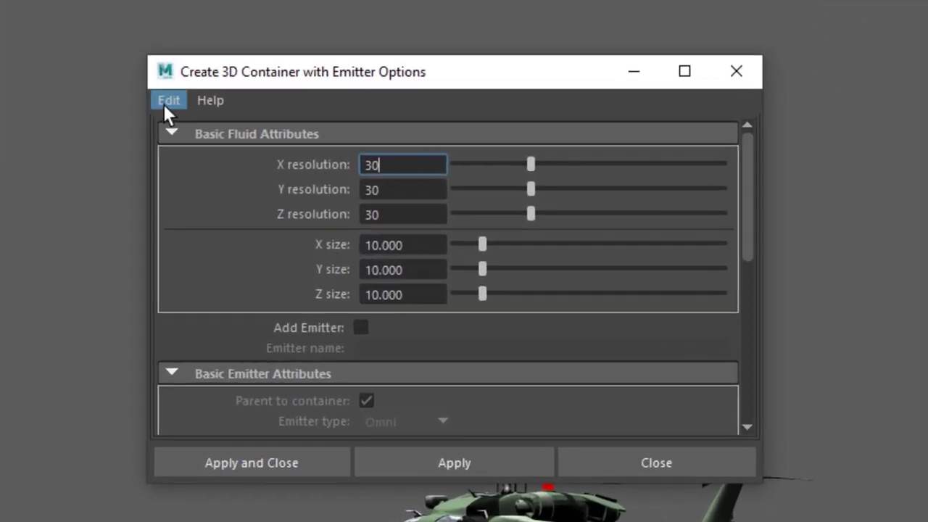
click(319, 195)
click(330, 213)
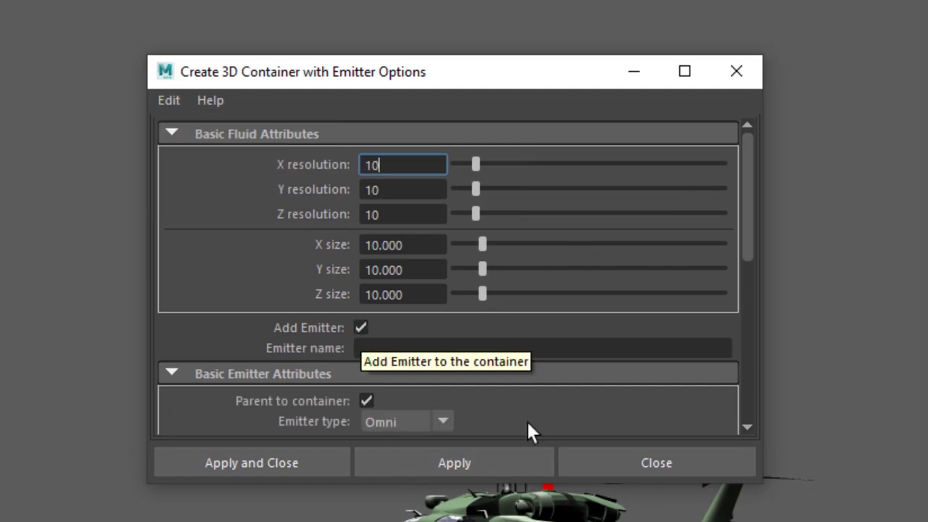
drag(743, 239, 765, 196)
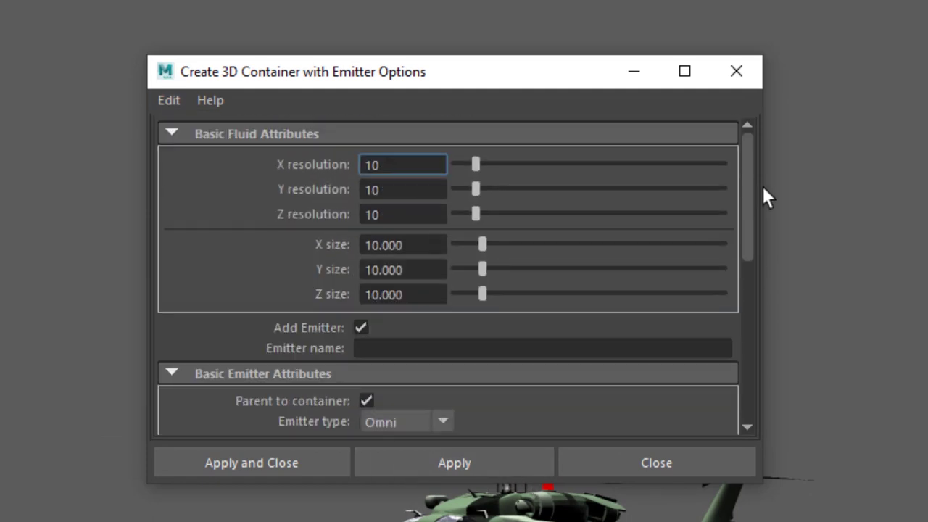
click(360, 327)
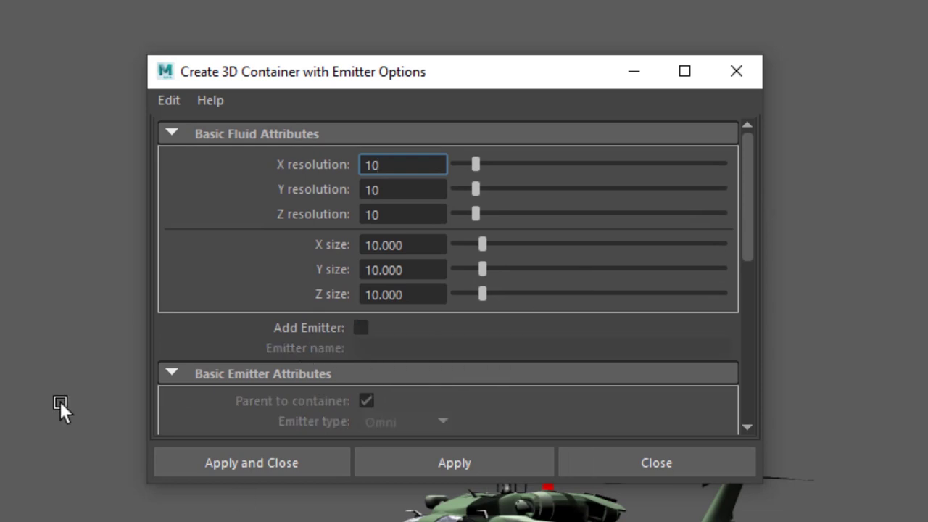
click(226, 467)
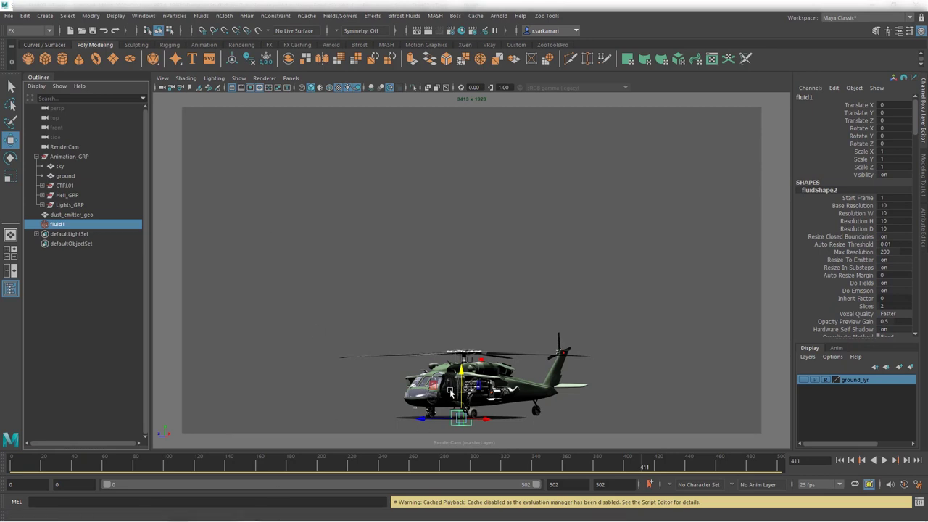
Scale fluid1 to 15 on all axes and lift it to Translate Y 73.961
drag(888, 150, 889, 166)
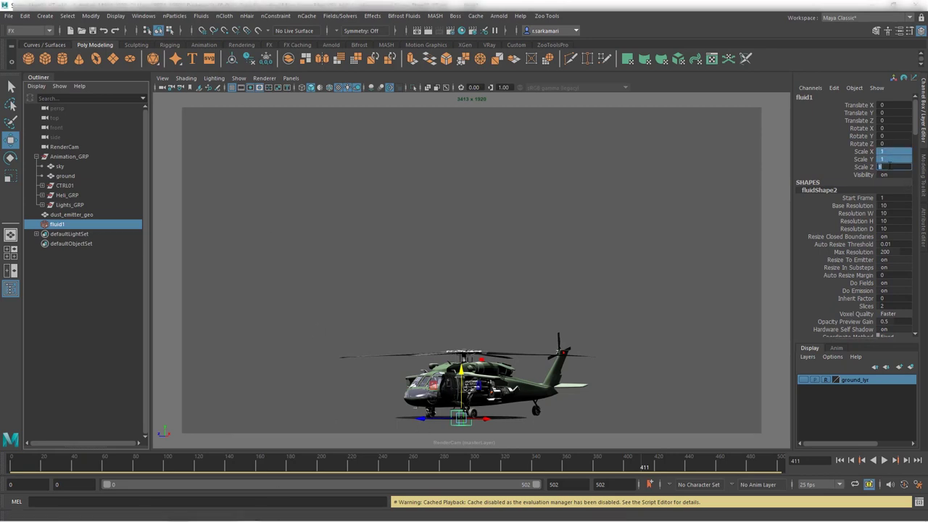
text(15)
key(Return)
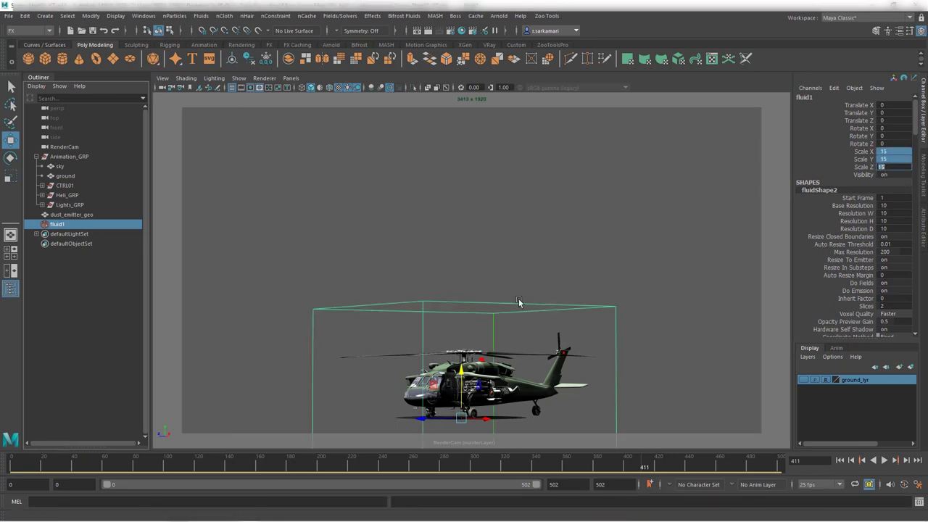
drag(462, 376, 482, 265)
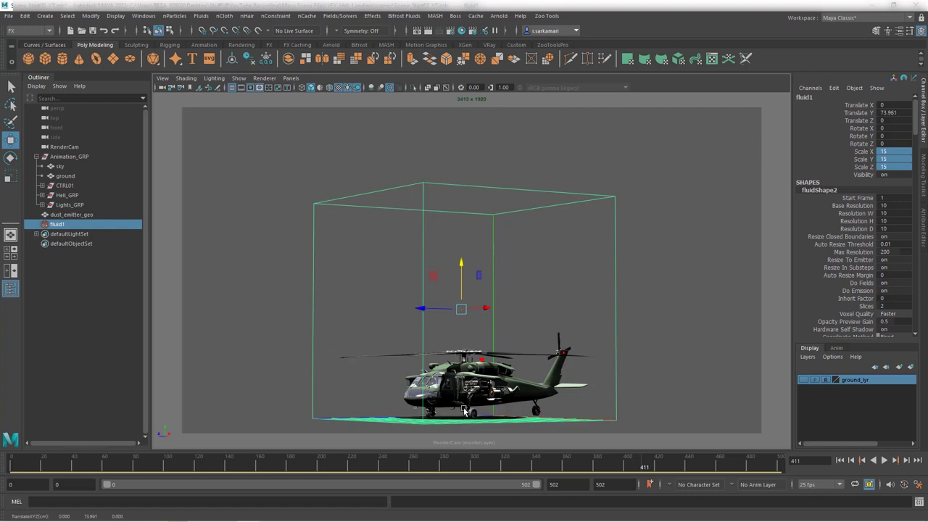
click(479, 422)
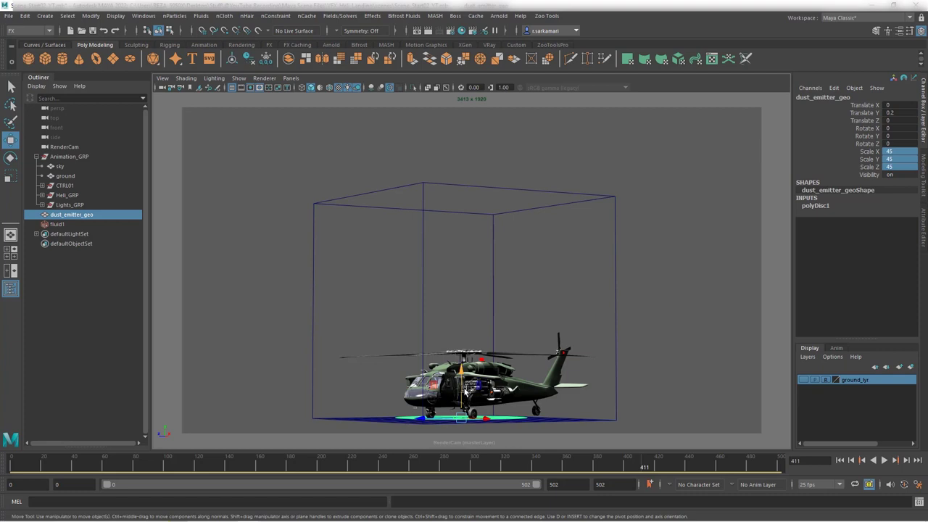
click(407, 181)
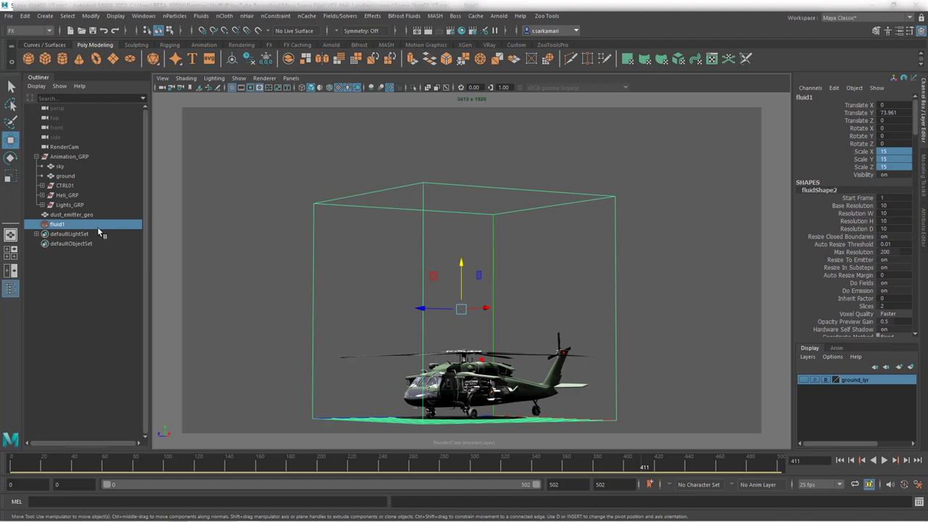
With dust_emitter_geo and fluid1 selected, set up an Emit from Object emitter named dust_emitter, type Surface
click(71, 216)
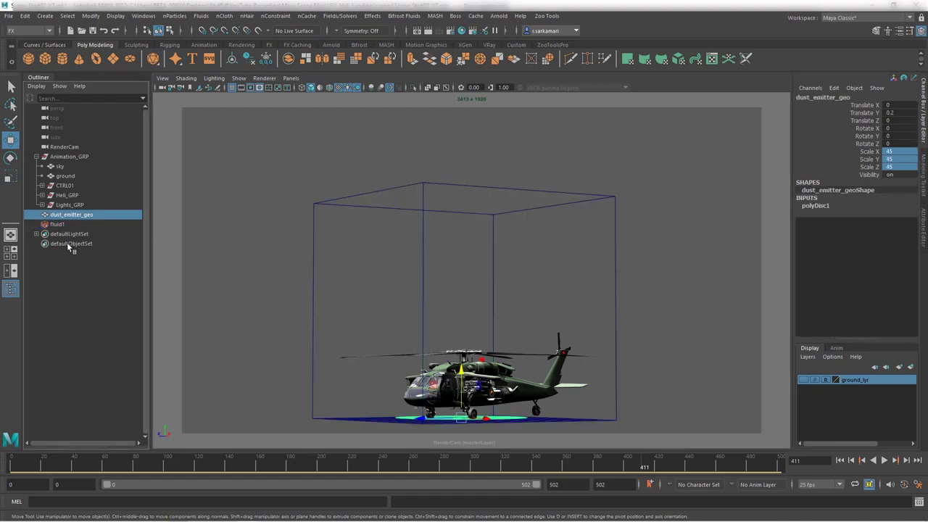
ctrl+click(57, 225)
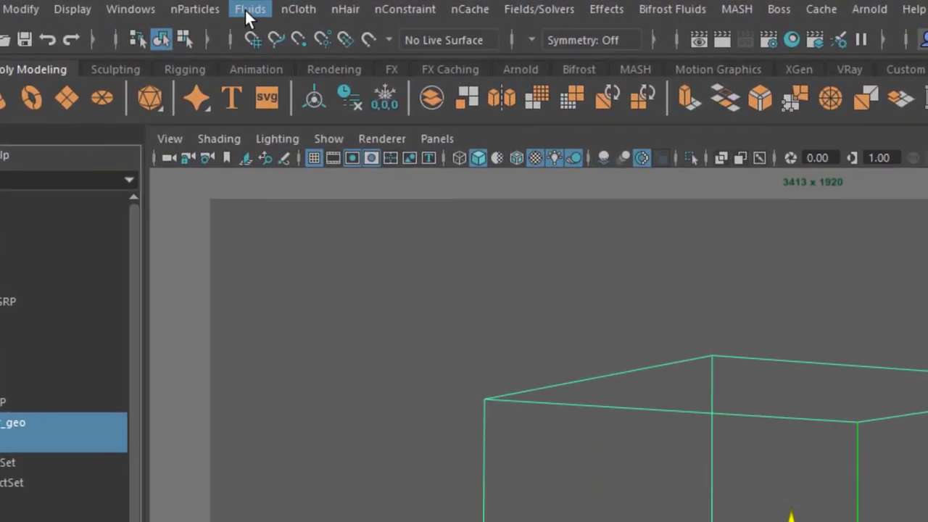
click(201, 15)
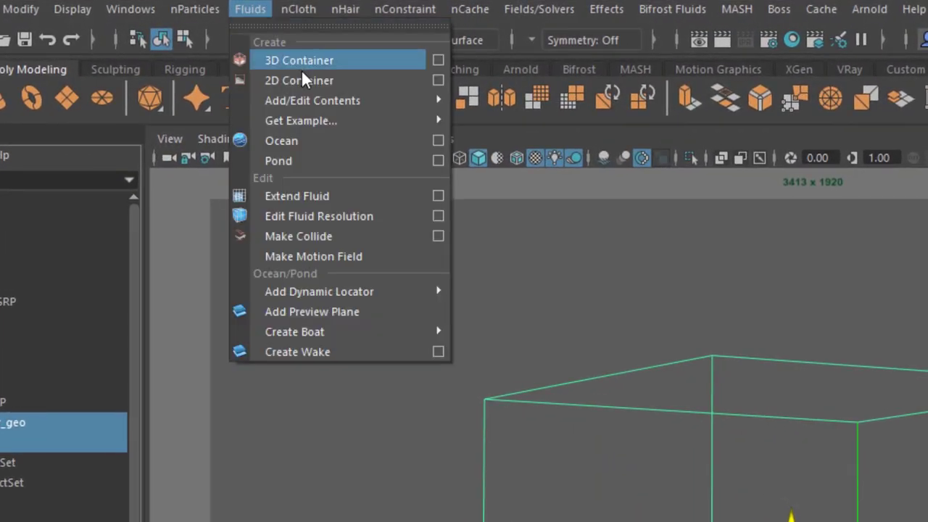
mouse_move(318, 101)
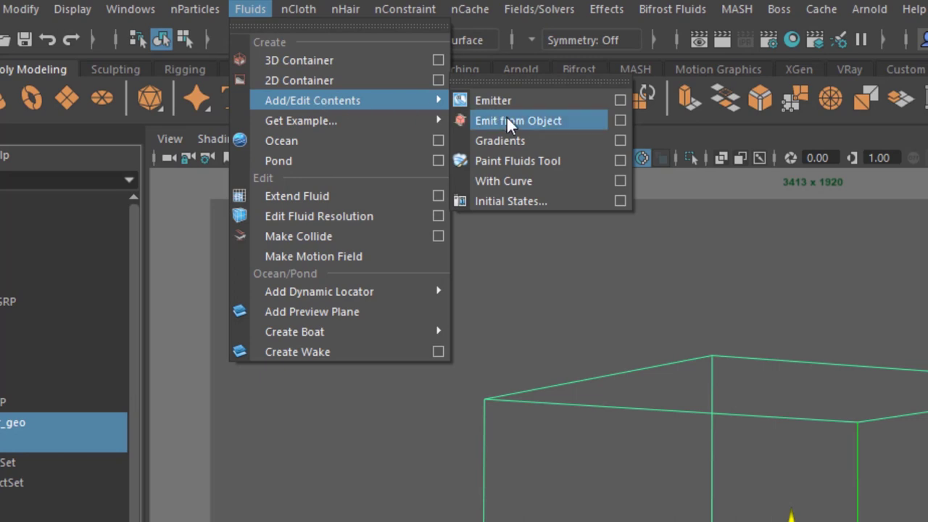
click(604, 106)
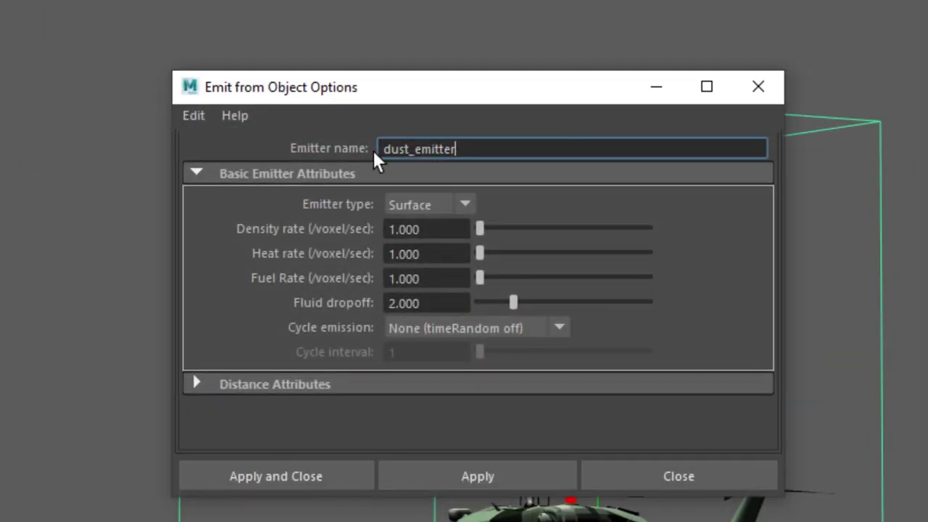
drag(377, 150, 742, 196)
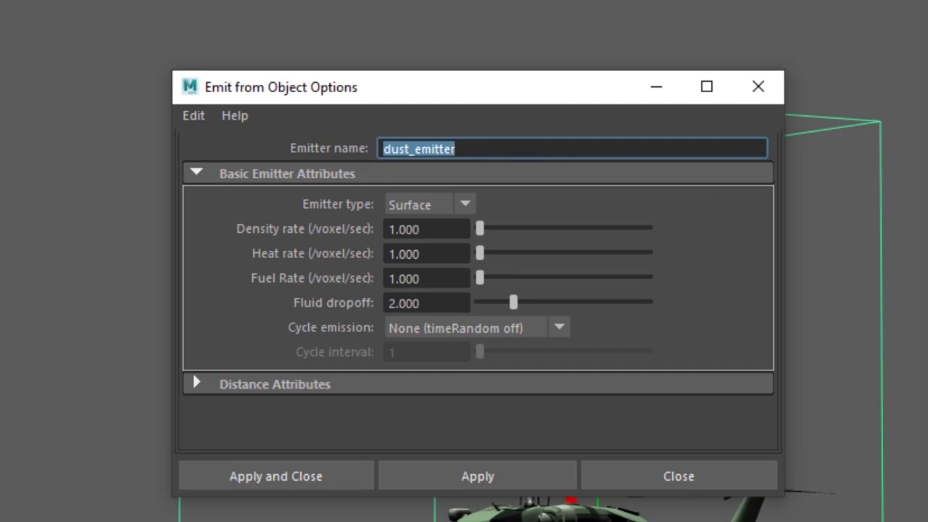
click(407, 206)
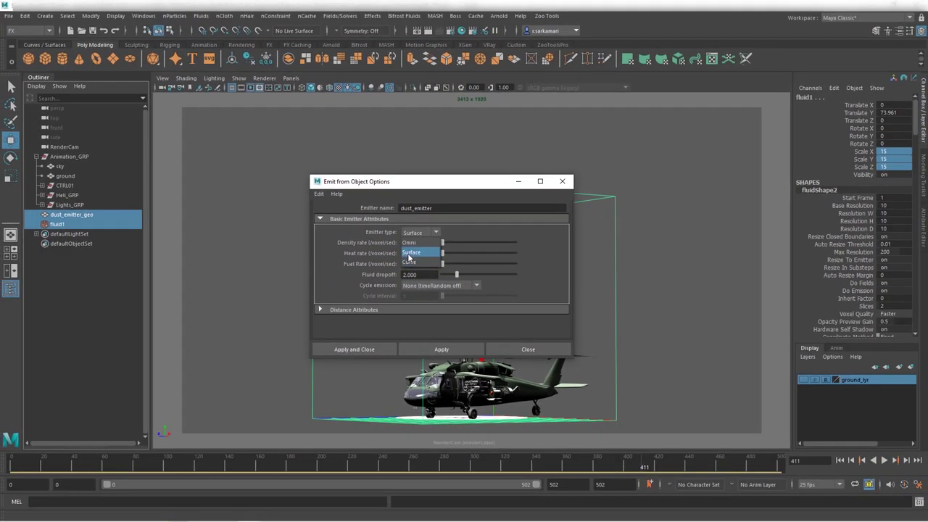
click(410, 257)
Create the surface emitter, play the landing from frame 0 twice, then select fluid1
click(354, 350)
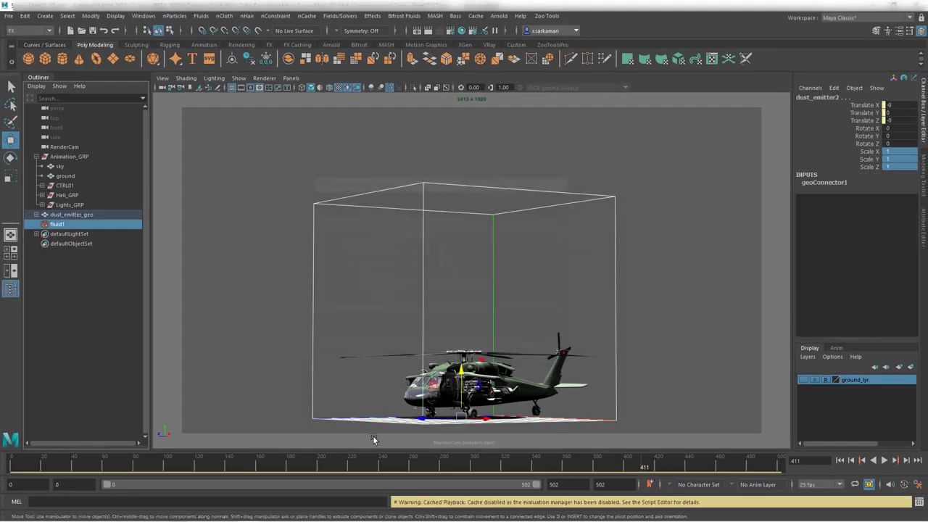
click(840, 459)
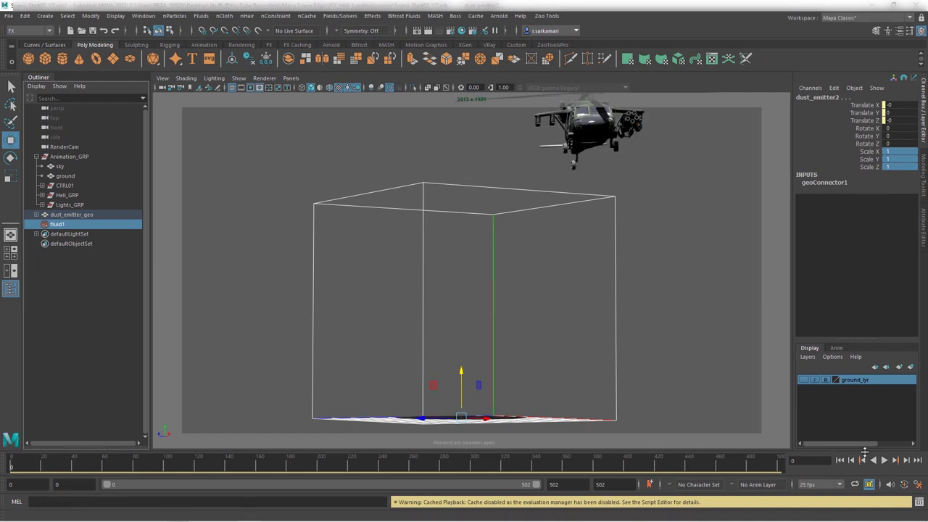
click(882, 461)
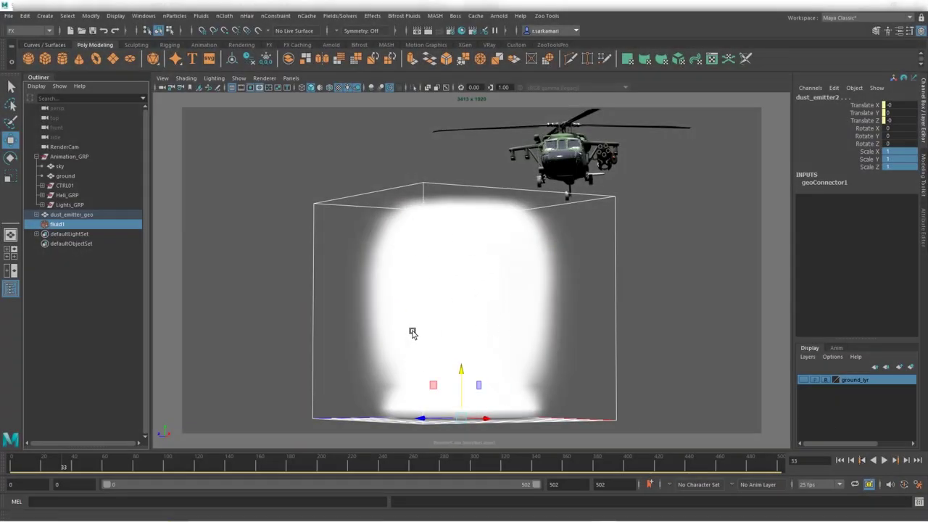
click(840, 460)
click(883, 461)
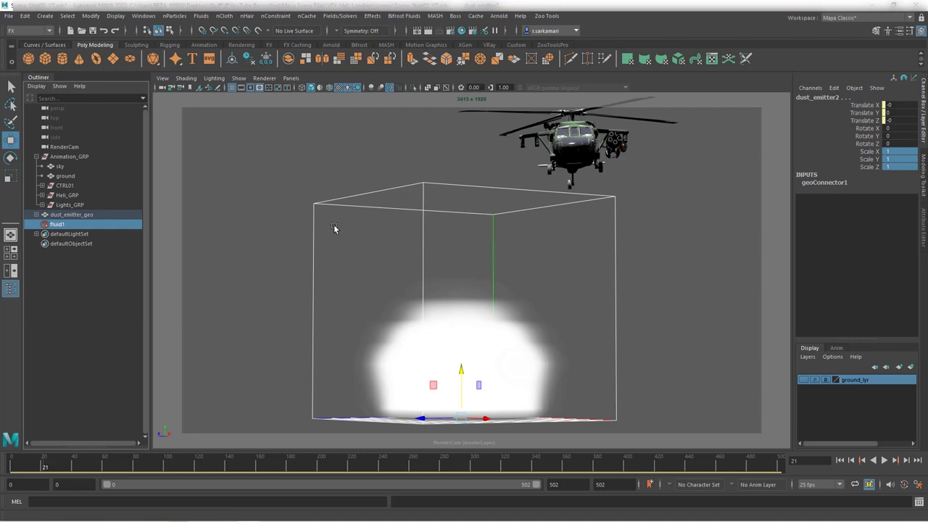
drag(321, 180, 338, 240)
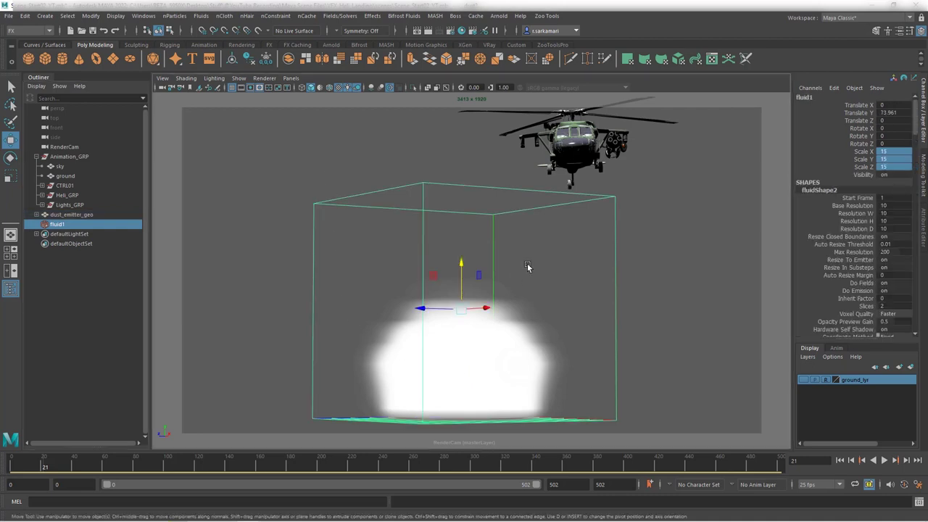
In fluidShape2's attributes, set the Base Resolution to 30
key(ctrl+a)
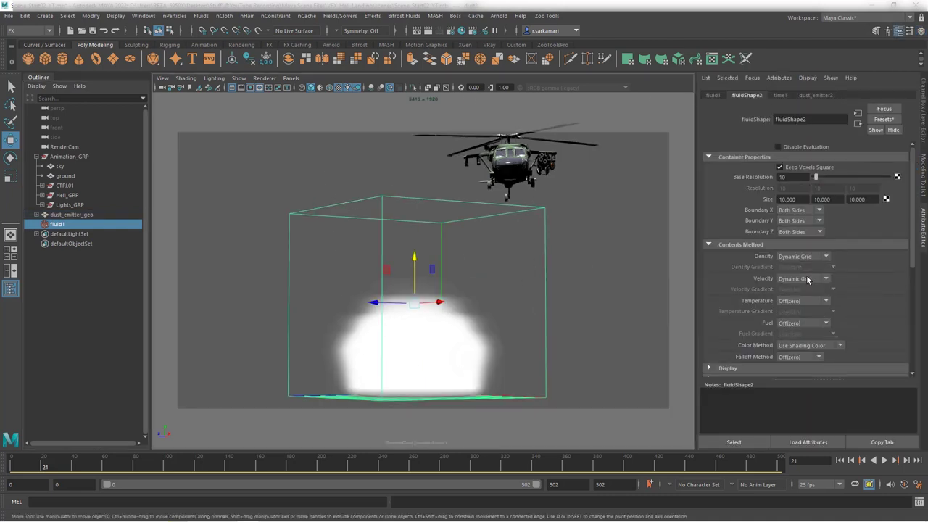
click(785, 177)
text(30)
key(Return)
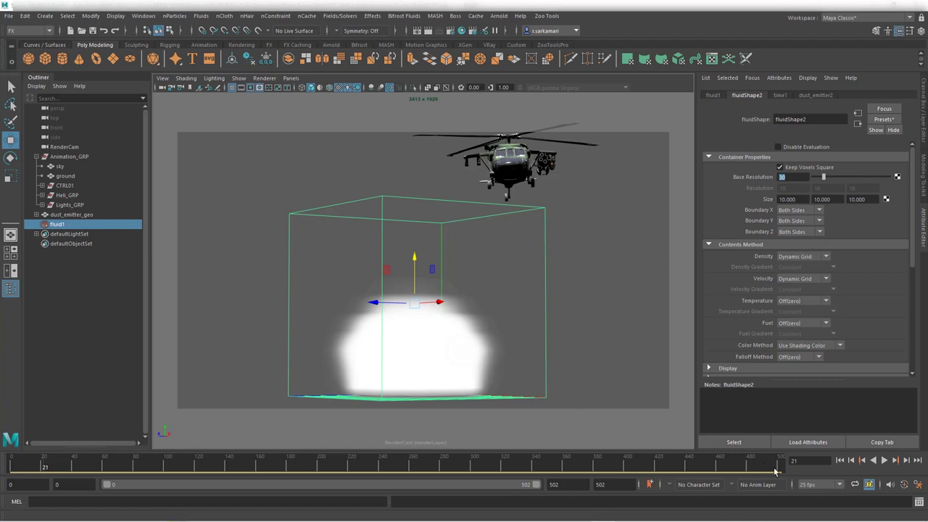
At frame 0, preview Boundary Draw as Full, then set it back to Bottom
click(839, 461)
scroll(757, 266, down, 4)
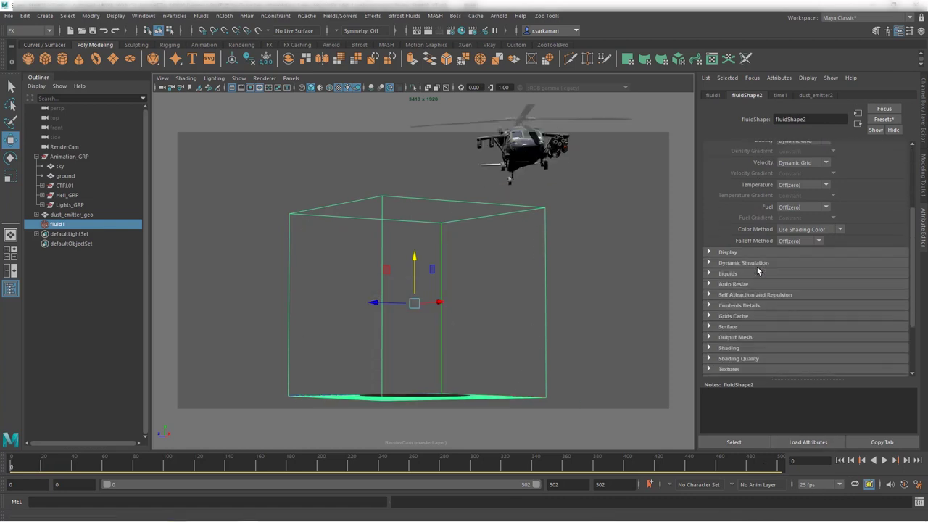
click(725, 252)
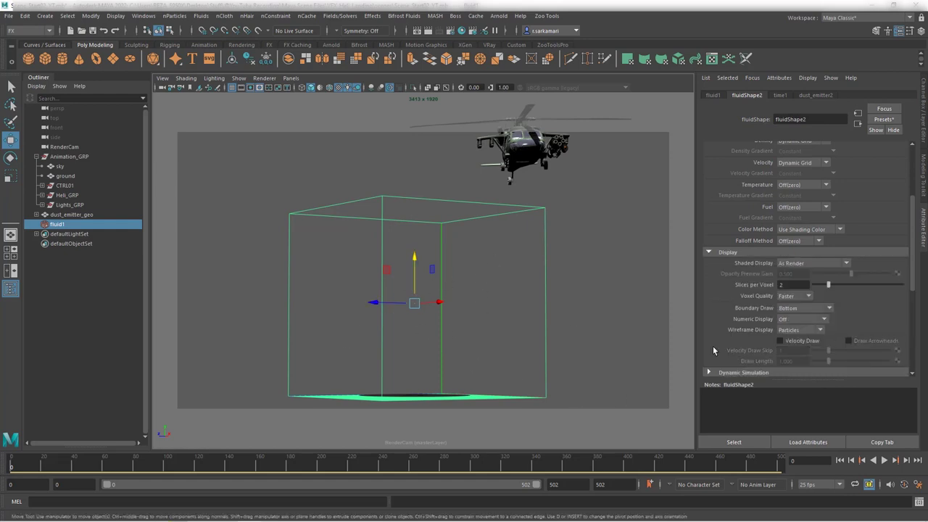
click(794, 310)
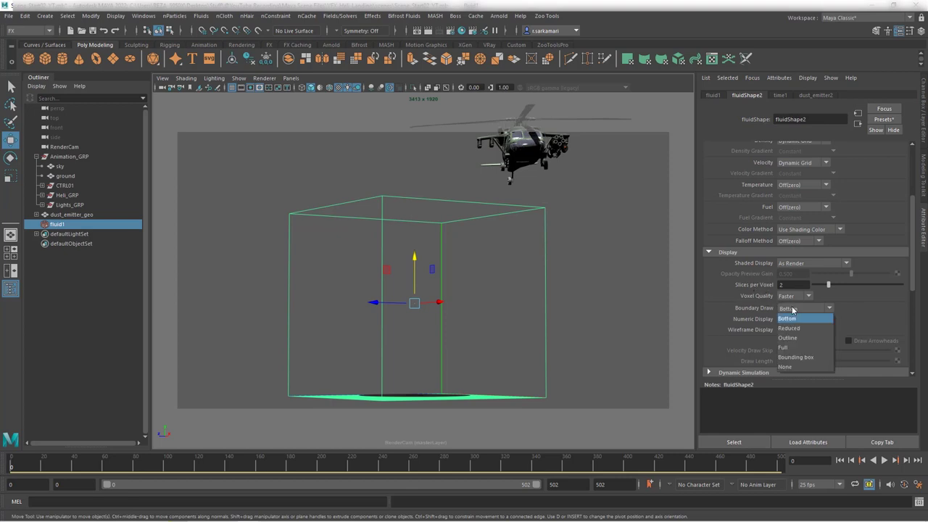
click(790, 349)
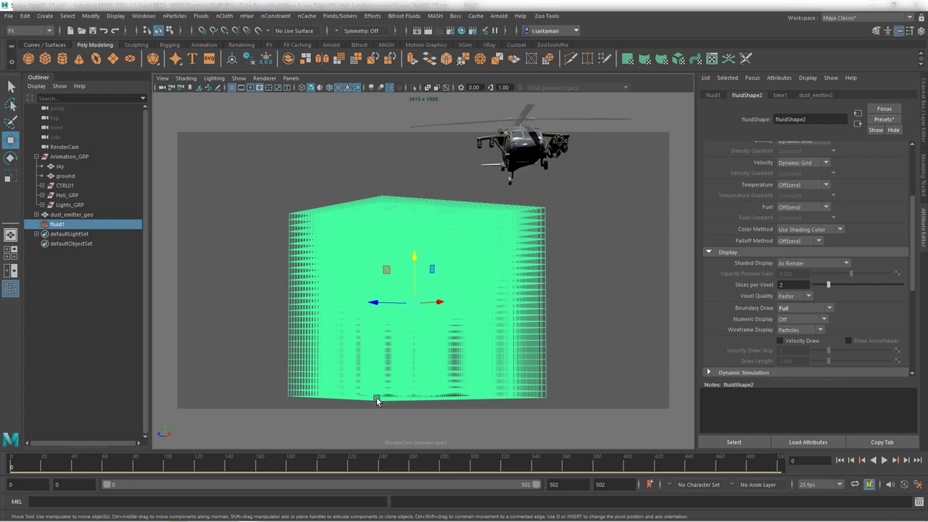
scroll(825, 185, up, 3)
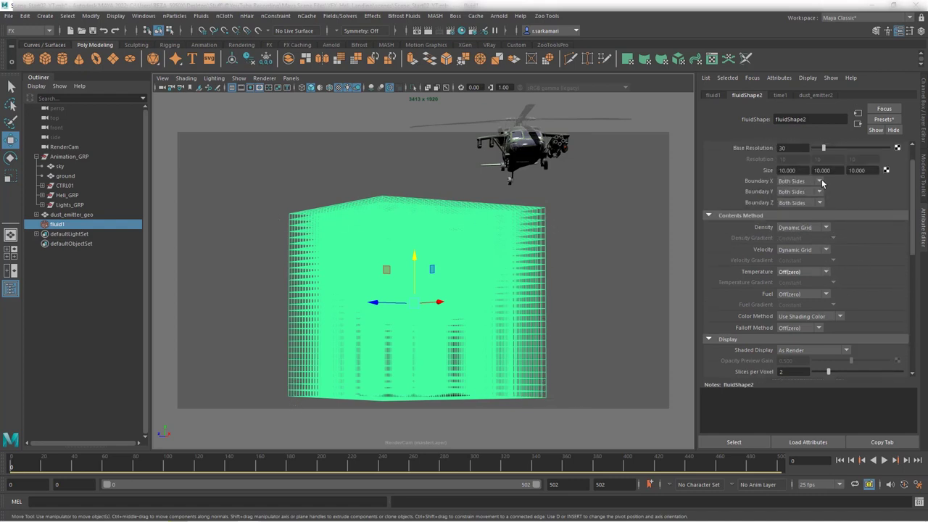
scroll(777, 326, down, 3)
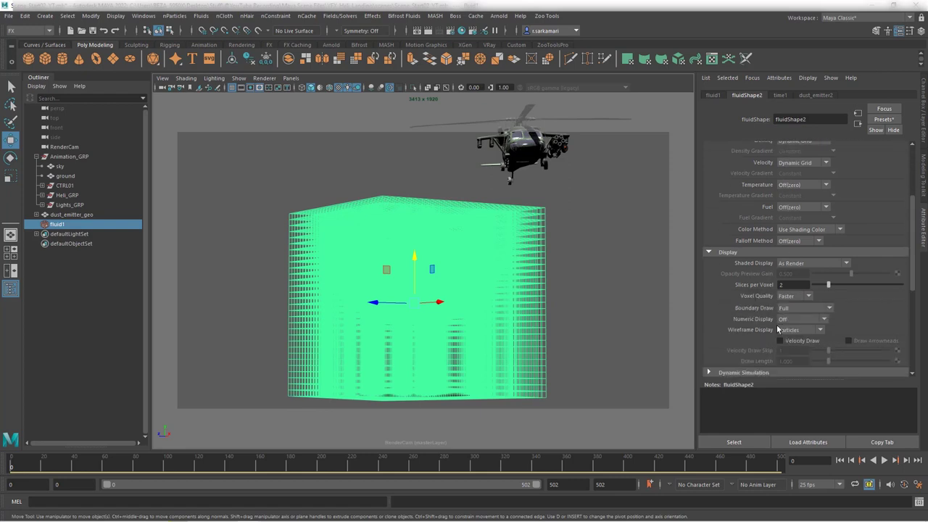
click(793, 309)
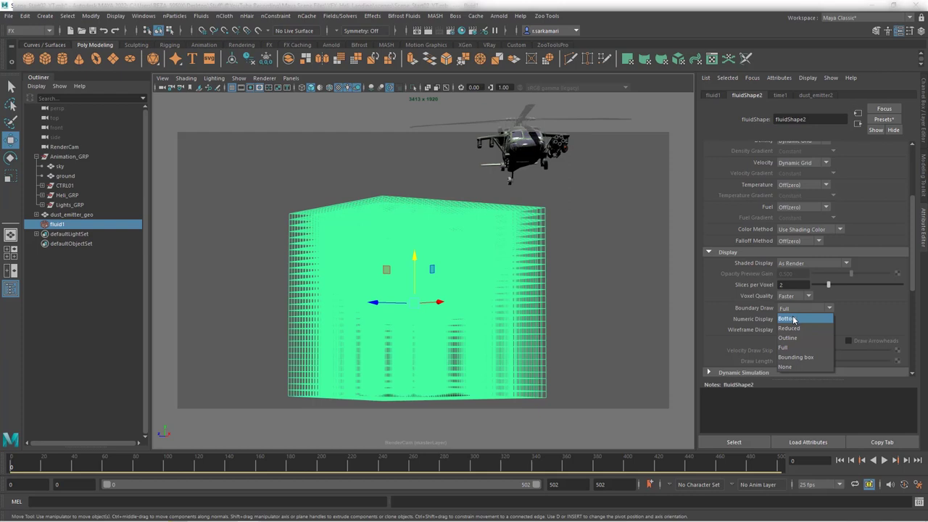
click(794, 319)
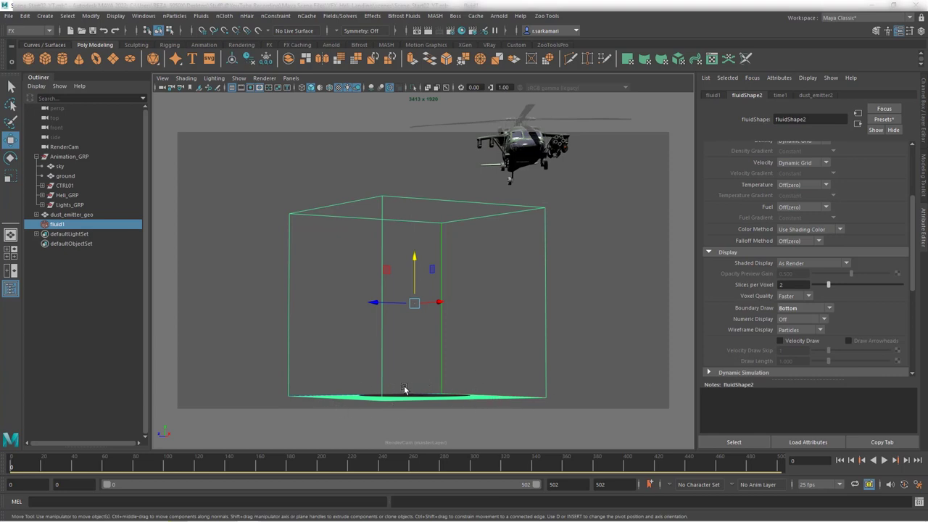
scroll(754, 246, up, 4)
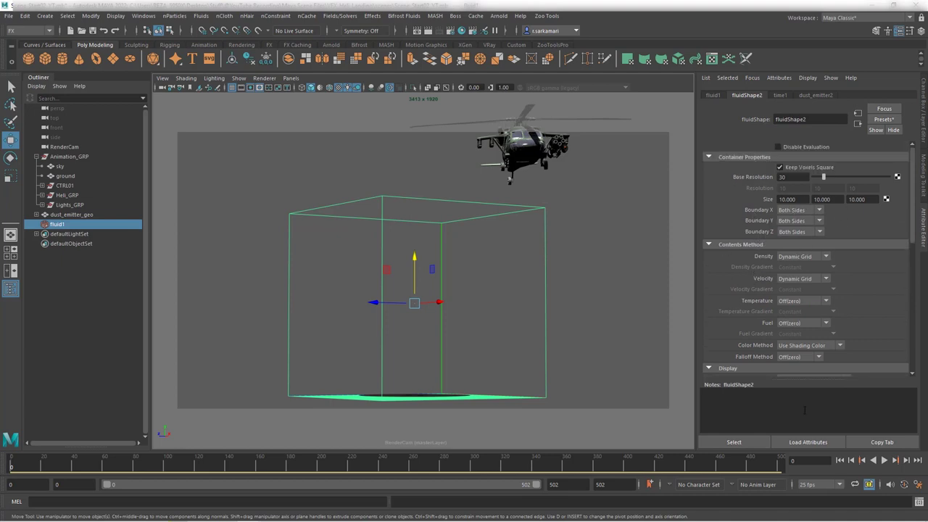
Play the plume, then set Boundary Y to -Y Side and Boundary X and Z to None
click(884, 460)
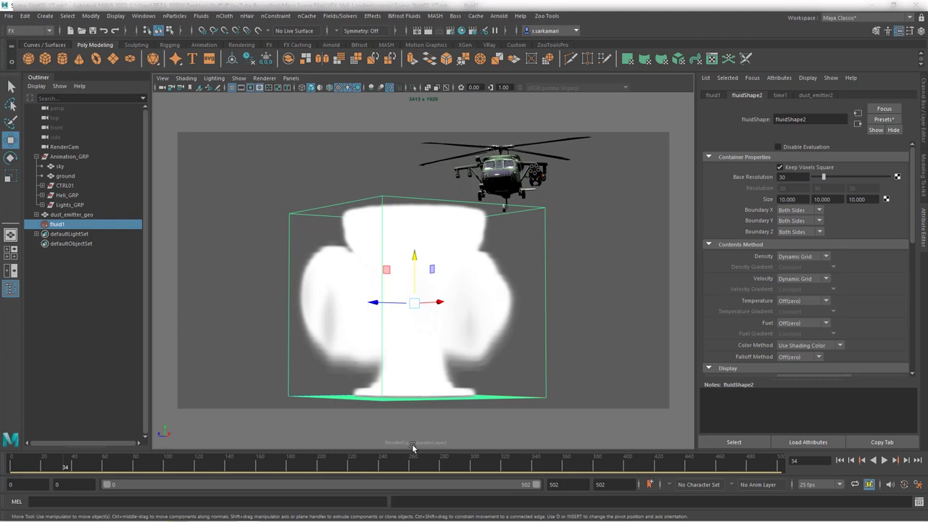
click(799, 231)
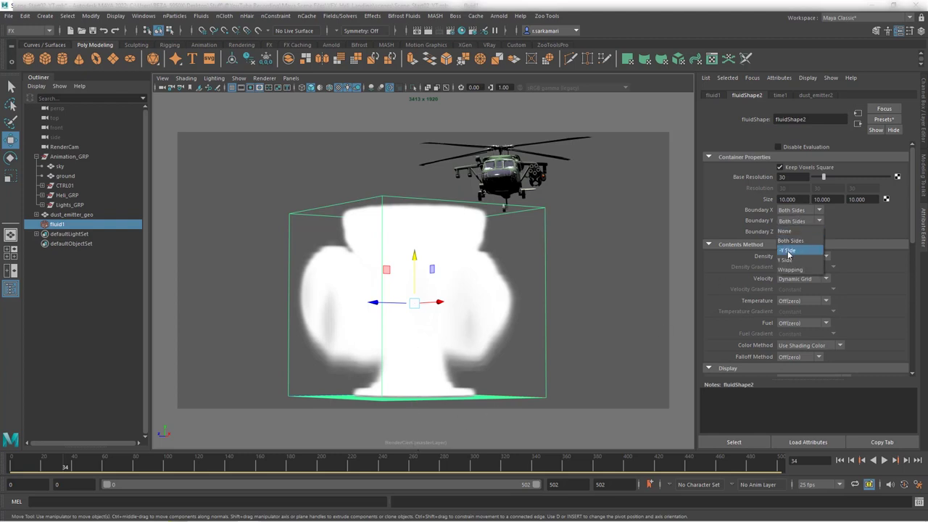
click(788, 251)
click(799, 212)
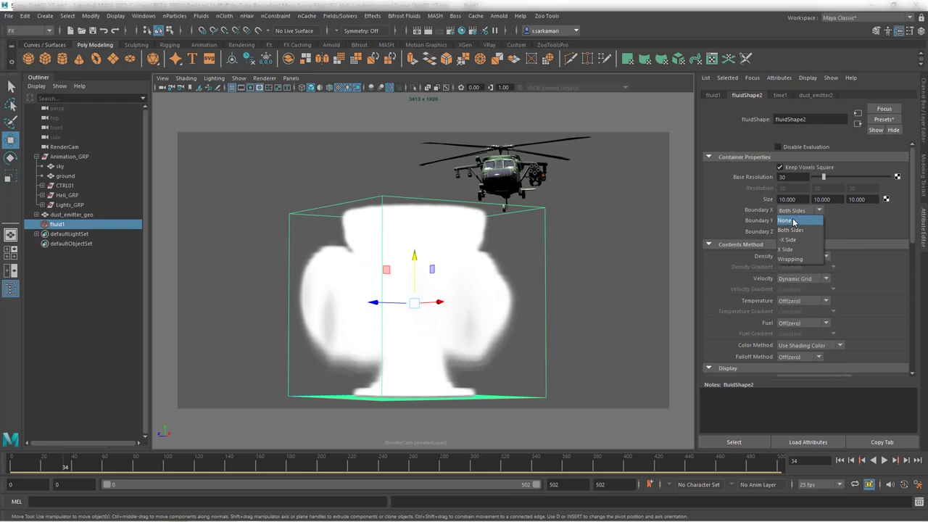
click(794, 218)
click(793, 232)
click(790, 241)
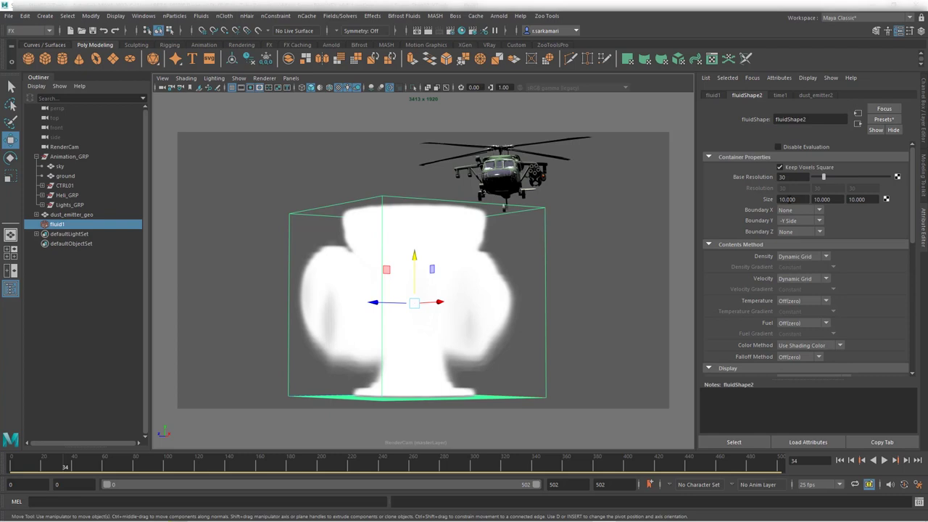
click(786, 210)
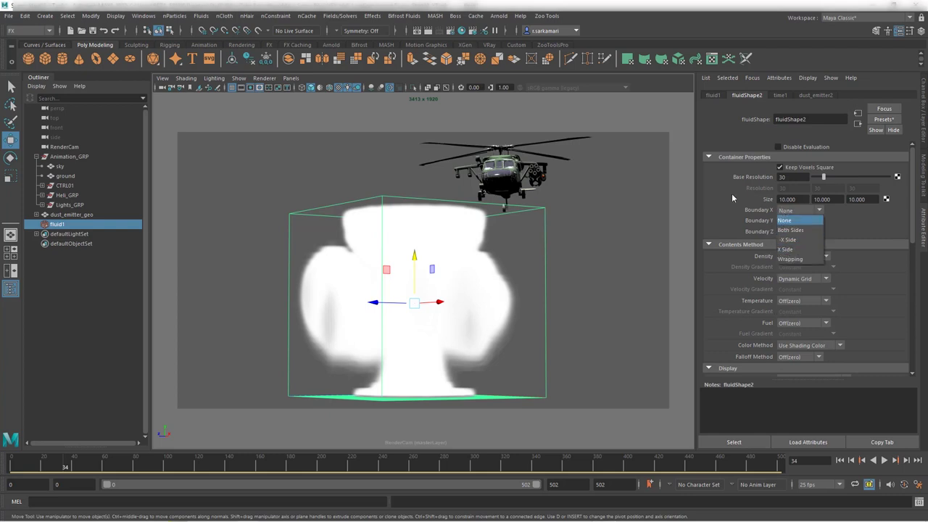
click(787, 240)
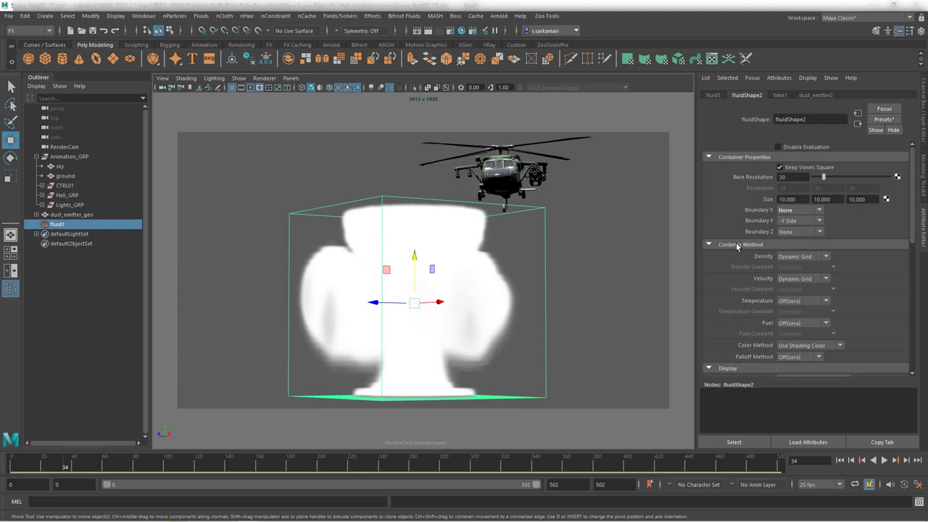
Play the simulation twice from frame 0 to watch the T-shaped spread, then rewind
click(840, 461)
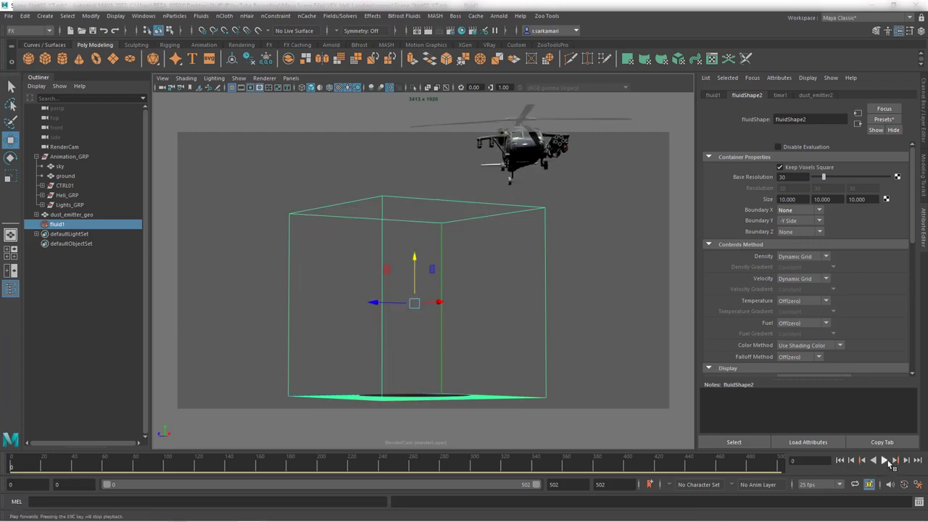
click(885, 461)
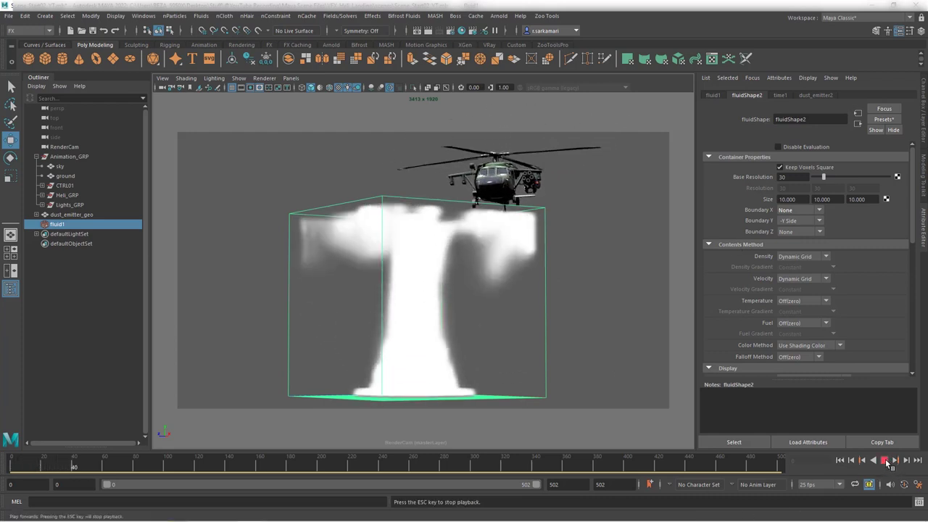
click(886, 460)
click(839, 460)
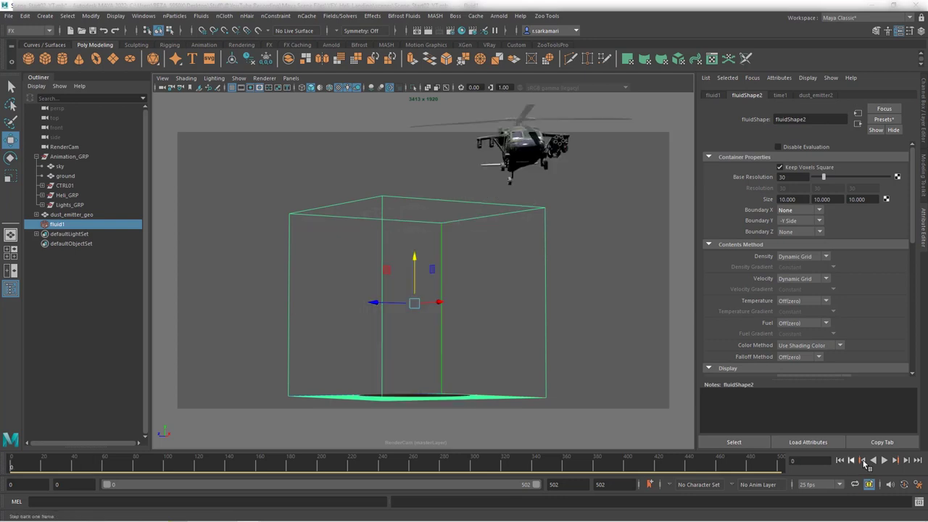
click(884, 460)
click(884, 460)
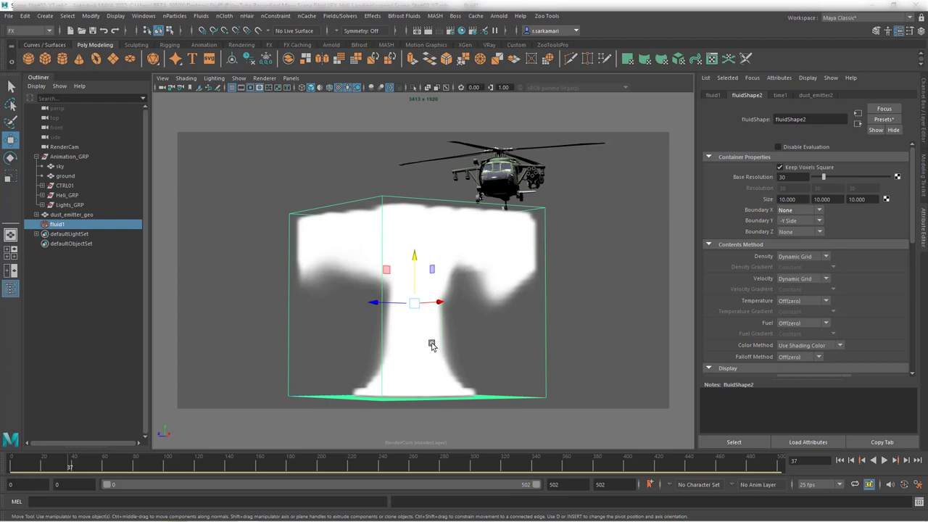
click(841, 462)
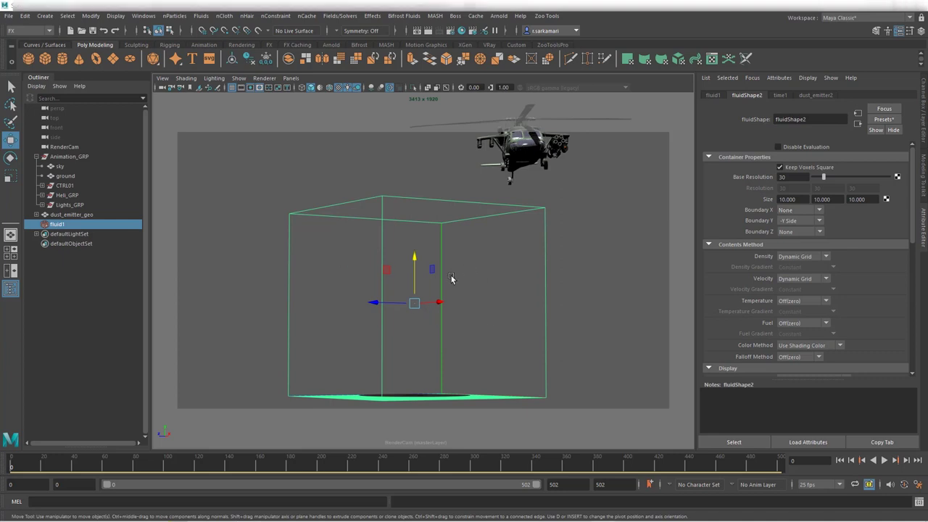
Collapse Contents Method and Display, enable Auto Resize, and play to test the growing container
click(733, 245)
click(728, 255)
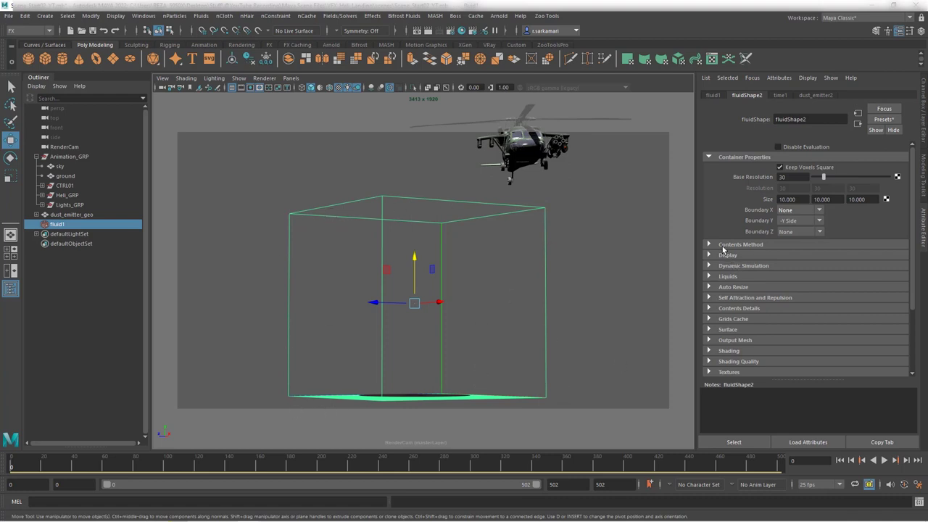
click(726, 288)
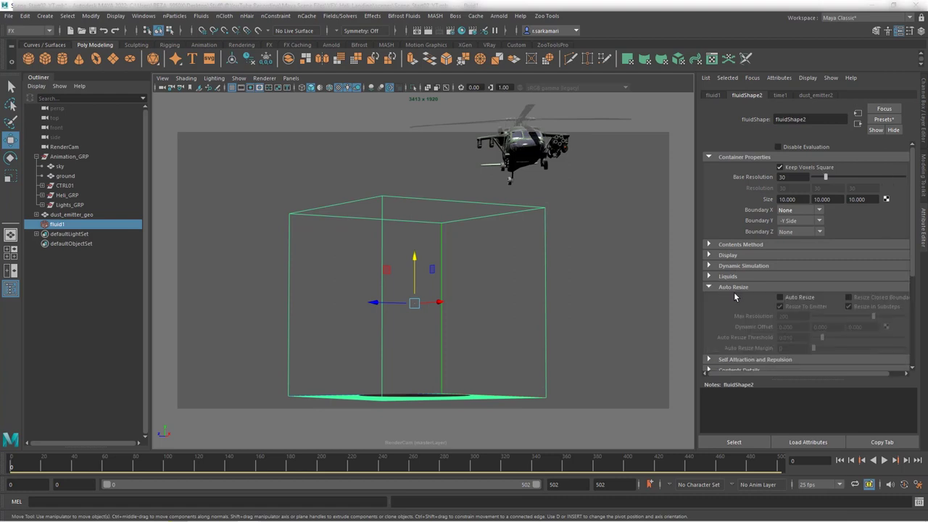
click(780, 297)
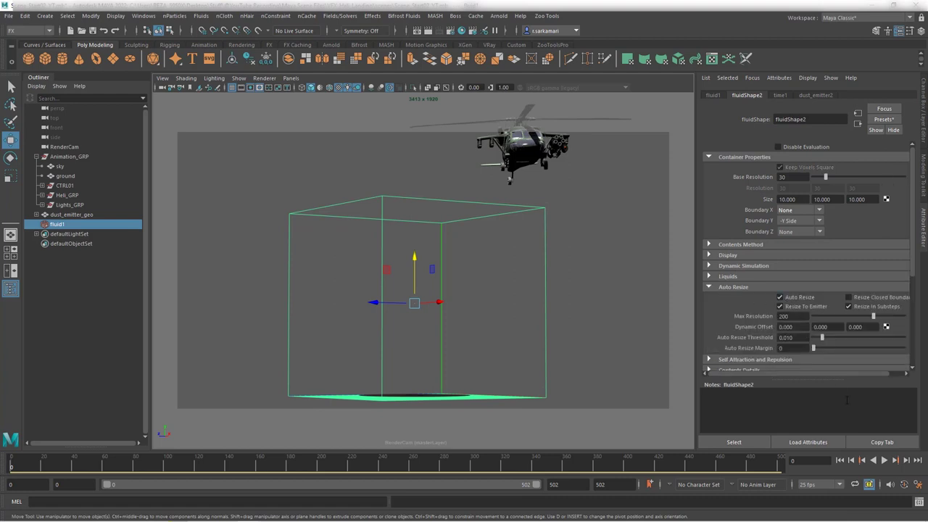
click(883, 461)
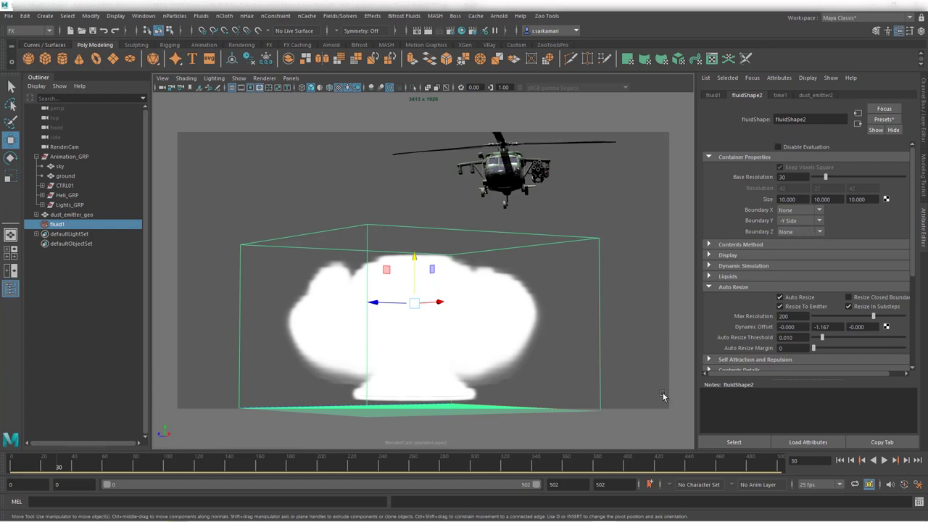
Replay the simulation twice, stopping at frames 59 and 22, then rewind to frame 0
click(841, 460)
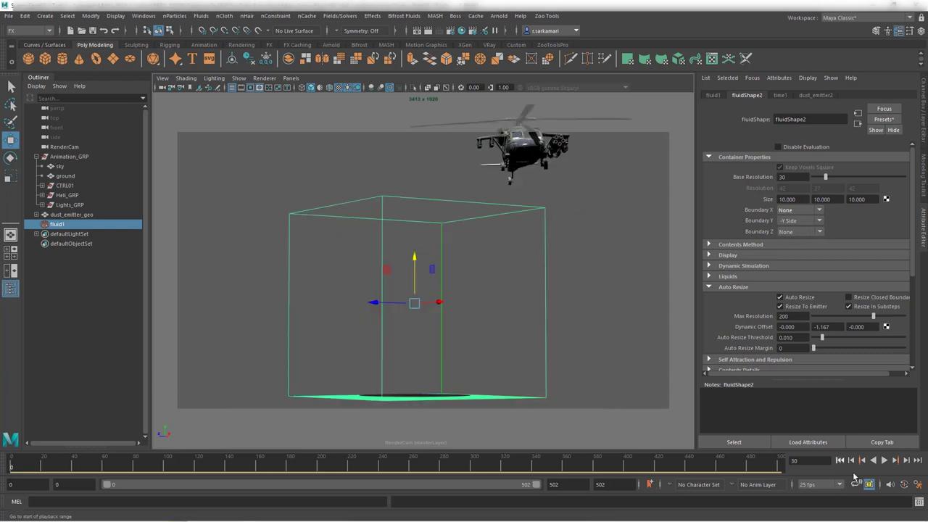
click(884, 460)
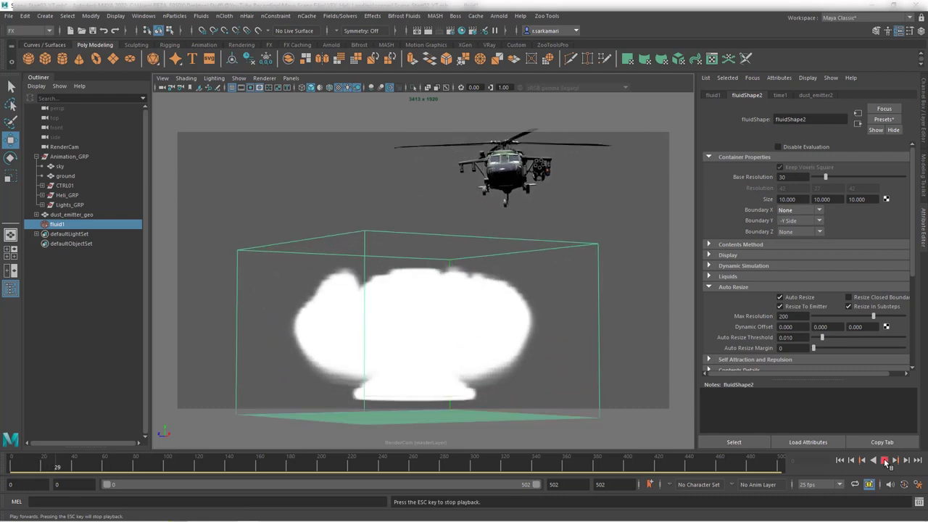
click(884, 460)
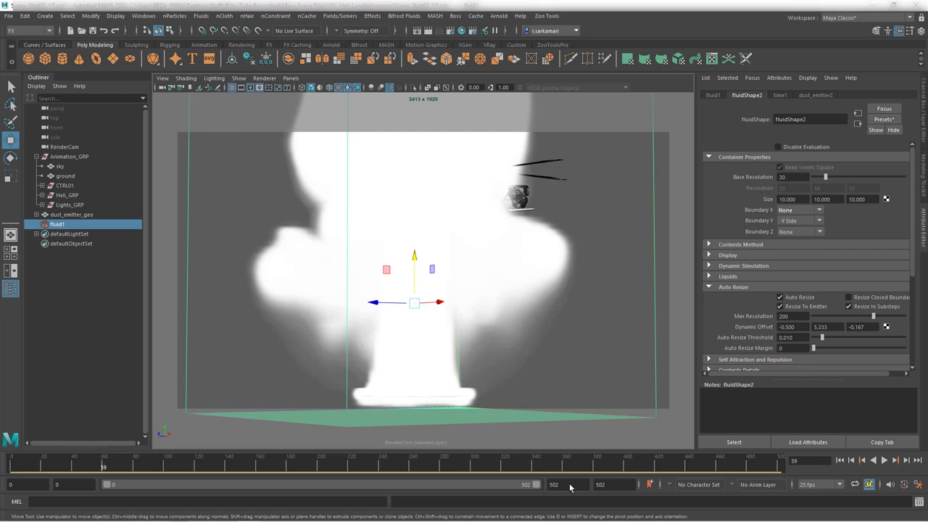
click(841, 461)
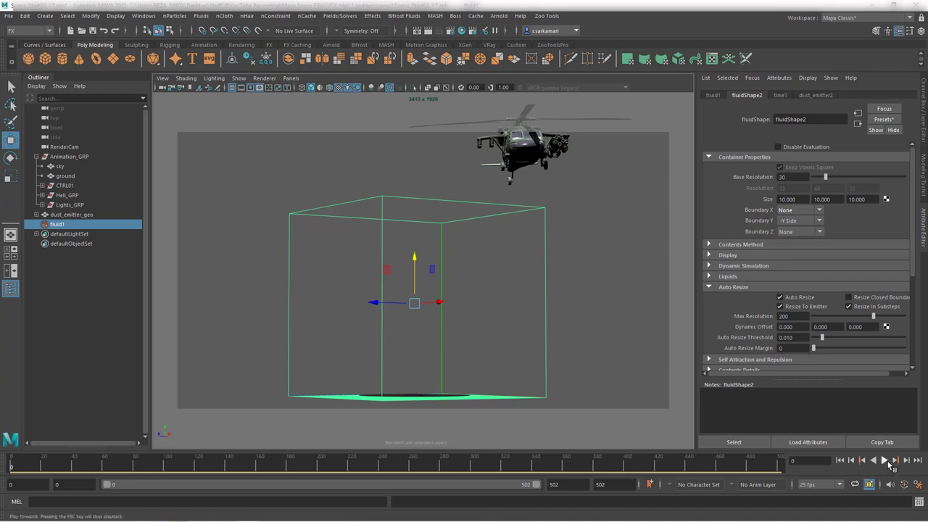
click(886, 461)
click(886, 461)
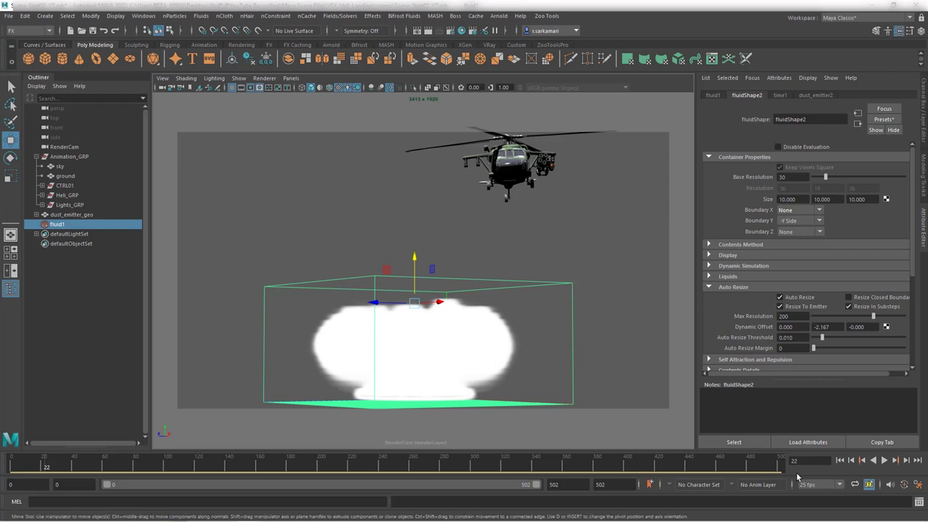
click(839, 461)
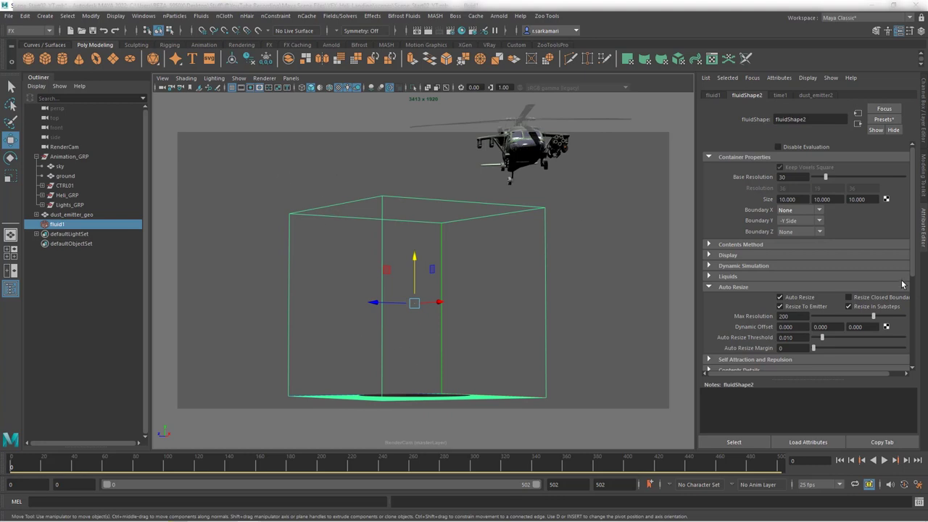
Collapse the Auto Resize settings and expand the dust emitter's basic emitter settings
click(727, 287)
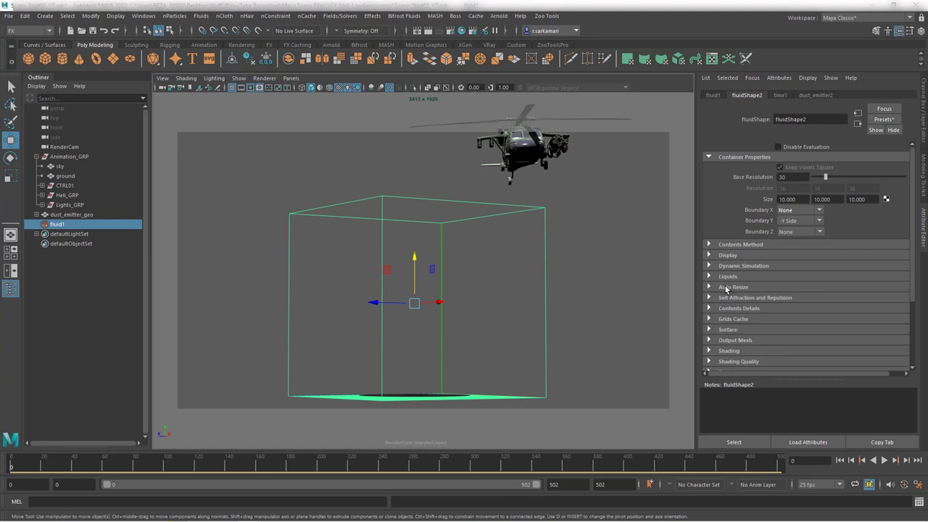
click(817, 96)
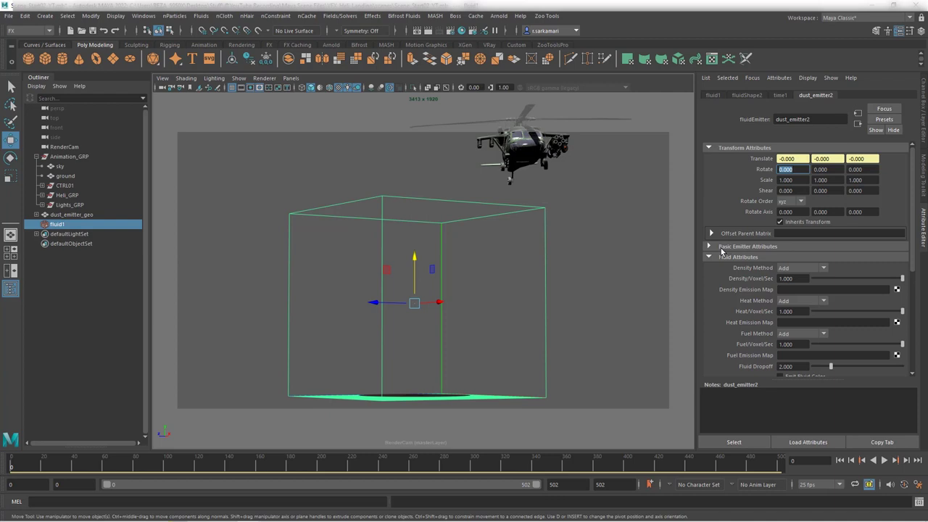
click(721, 247)
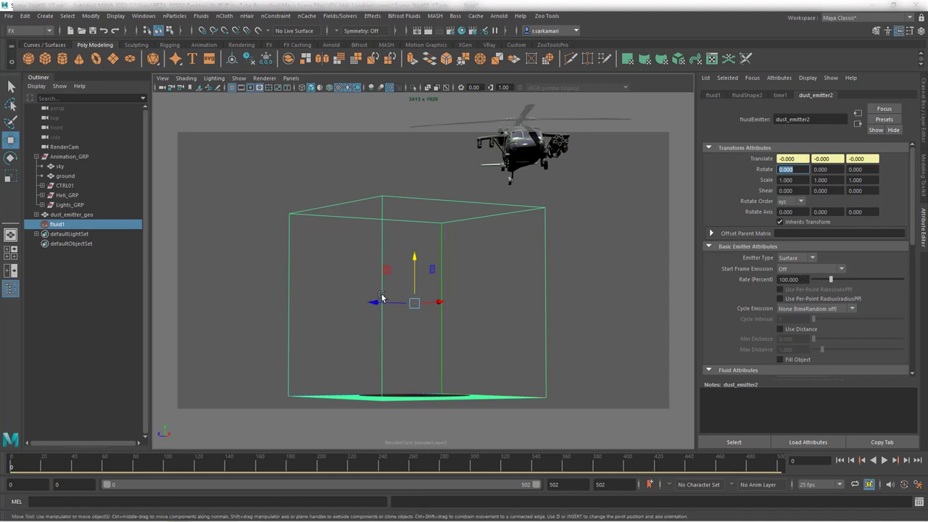
Reselect fluid1 and play the helicopter landing with the fluidShape2 attributes showing
click(58, 227)
click(737, 95)
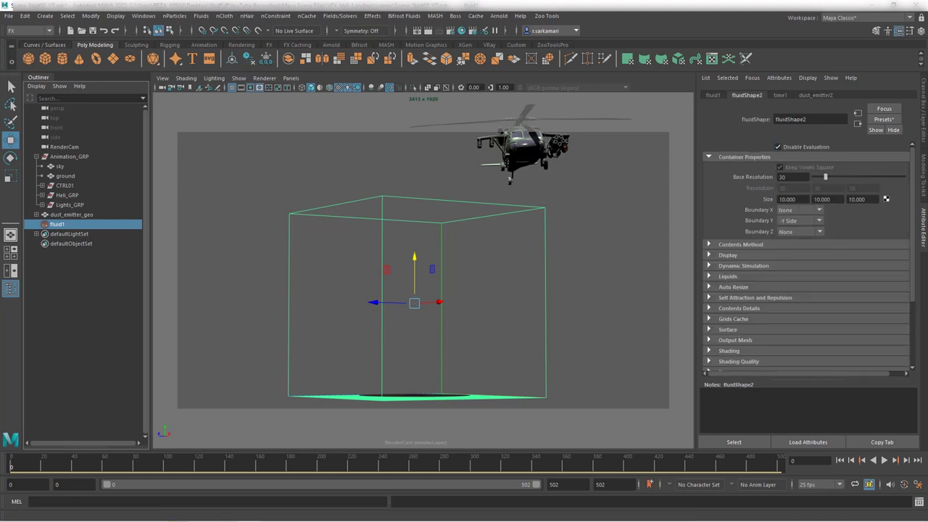
key(alt+v)
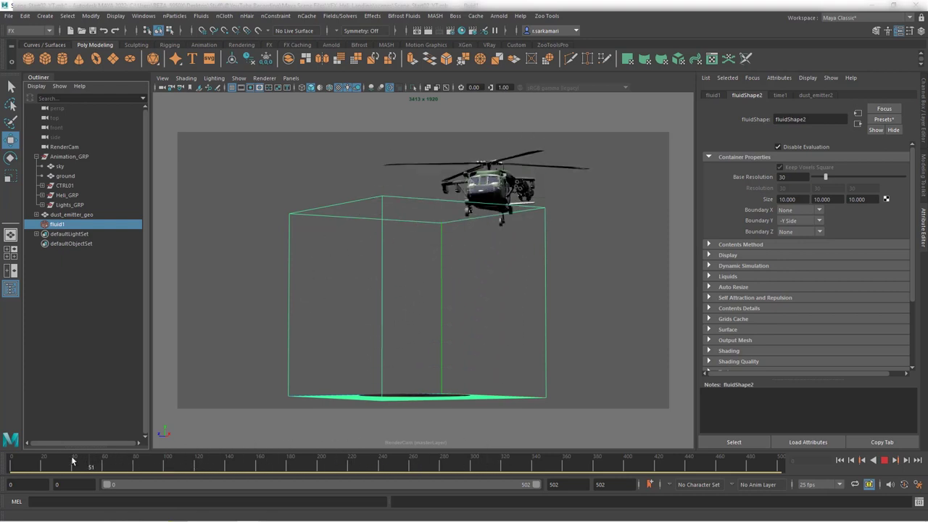
click(319, 464)
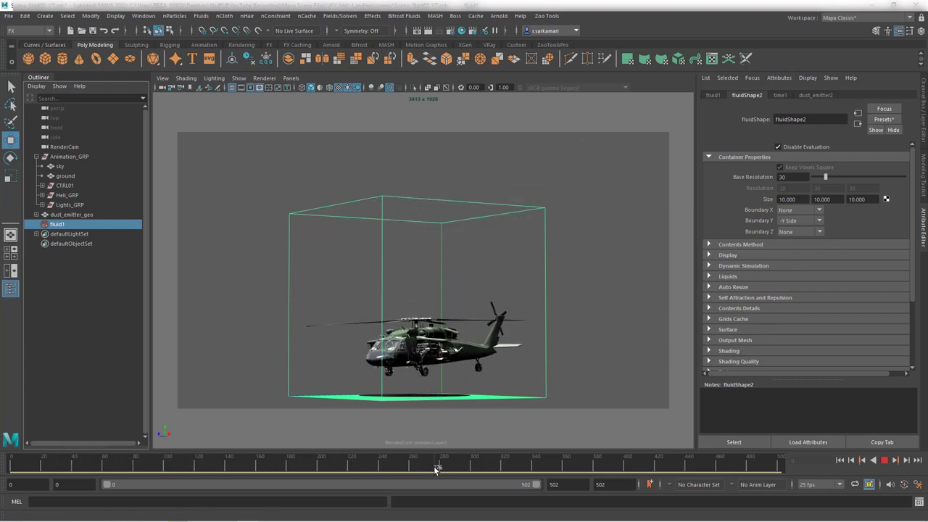
Stop playback, show dust_emitter2's attributes, and scrub the timeline to frame 100
key(alt+shift+v)
click(814, 95)
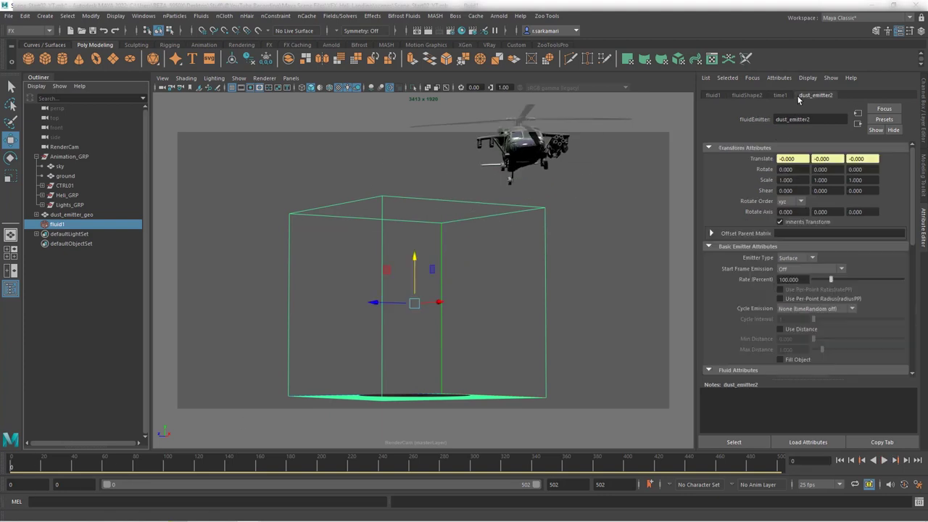
click(47, 468)
mouse_move(47, 468)
mouse_down()
mouse_move(298, 467)
mouse_move(226, 458)
mouse_move(252, 468)
mouse_move(168, 468)
mouse_up()
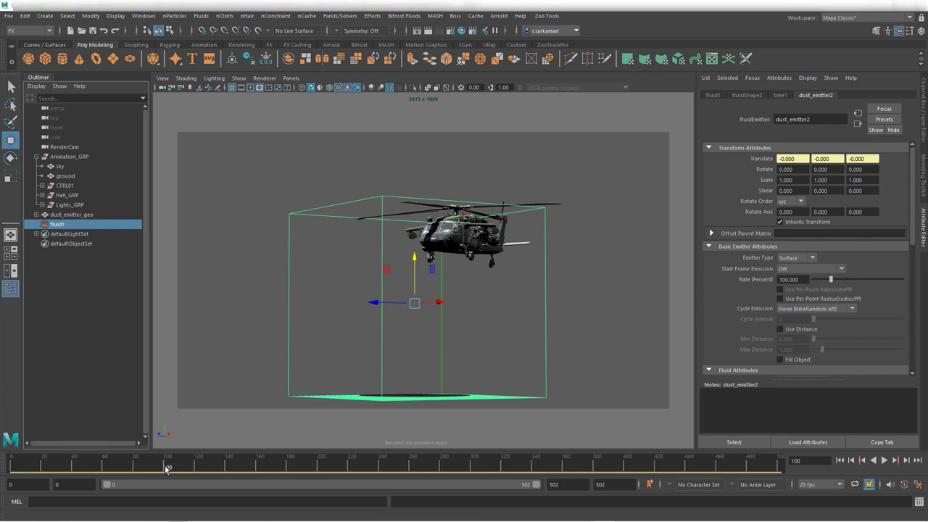
key(alt+v)
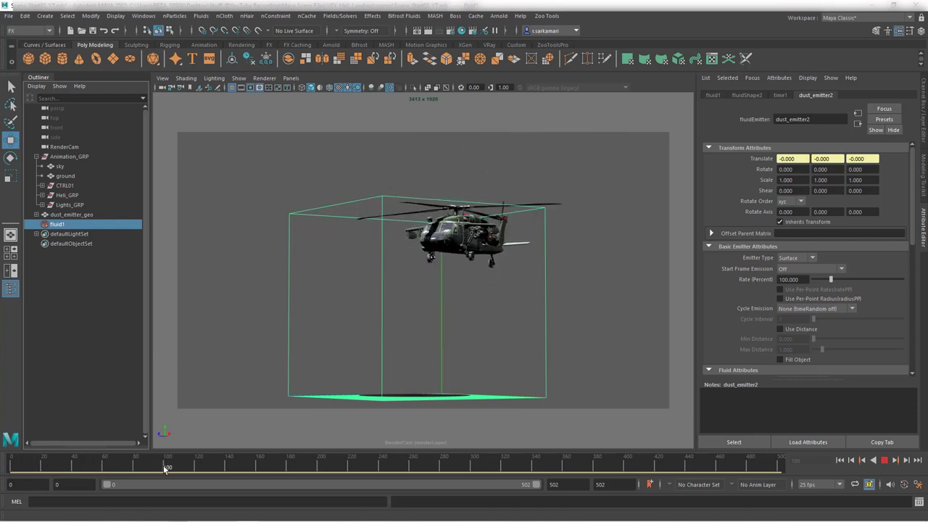
mouse_move(167, 468)
mouse_down()
mouse_move(468, 474)
mouse_move(566, 490)
mouse_move(684, 468)
mouse_up()
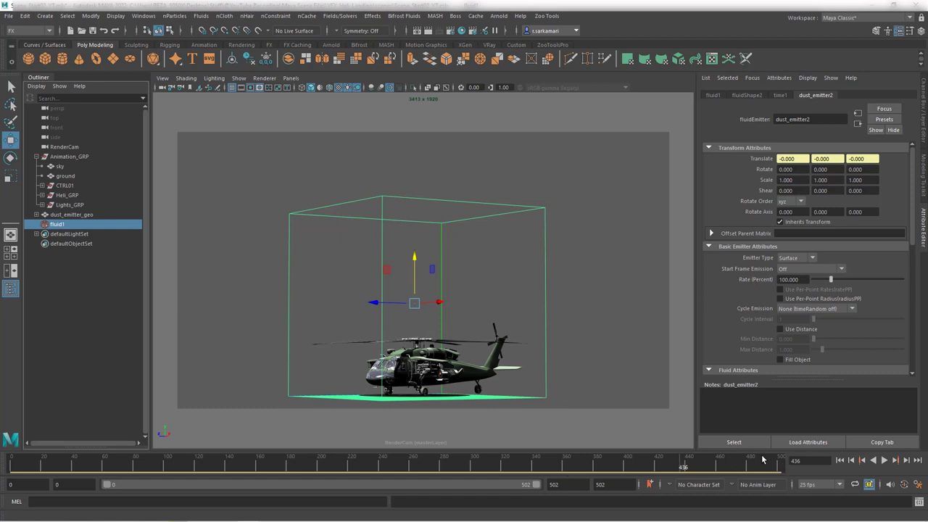
drag(349, 466, 166, 472)
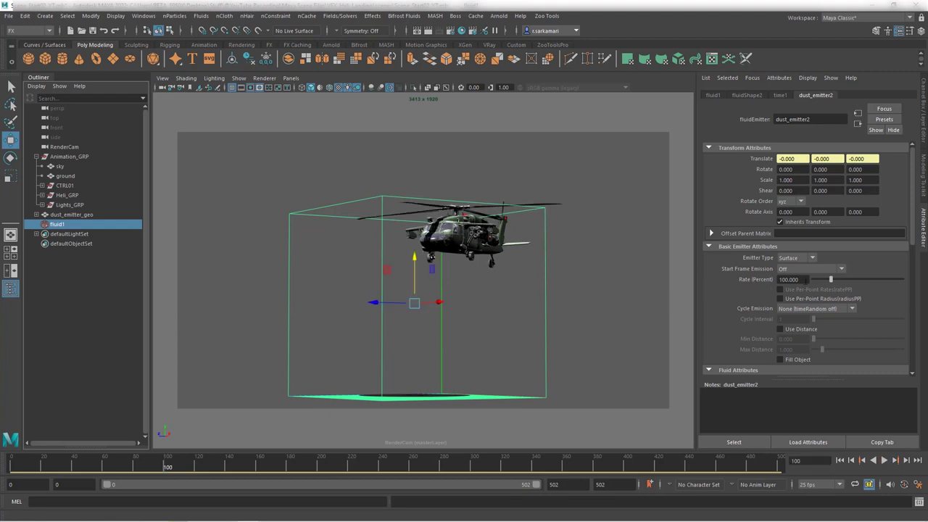
Key the dust emitter's Rate to 0 at frame 100 and 2 at frame 300
double_click(789, 279)
text(0)
key(Return)
right_click(770, 284)
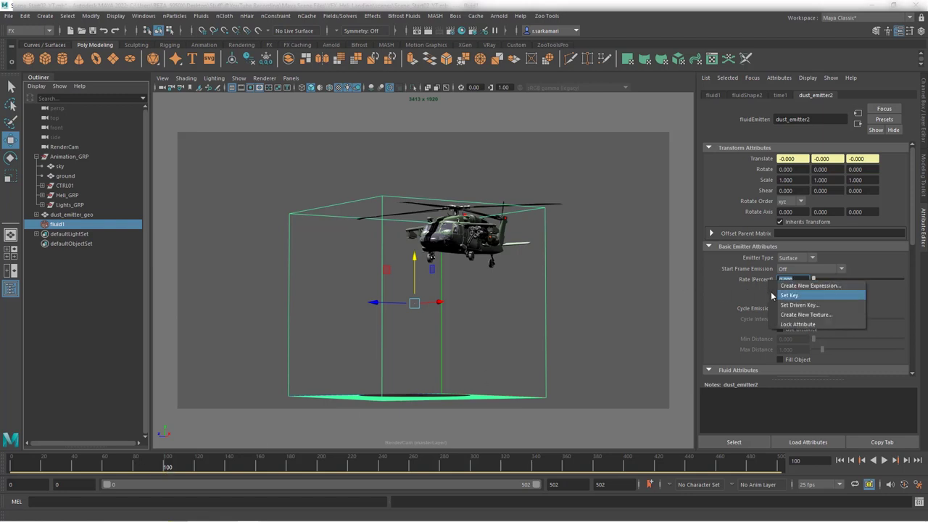
click(771, 292)
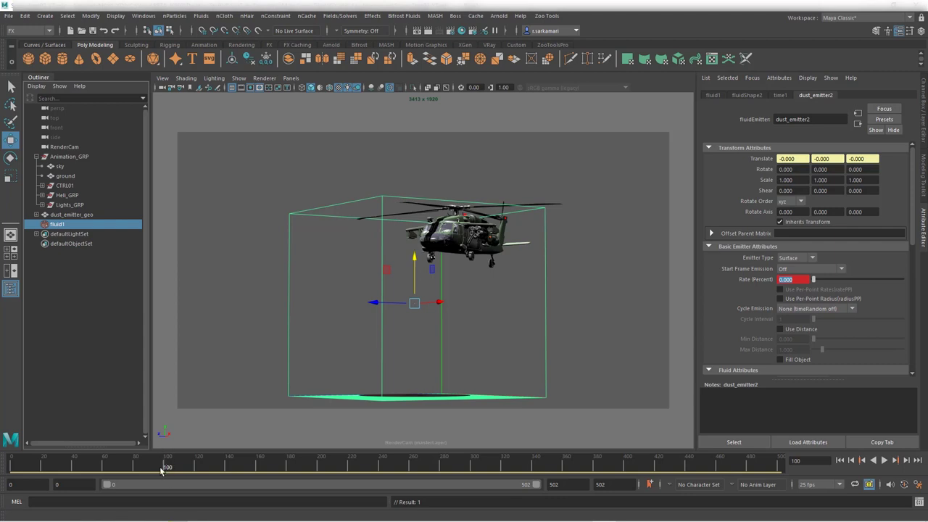
drag(166, 469, 470, 473)
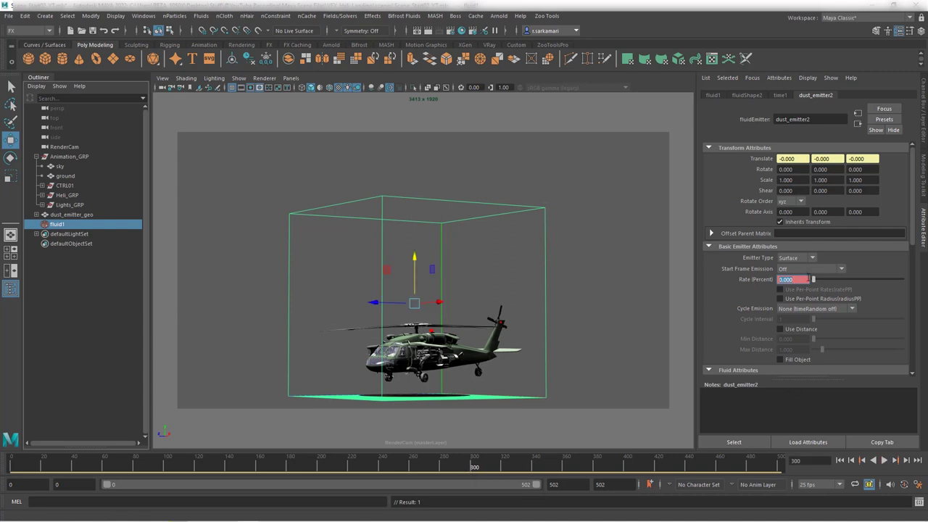
right_click(774, 282)
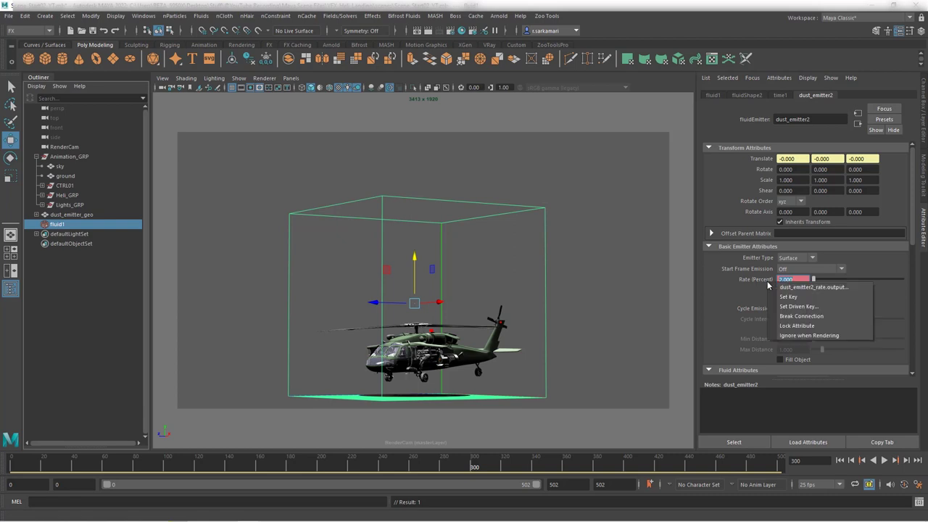
click(777, 297)
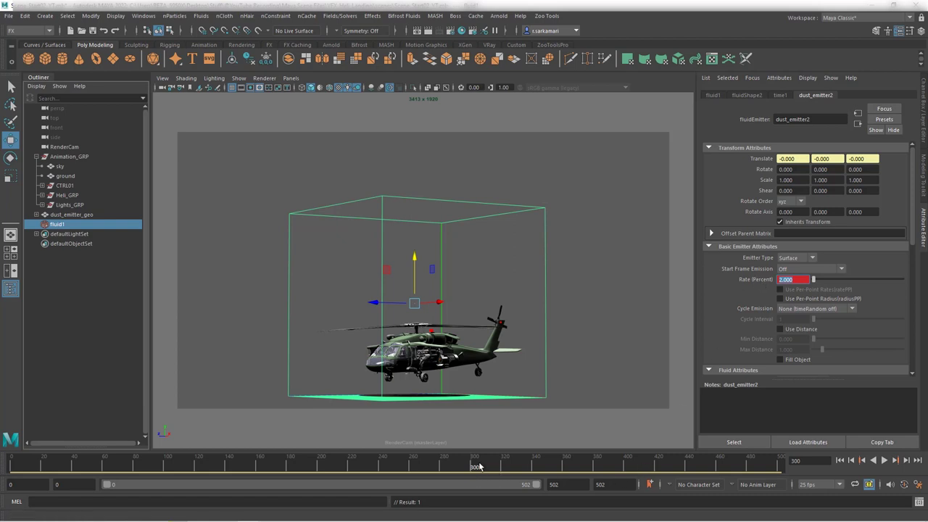
Key the emitter's Rate to 1 at frame 380 and 0.2 at frame 500
key(alt+v)
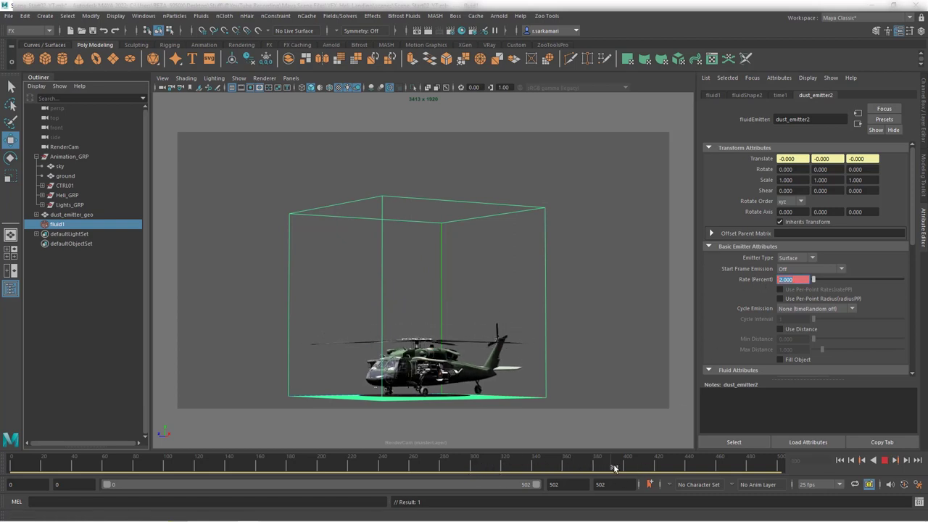
drag(615, 466, 594, 467)
key(alt+v)
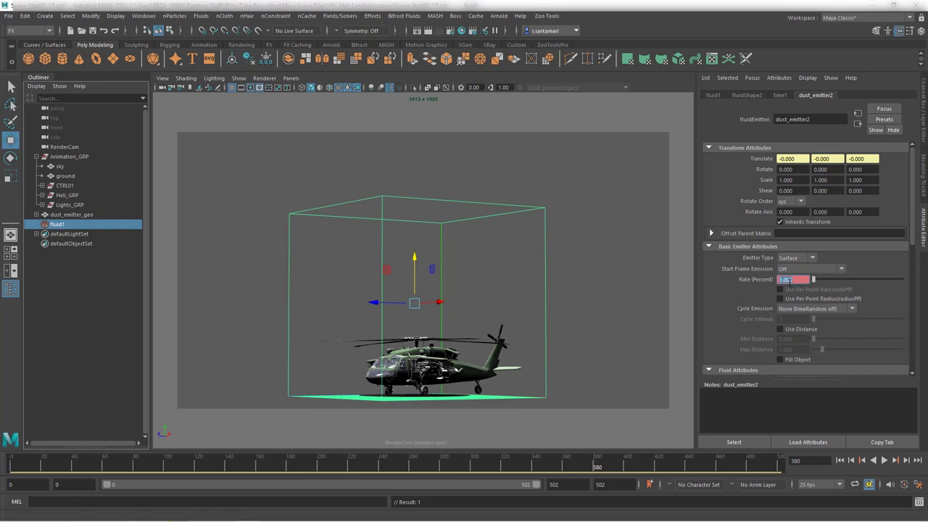
right_click(775, 281)
click(780, 297)
click(778, 469)
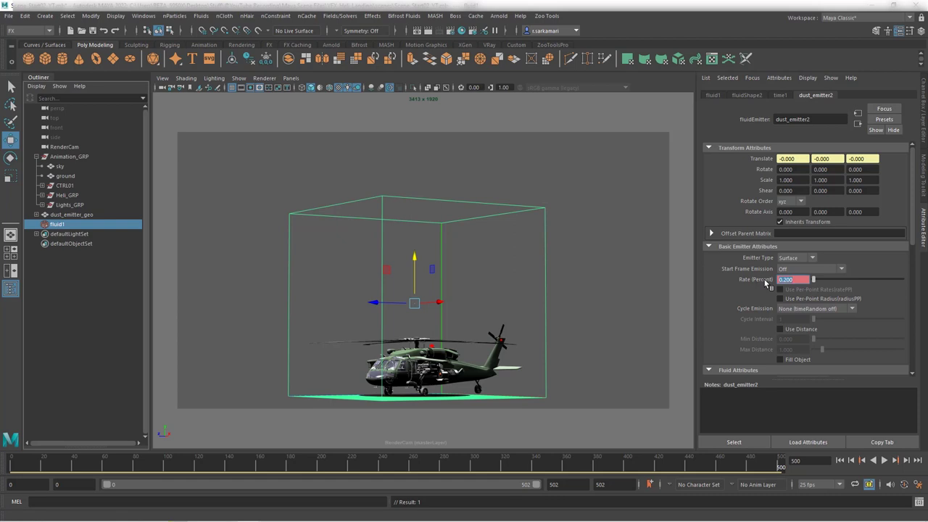
right_click(764, 280)
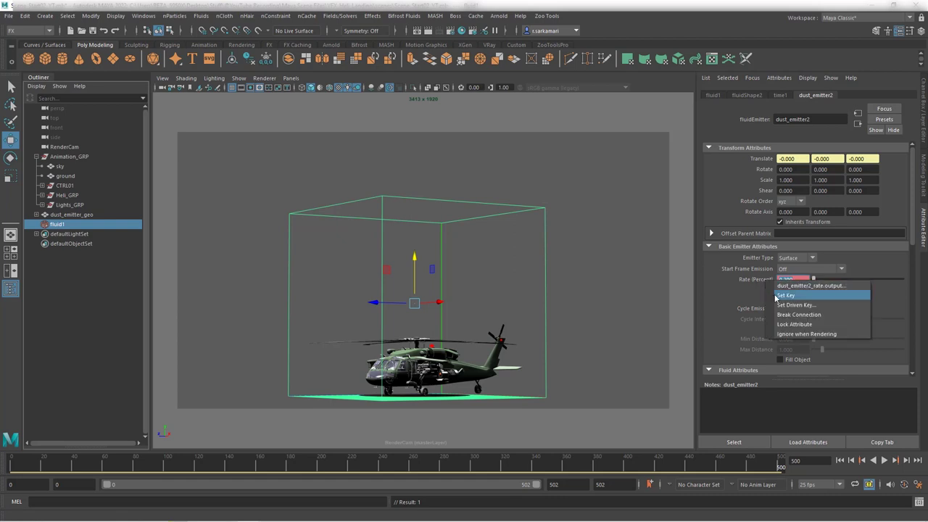
click(786, 295)
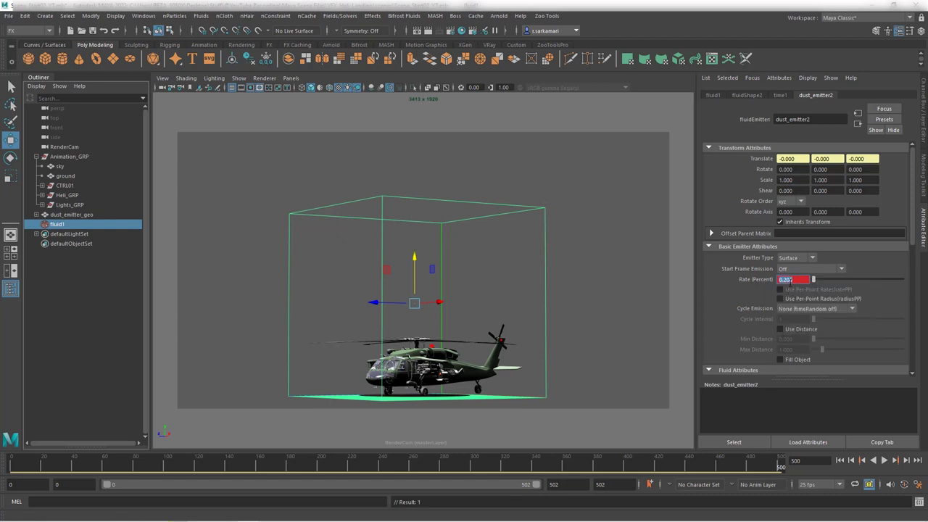
right_click(791, 282)
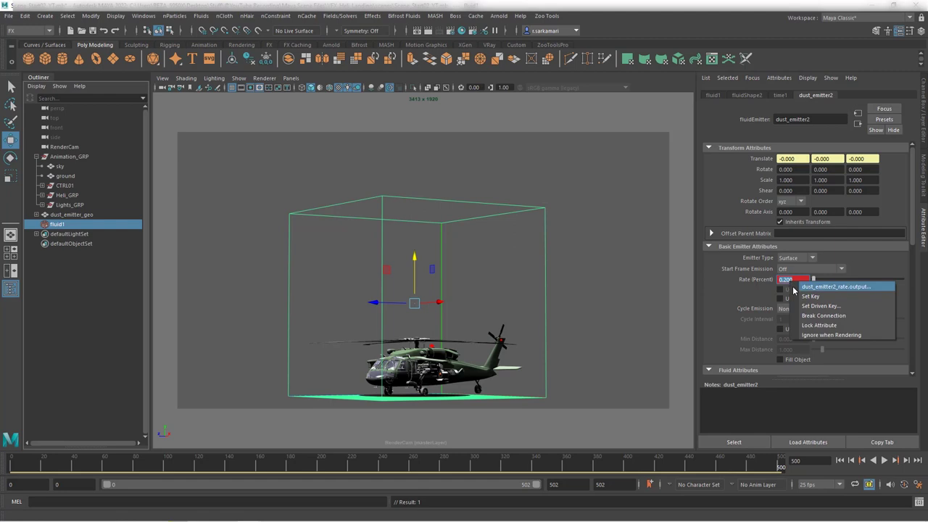
click(802, 287)
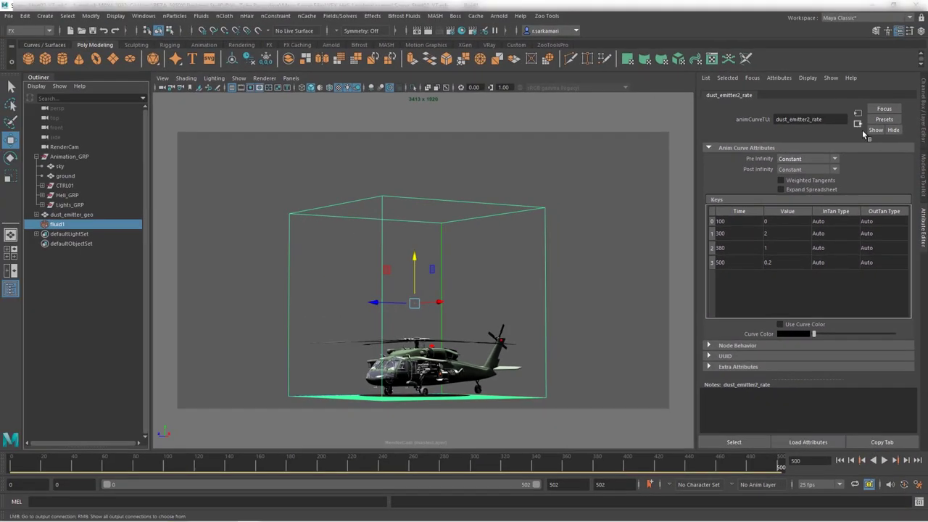
Preview the keyed emission from the start, then stop and rewind to the first frame
click(859, 125)
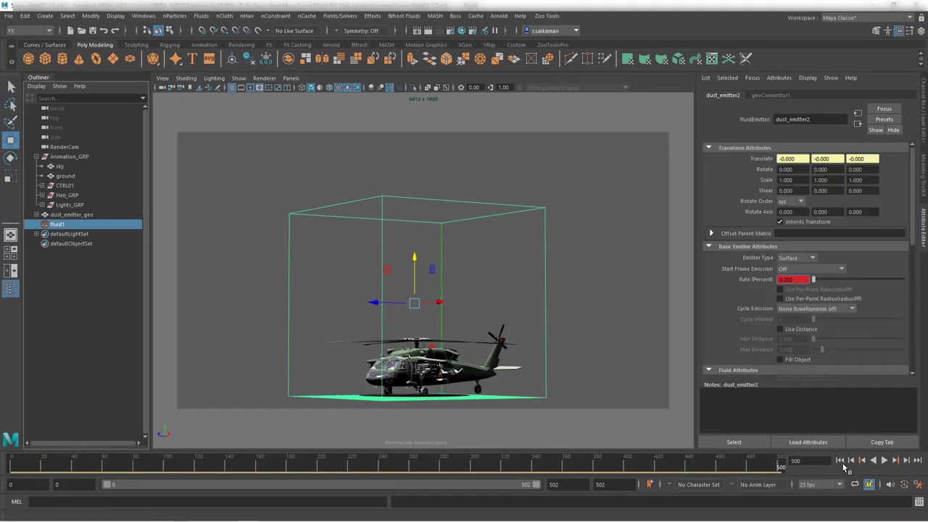
click(840, 460)
click(884, 460)
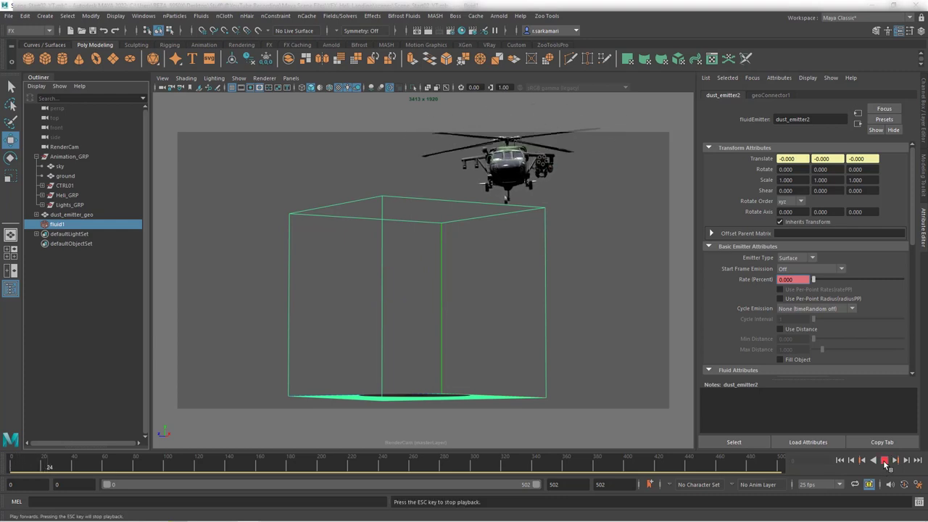
click(883, 460)
click(839, 461)
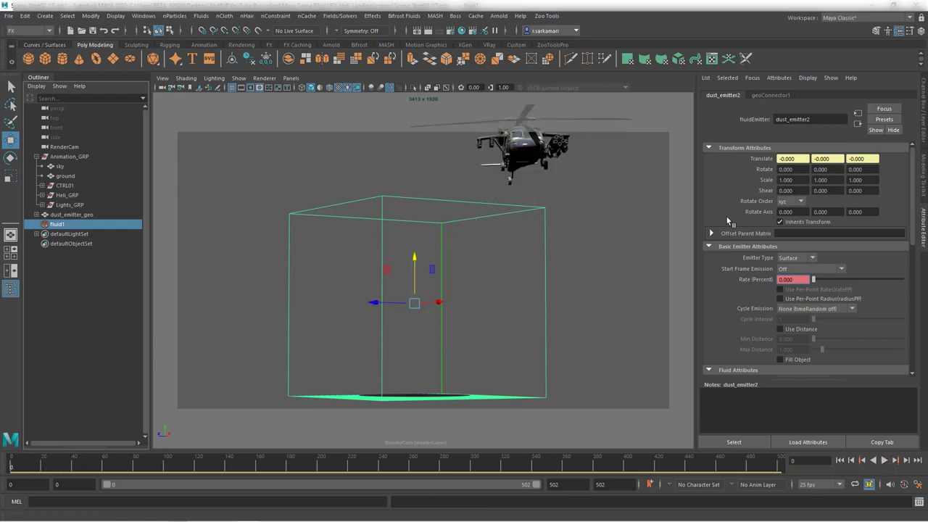
With fluid1's container settings showing, replay the dust simulation and pause at frame 199
click(56, 224)
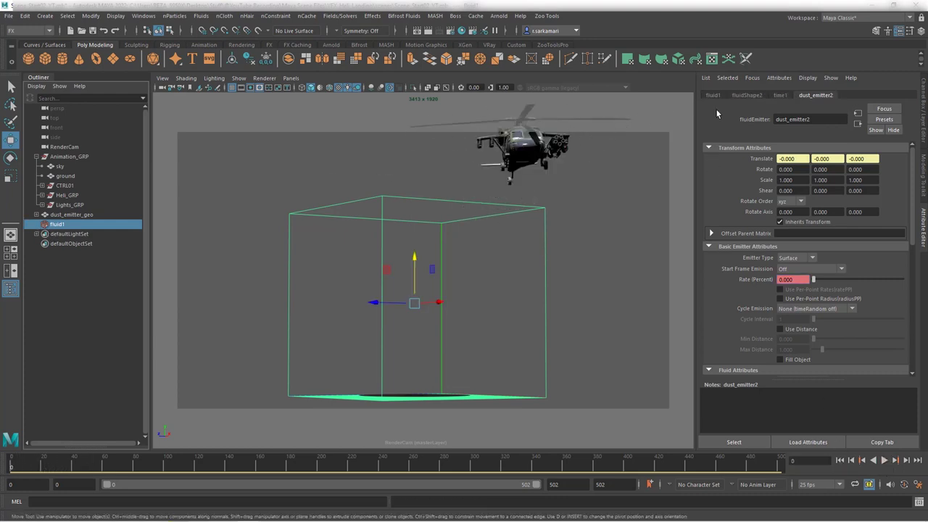
click(741, 97)
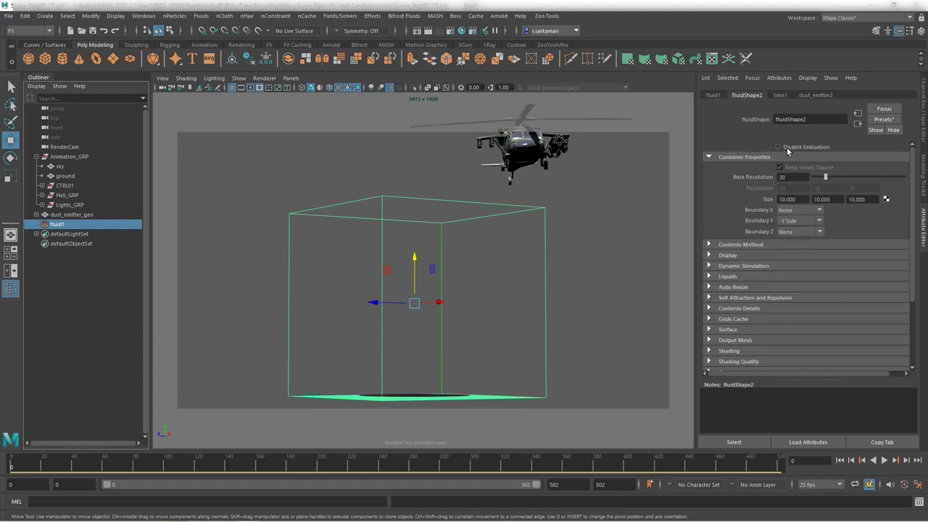
click(884, 461)
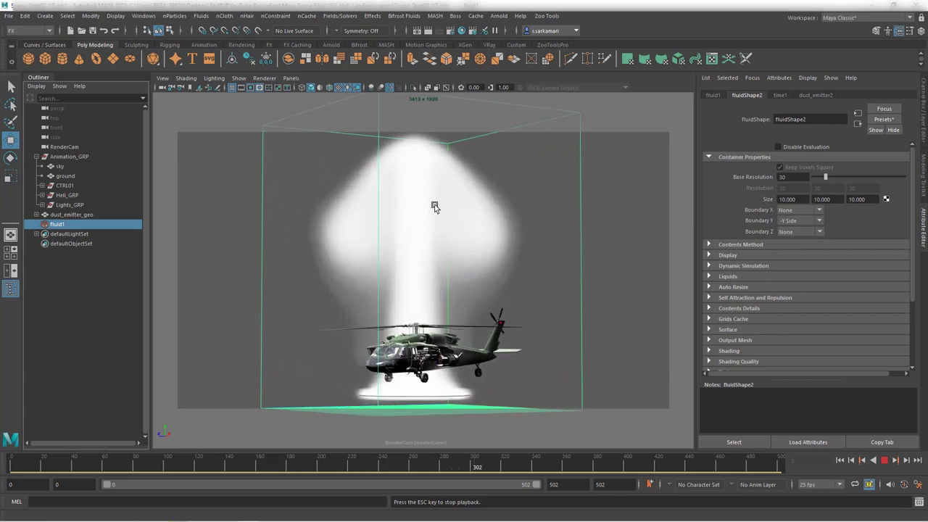
click(884, 461)
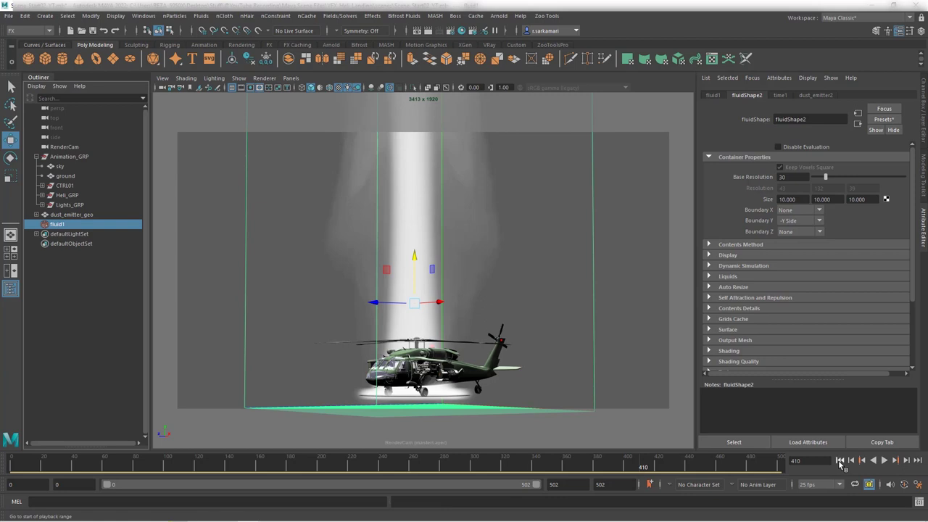
click(840, 460)
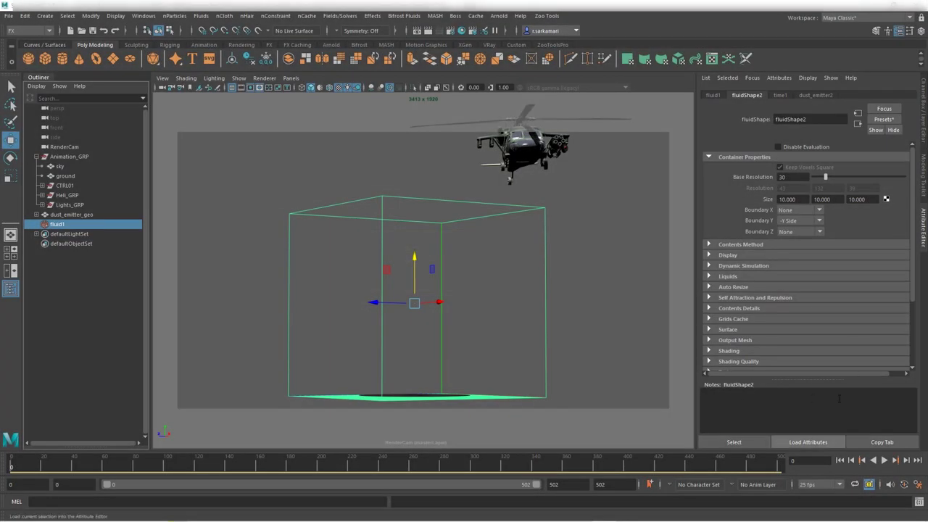
click(884, 460)
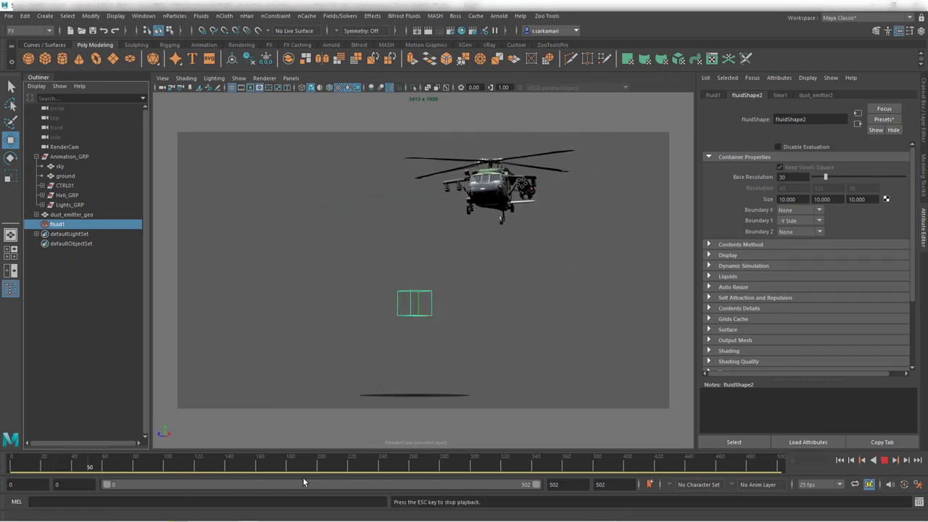
click(885, 461)
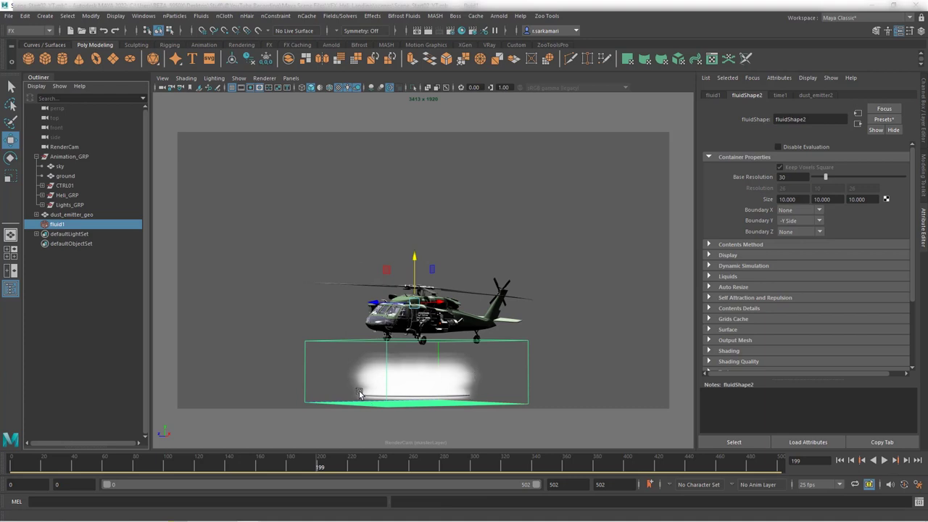
Expand the fluid's Contents Method settings and look through them
click(740, 245)
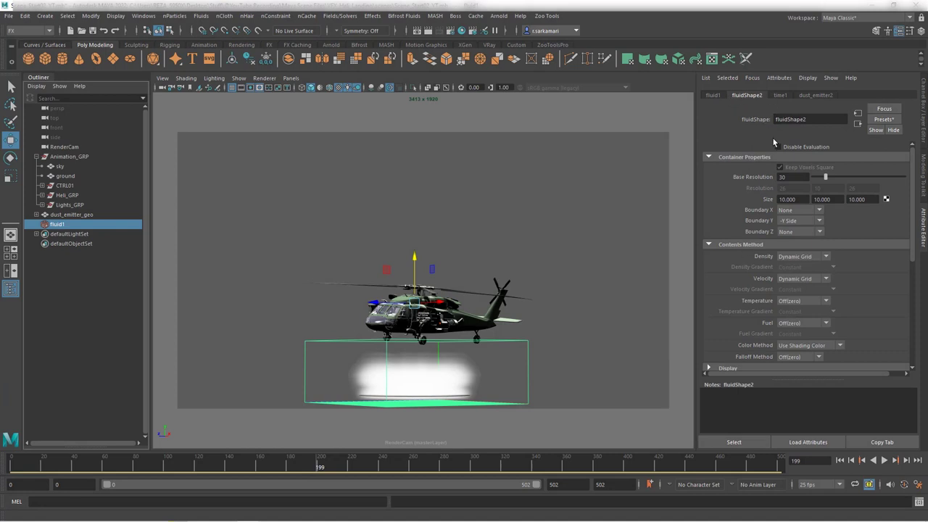
scroll(774, 154, down, 1)
scroll(774, 155, down, 1)
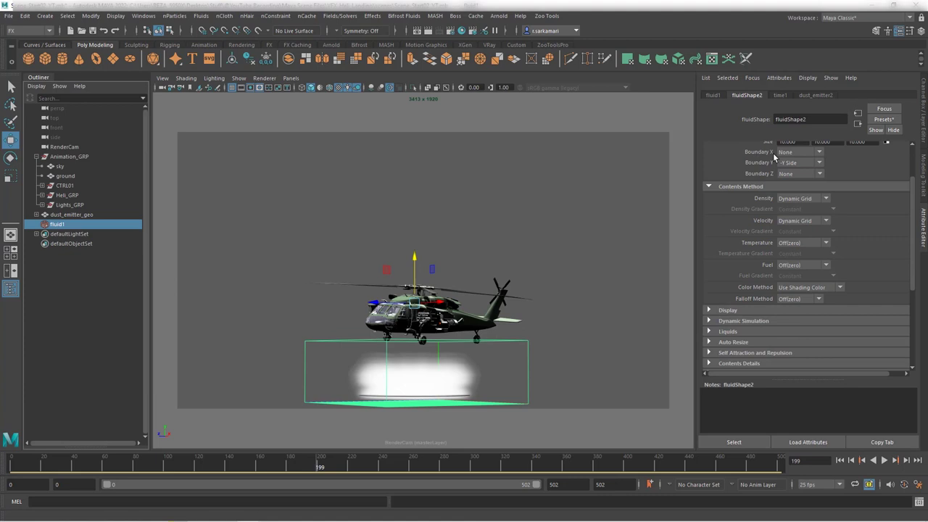
scroll(762, 265, up, 1)
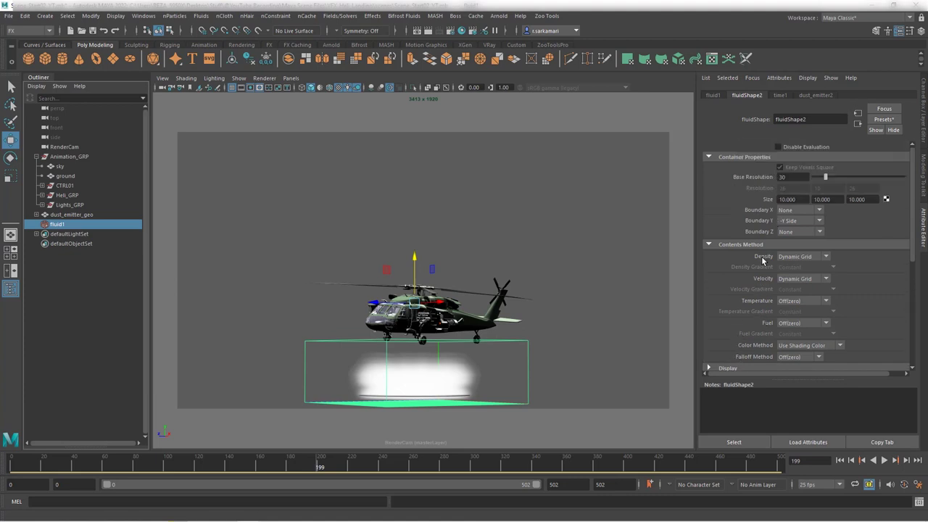
In dust_emitter2's Fluid Attributes, set Fluid Dropoff to 0.01 and Density/Voxel/Sec to 5.5
click(812, 95)
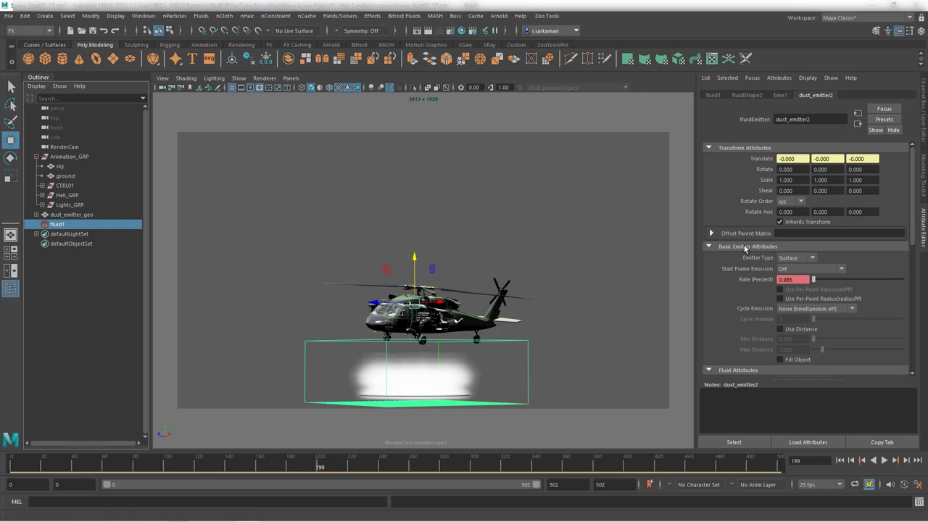
scroll(744, 248, down, 2)
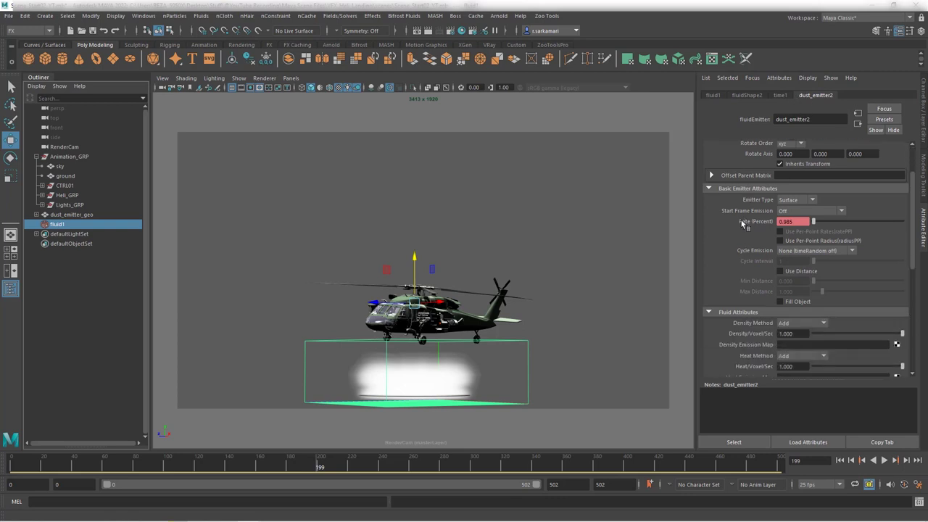
click(737, 189)
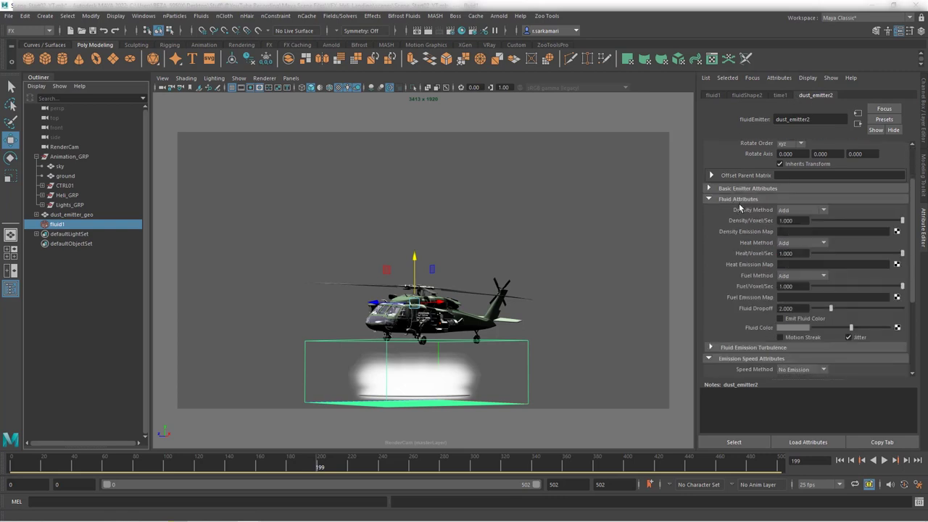
click(789, 308)
text(.01)
key(Return)
click(790, 221)
text(5.5)
key(Return)
Replay the denser simulation to frame 240 and compare the fluidShape2 and dust_emitter2 settings
click(840, 461)
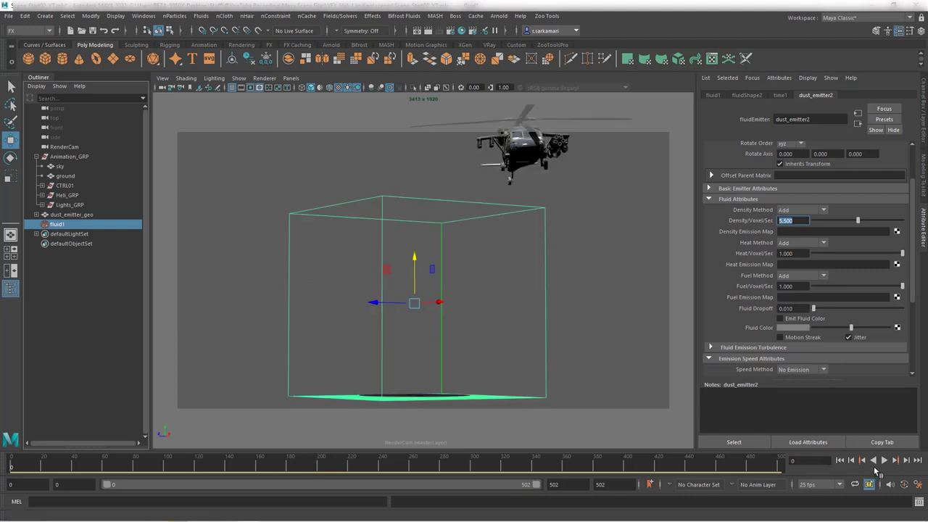
click(884, 461)
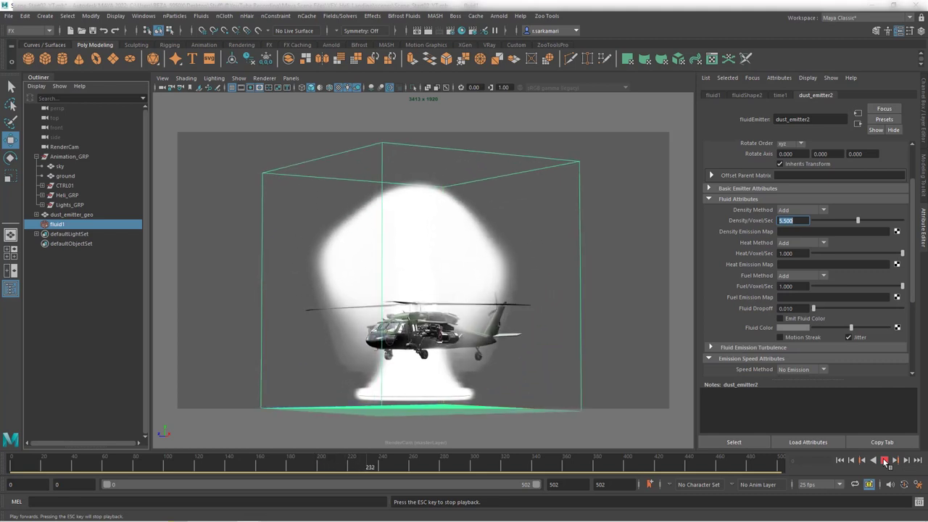
click(885, 460)
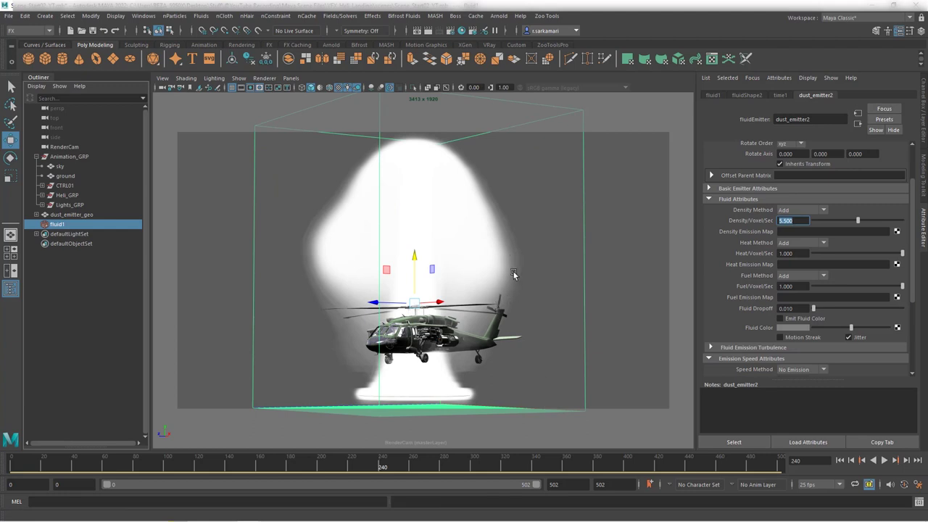
scroll(913, 268, up, 3)
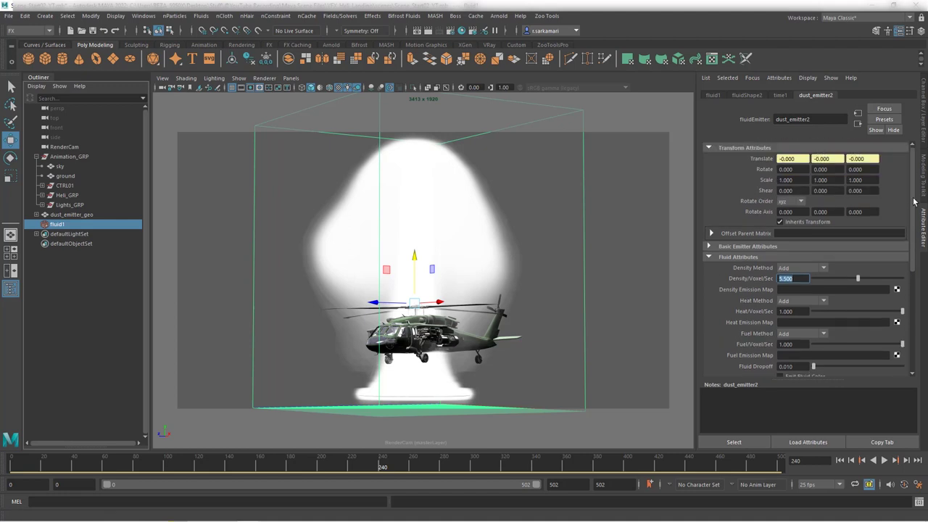
click(755, 95)
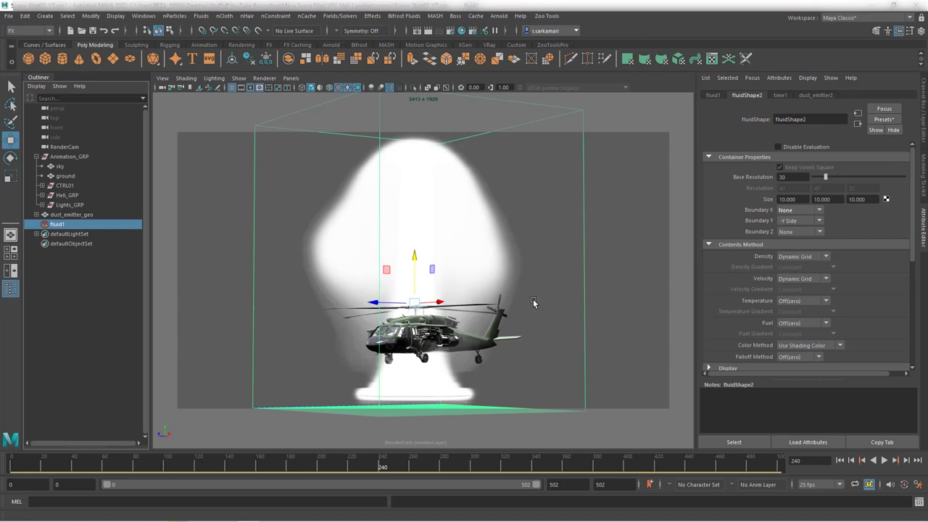
click(810, 95)
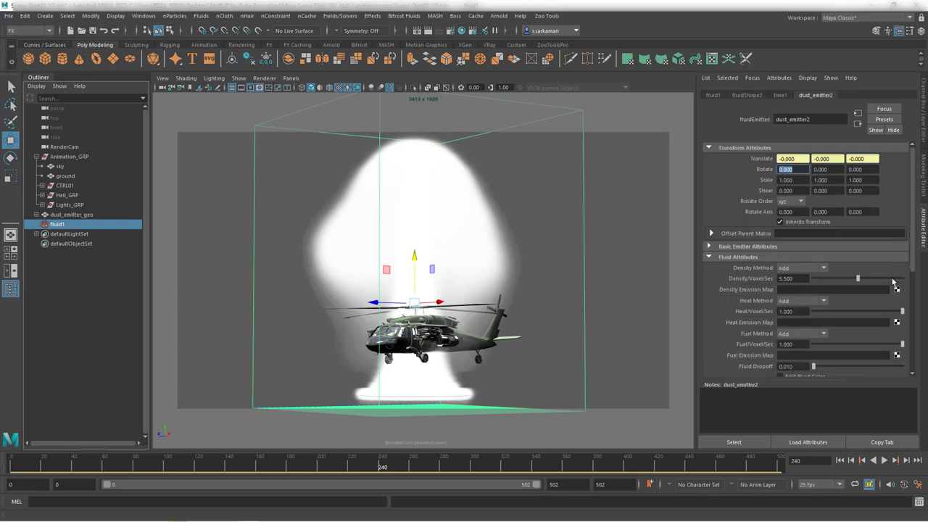
drag(911, 265, 917, 345)
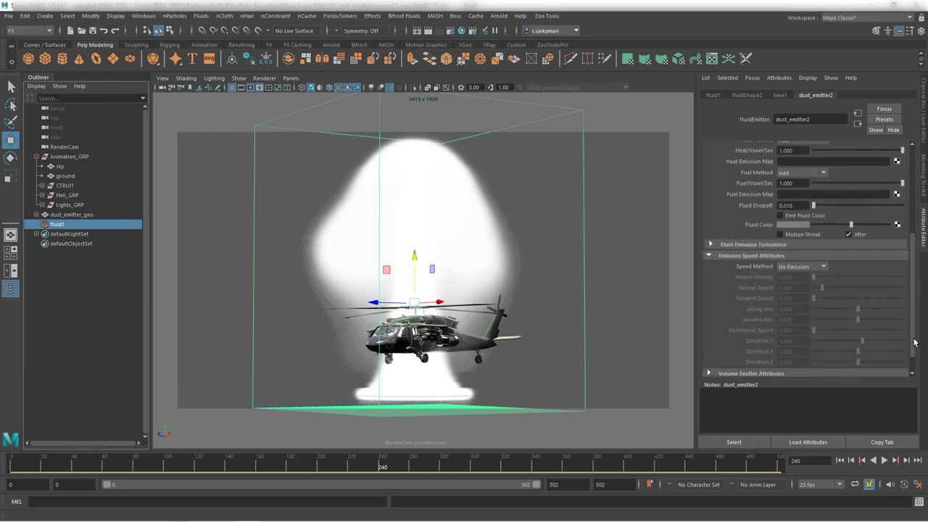
Expand Fluid Emission Turbulence, glance at the Fields menu, and set Turbulence to 10
click(729, 245)
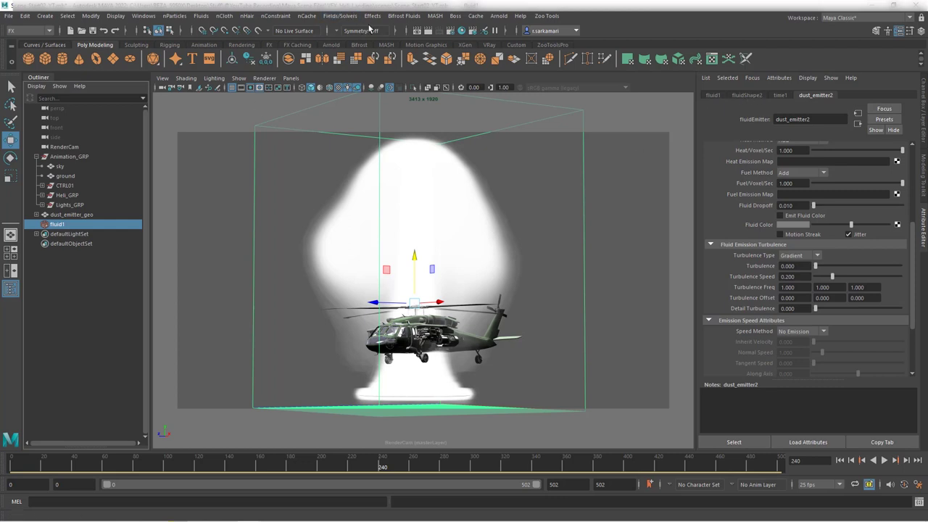
click(341, 16)
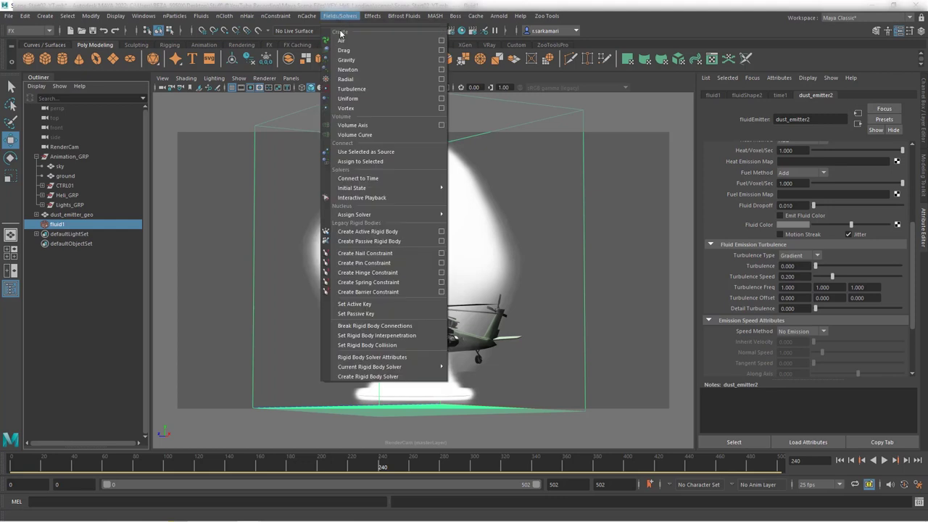
click(356, 89)
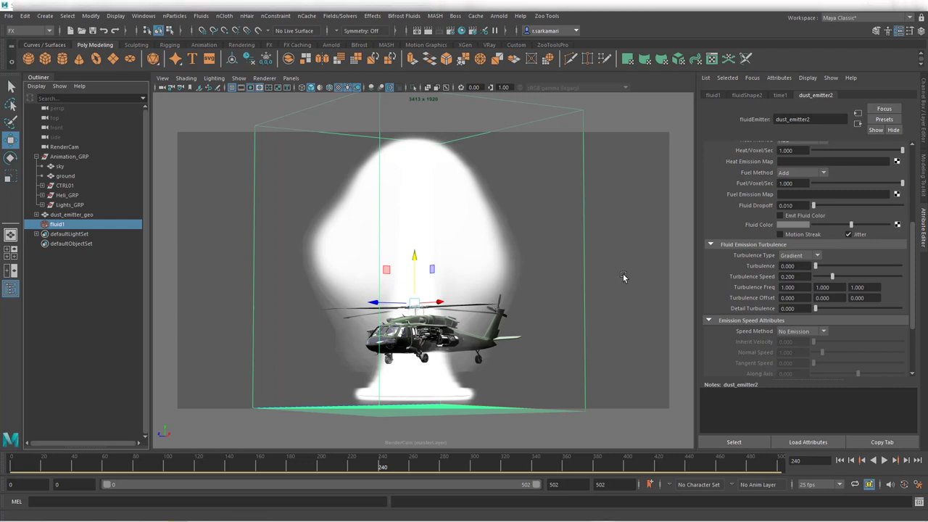
click(788, 265)
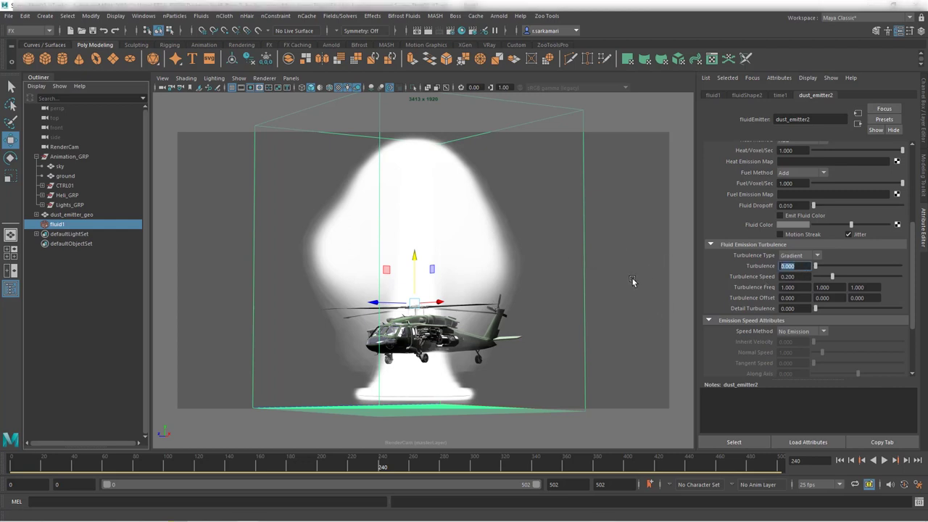
text(10)
key(Return)
click(883, 460)
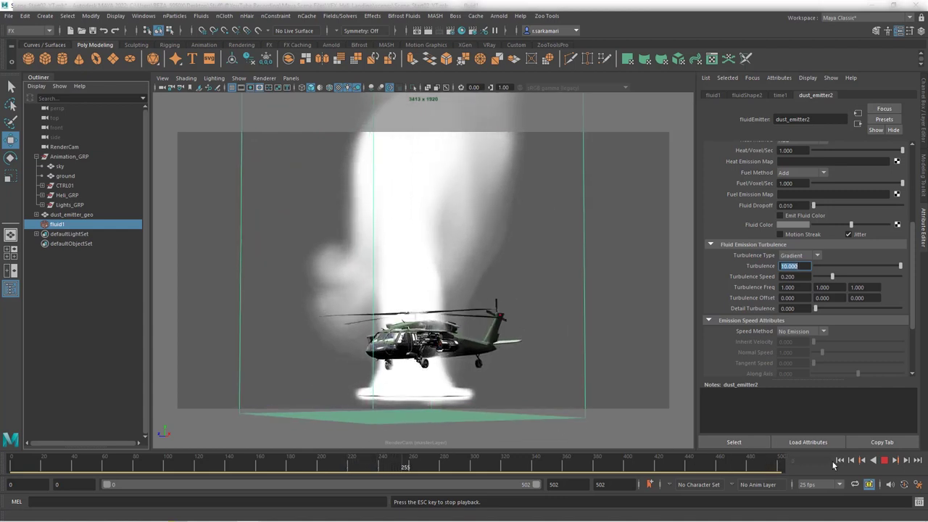
click(884, 461)
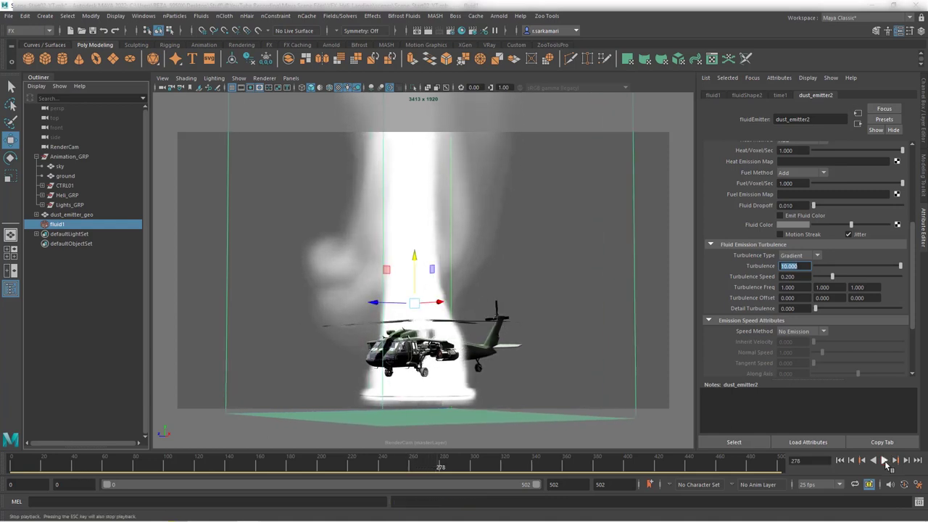
click(839, 460)
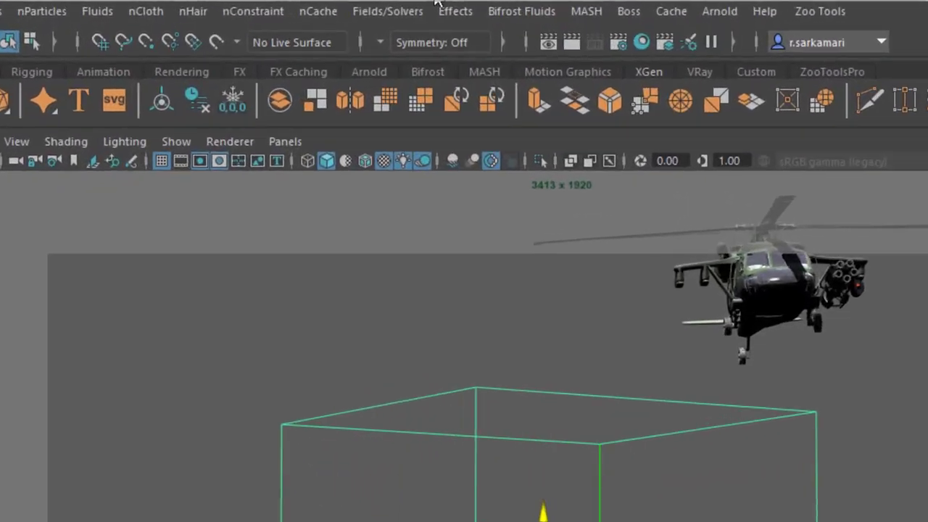
Add a vortex field with a Cylinder volume shape and scale it up uniformly
click(350, 15)
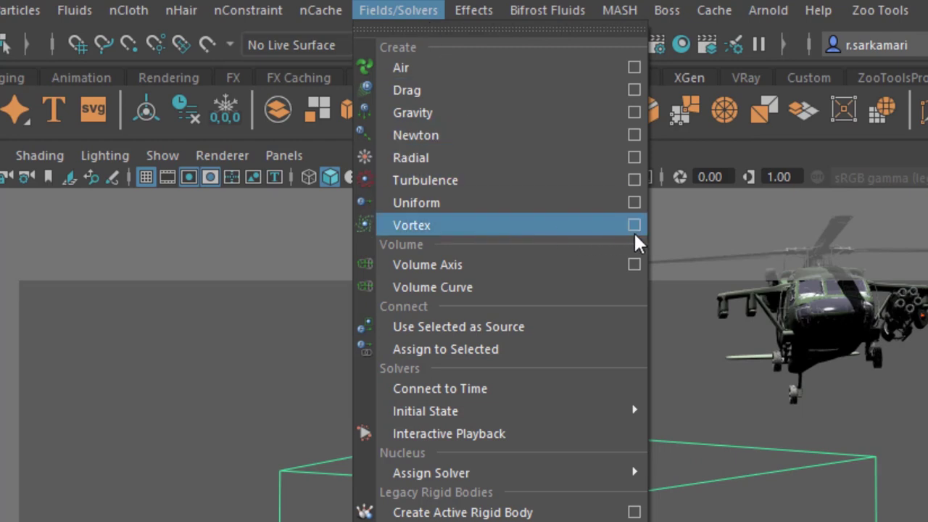
click(543, 232)
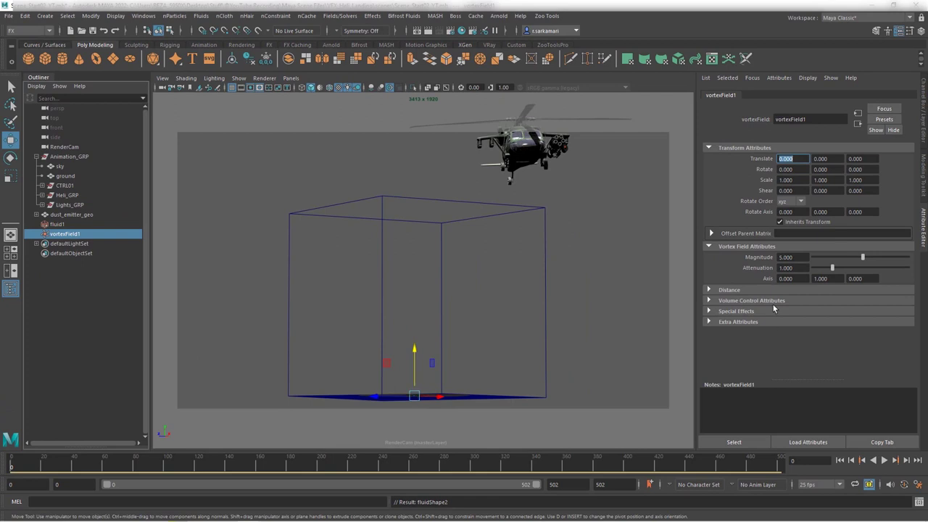
click(755, 300)
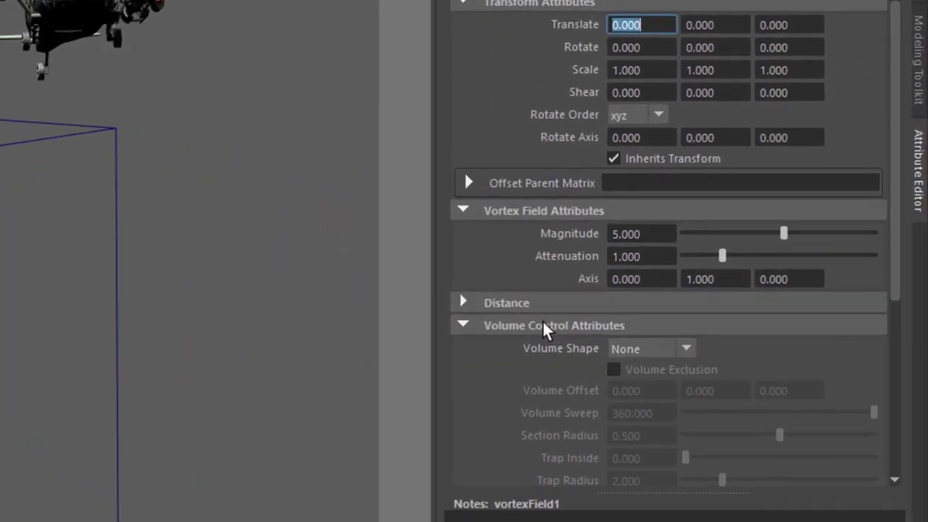
click(647, 350)
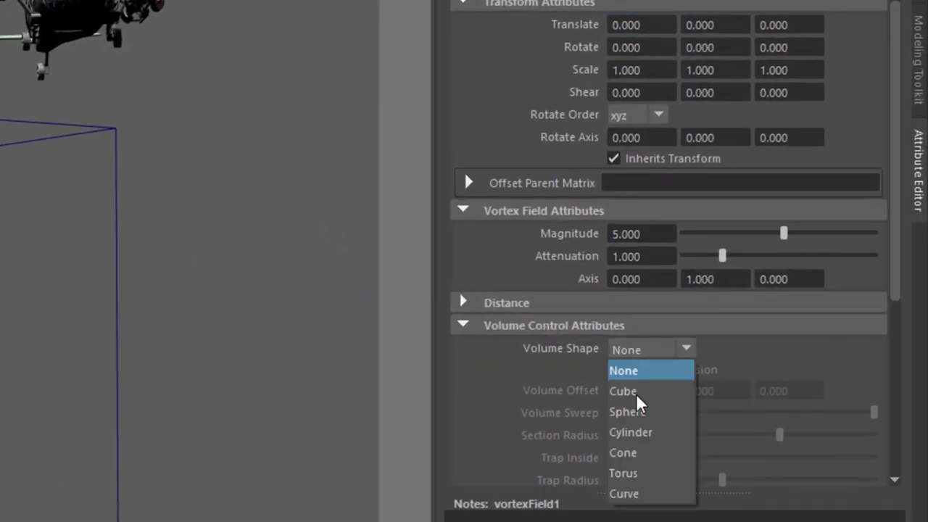
click(633, 429)
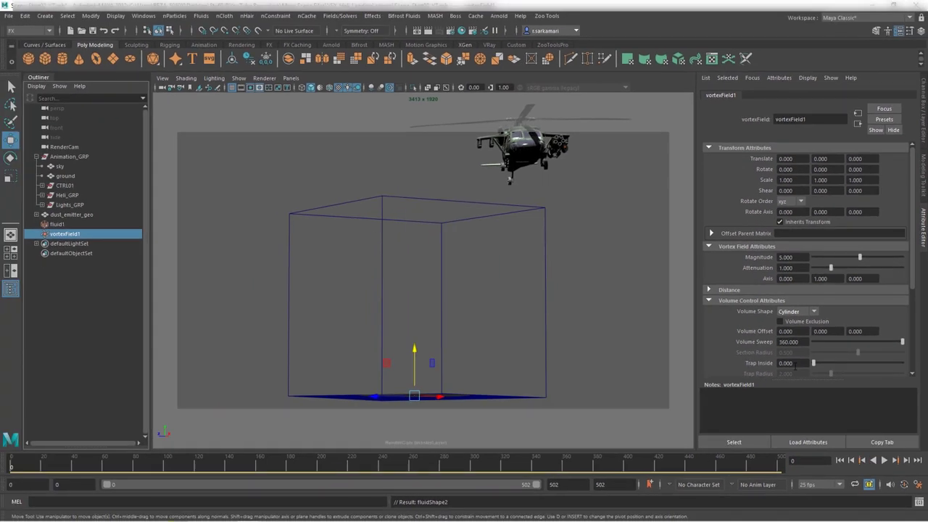
key(r)
drag(435, 395, 434, 405)
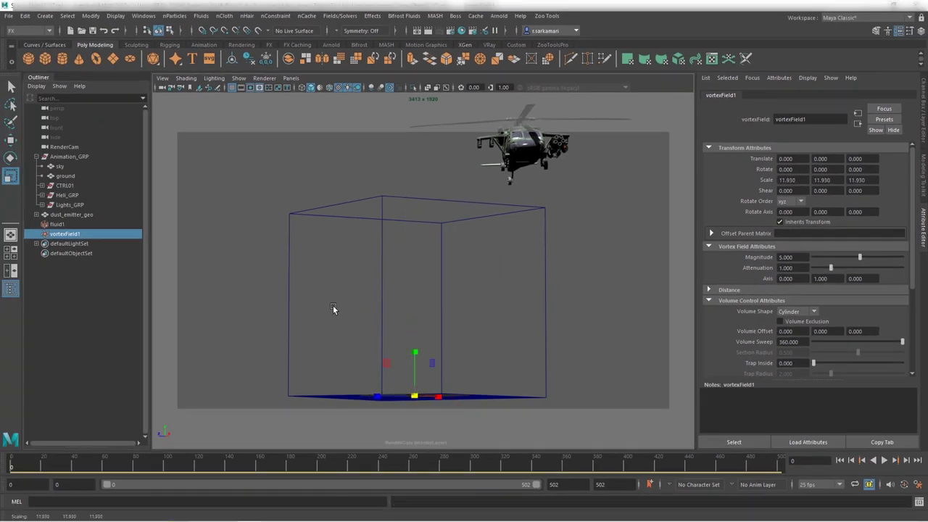
Turn on Deformers and Dynamics in the viewport's Show menu
click(239, 78)
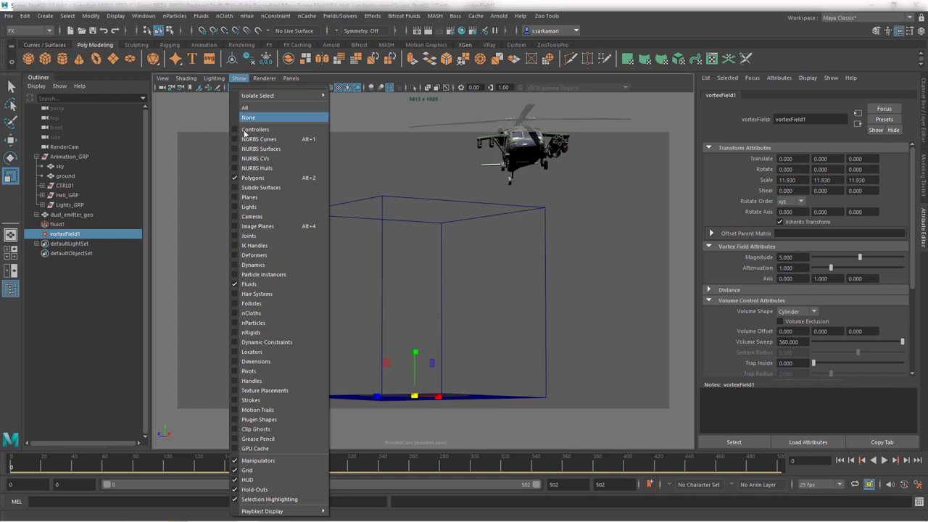
click(255, 255)
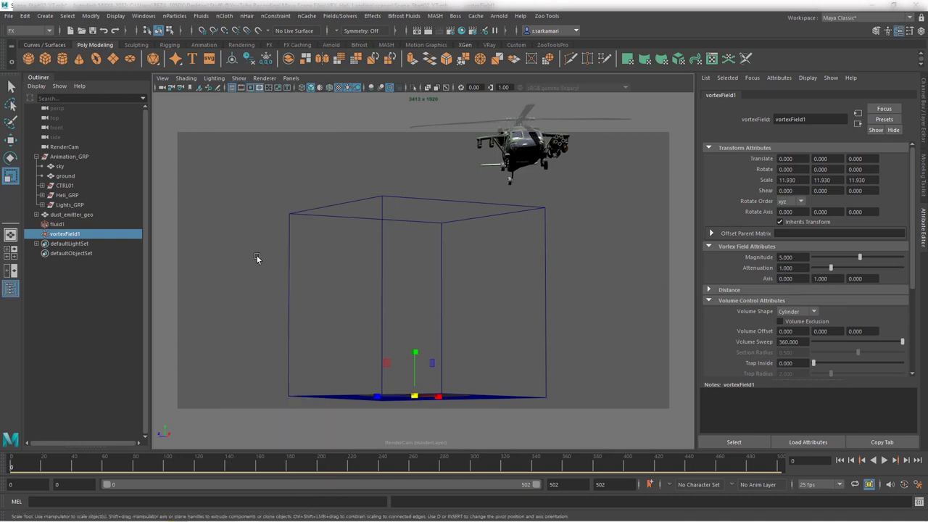
click(239, 78)
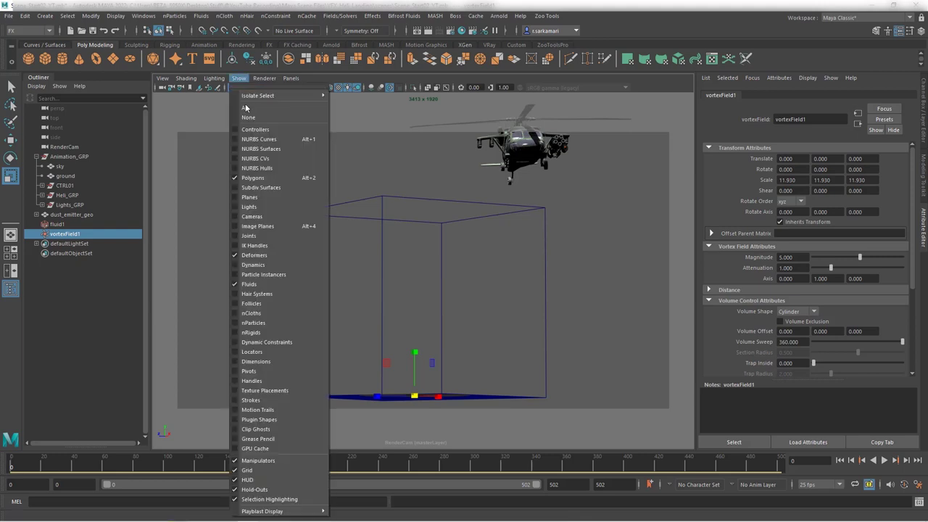
click(253, 265)
Enlarge vortexField1, then set Scale X, Y and Z to 66 in the Channel Box
drag(413, 396, 469, 431)
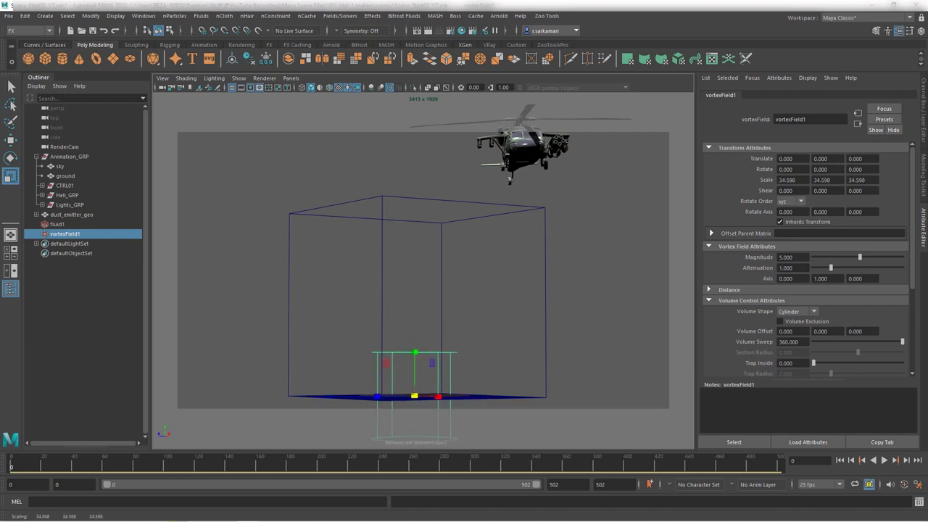
drag(414, 395, 439, 404)
click(923, 116)
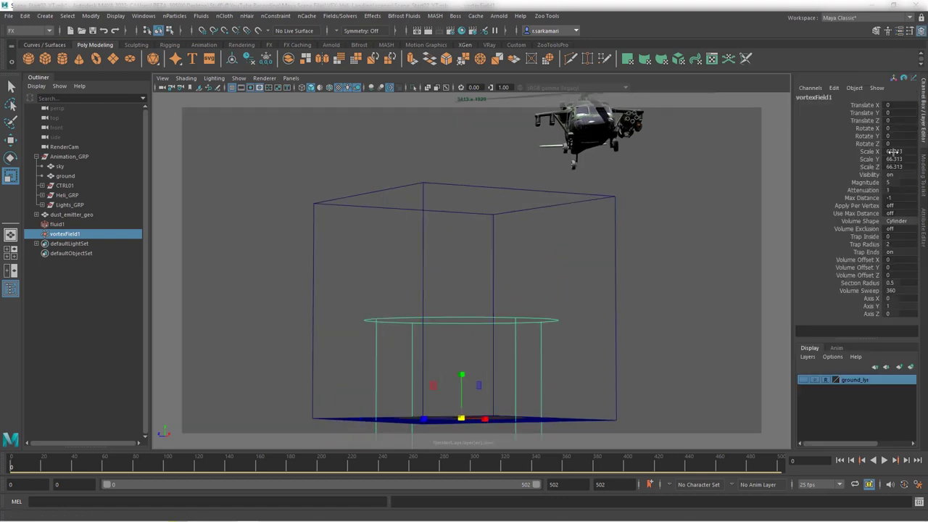
drag(894, 151, 894, 167)
text(6)
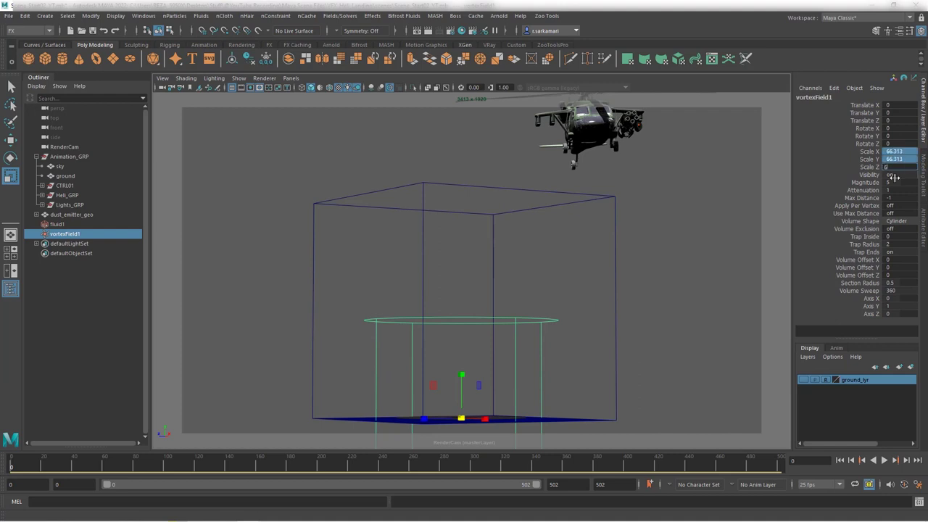
text(6)
key(Return)
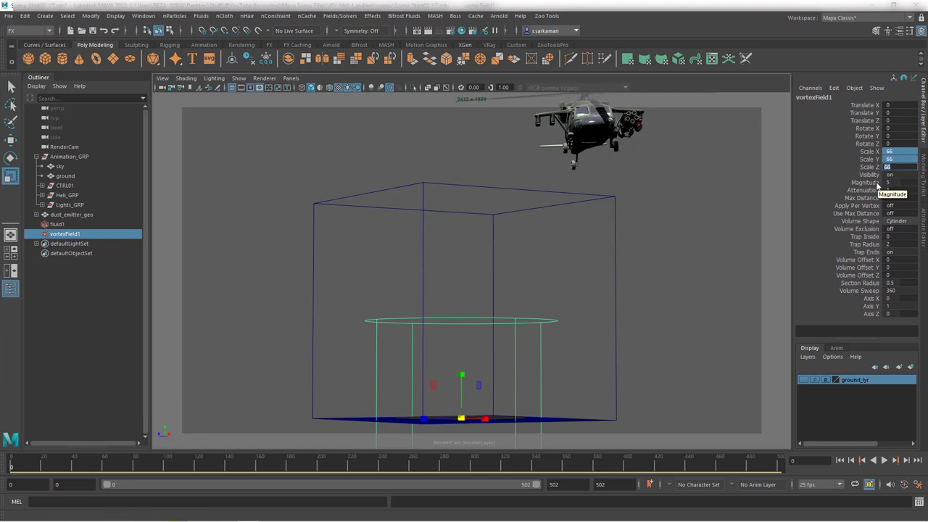
click(925, 238)
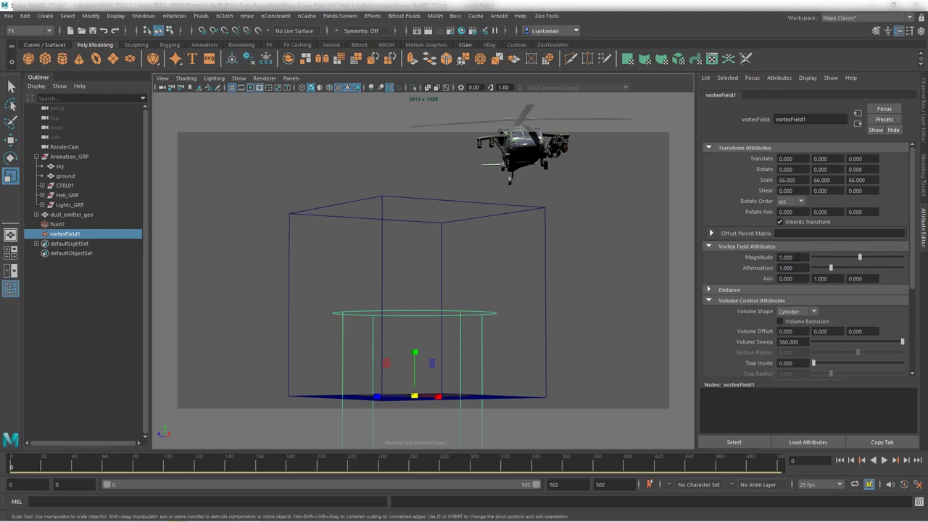
Set vortexField1's Magnitude to 120 and its Attenuation to 0.05
click(797, 257)
text(120)
key(Return)
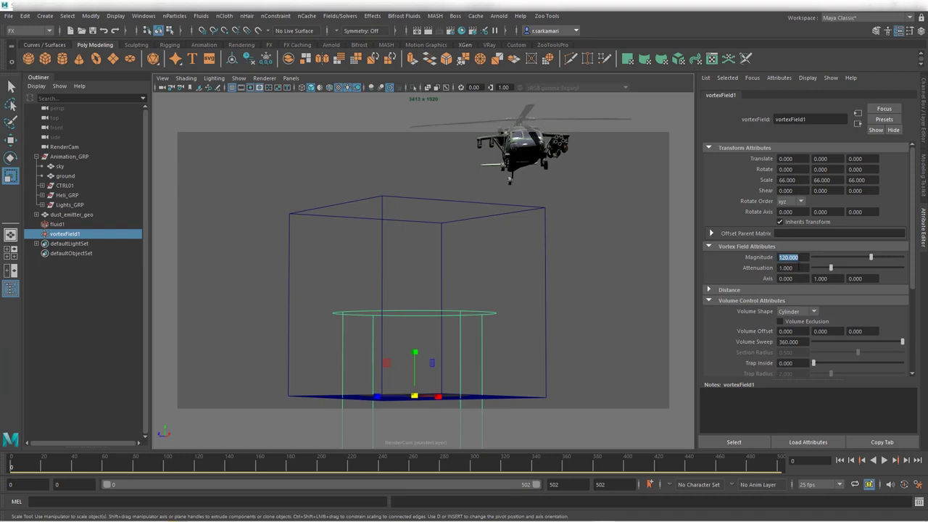
key(Tab)
text(0.05)
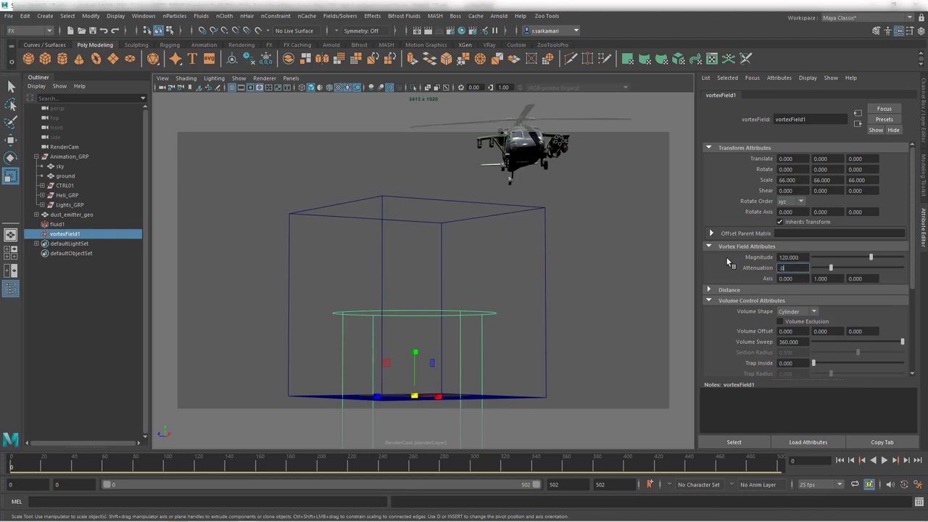
key(Return)
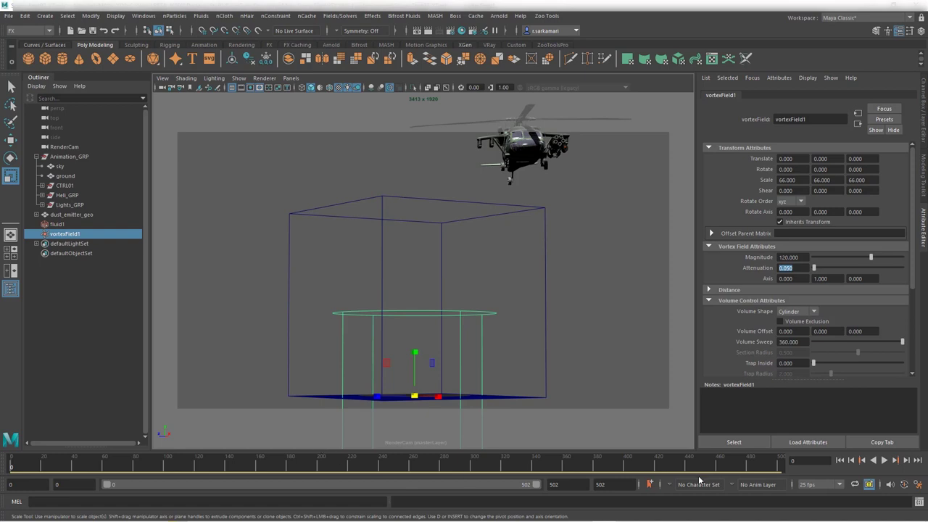
Play the simulation and stop it at frame 238 to watch the dust swirl around the helicopter
click(884, 460)
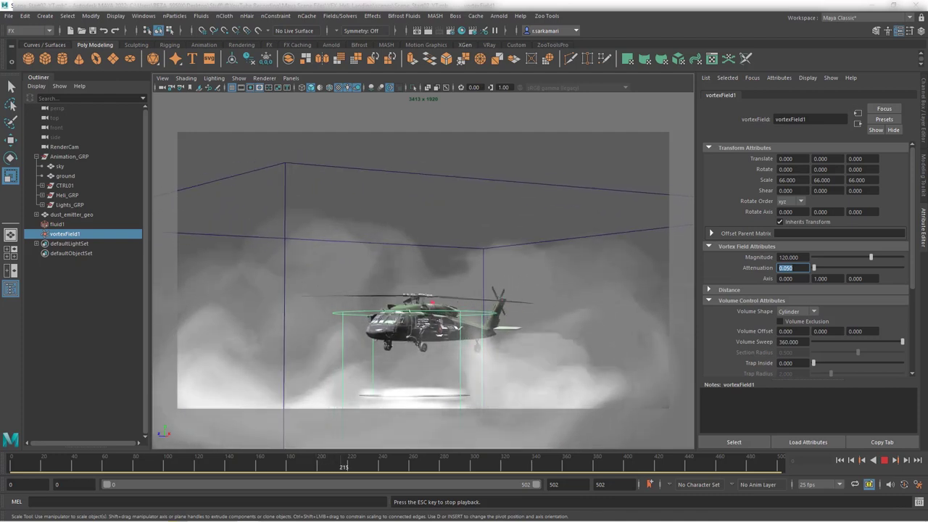
click(885, 461)
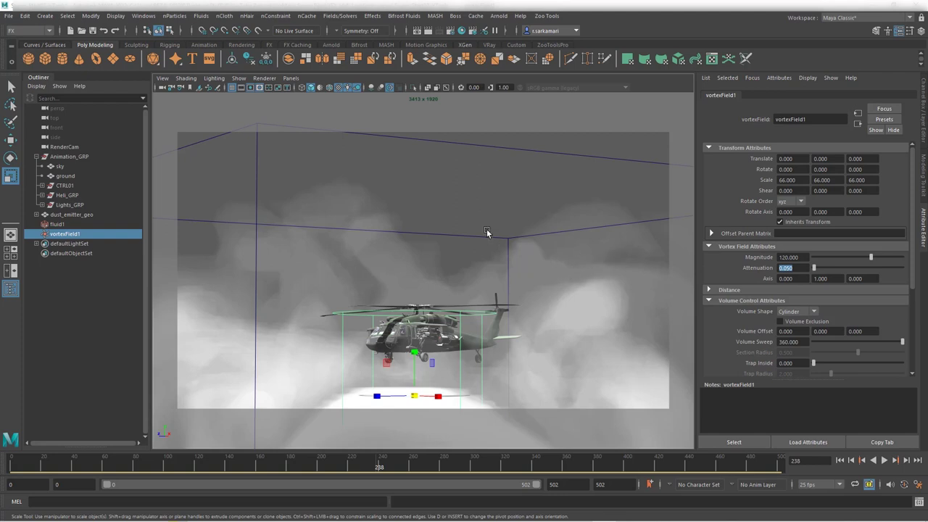
Create a turbulence field on fluid1 from reset options with Magnitude 20, then play the simulation
click(465, 227)
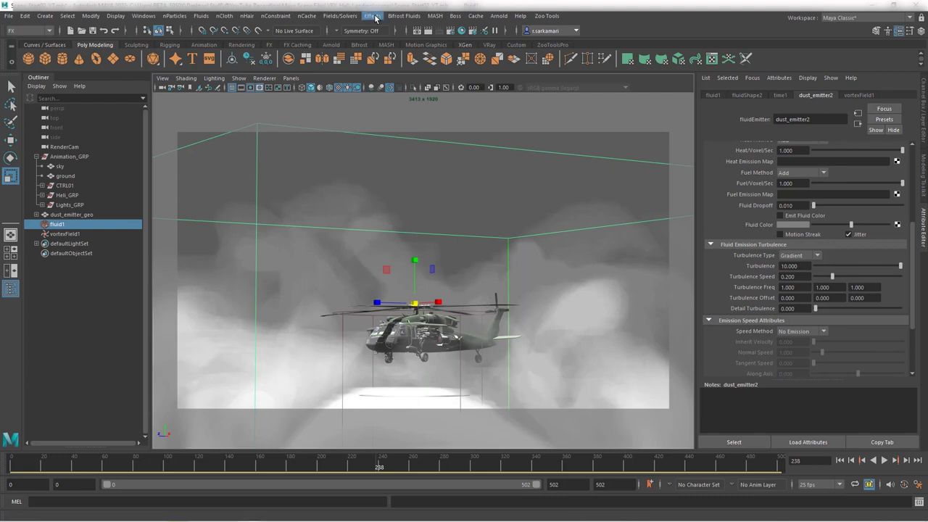
click(352, 17)
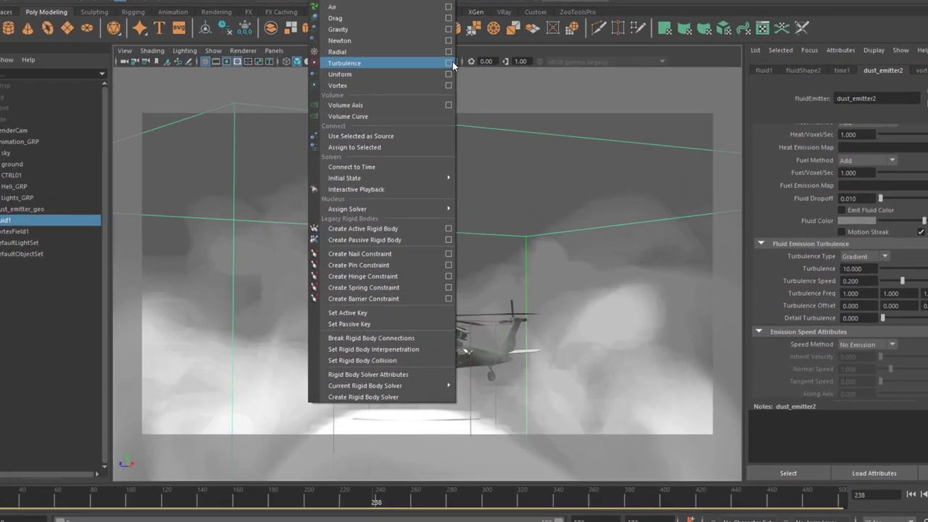
click(441, 88)
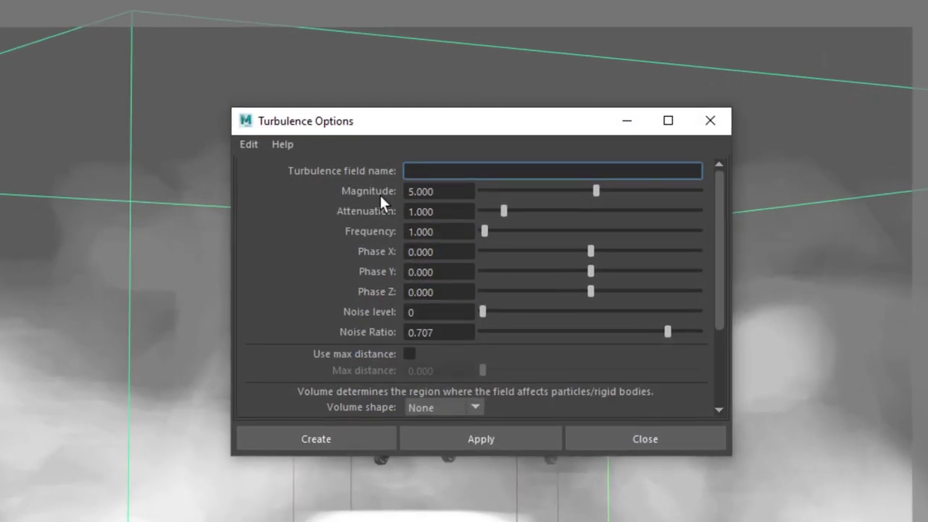
click(250, 144)
click(257, 179)
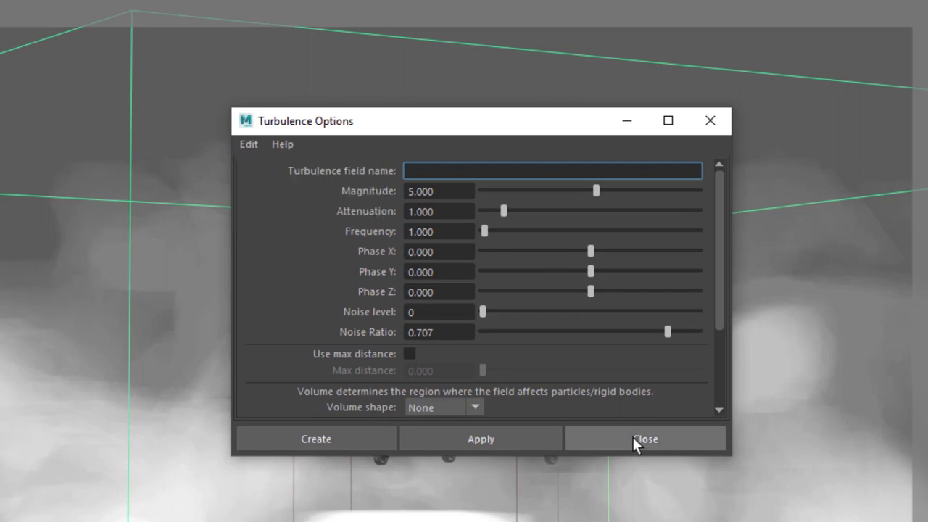
key(Tab)
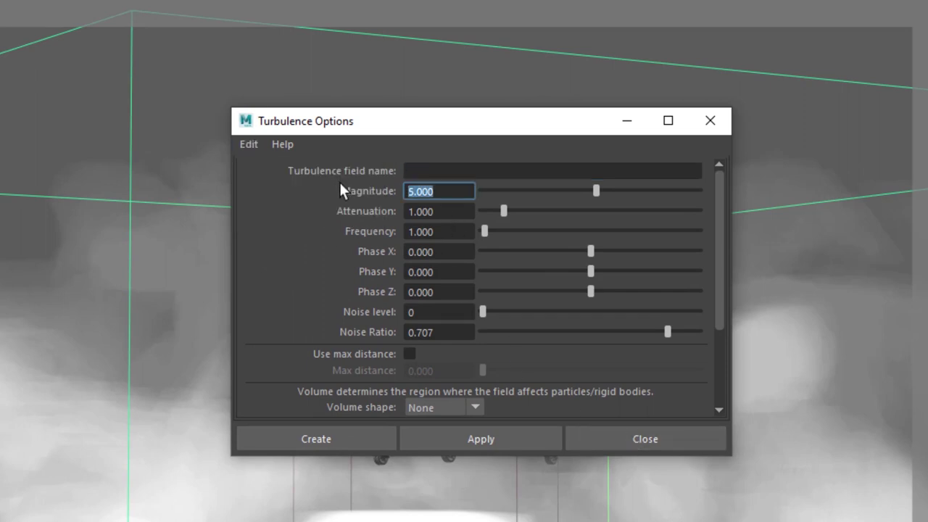
text(20)
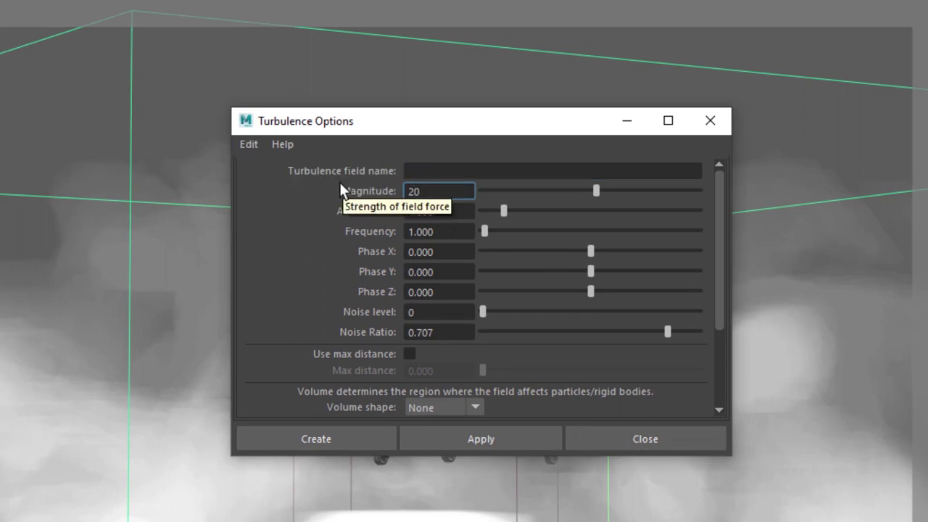
click(296, 437)
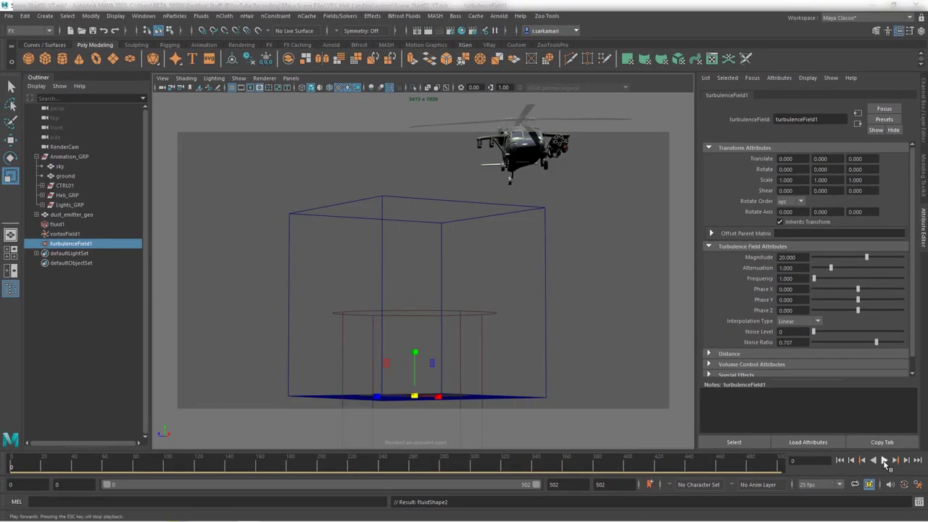
click(883, 461)
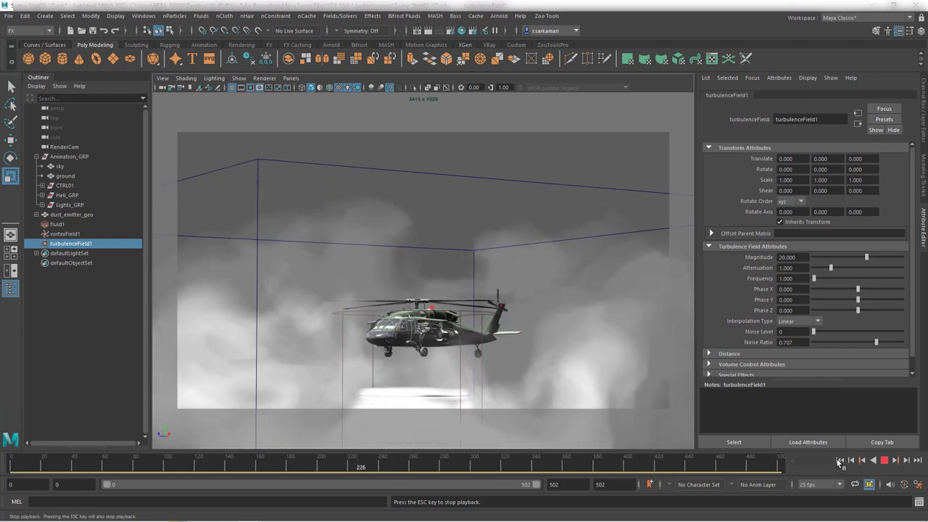
Stop playback, select vortexField1 and set its Magnitude to 100
click(840, 460)
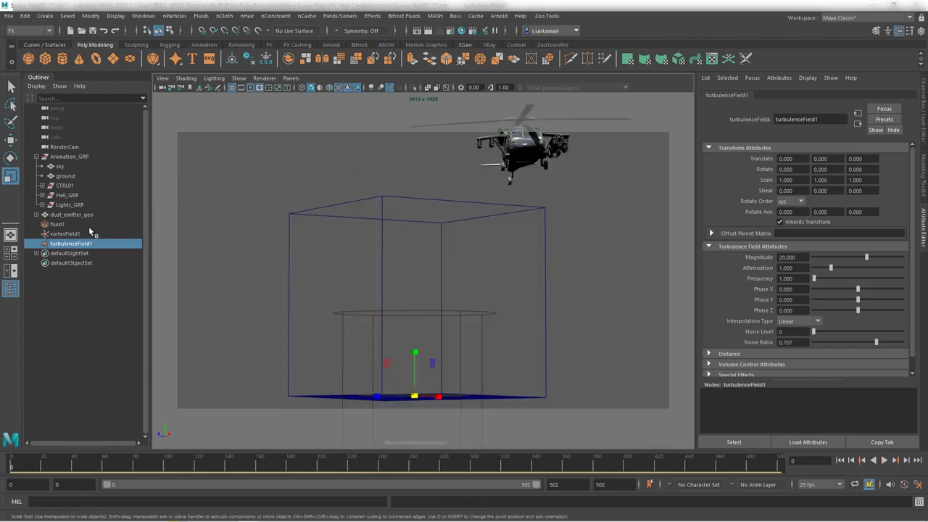
click(67, 234)
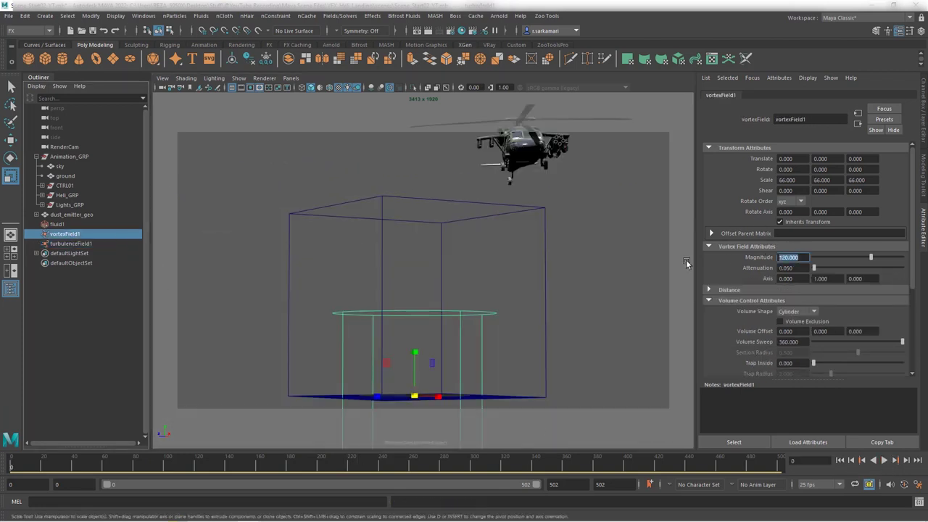
text(100)
key(Return)
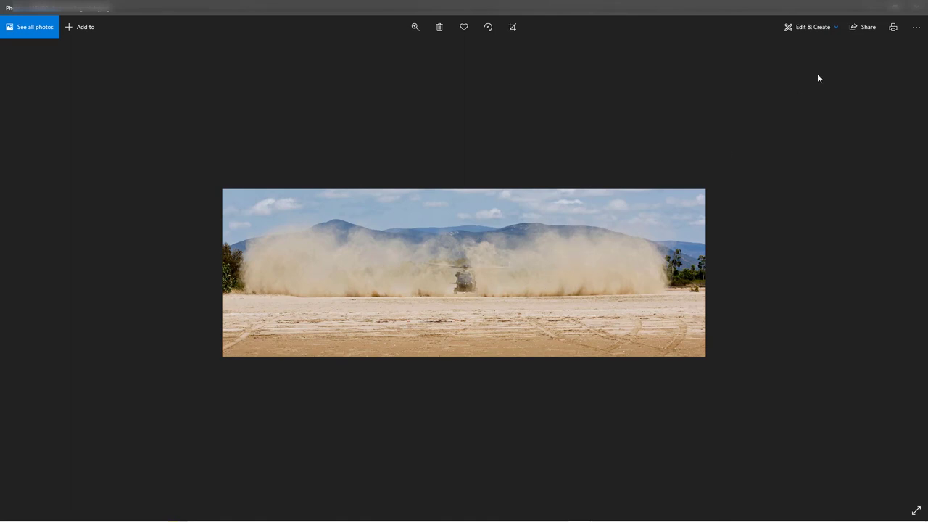
Back in Maya, create a Volume Axis field on fluid1 with a Cylinder volume shape
click(864, 7)
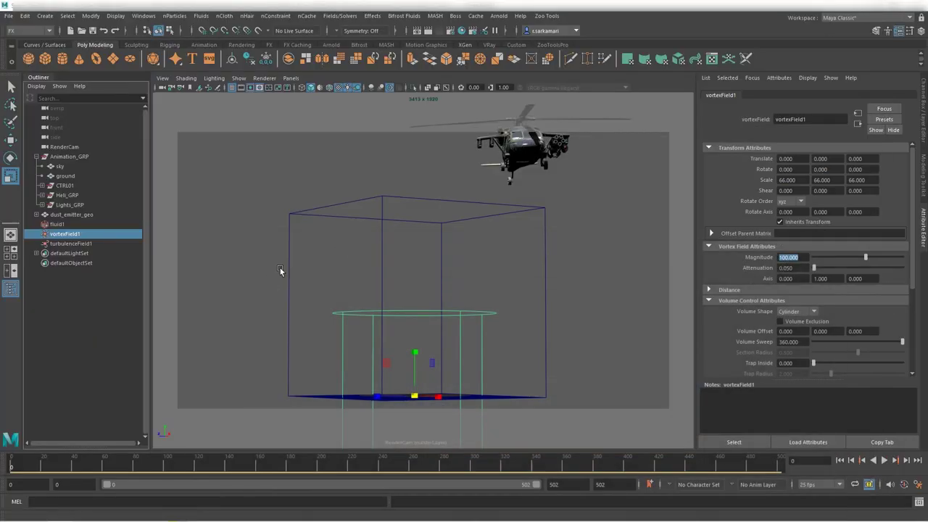
click(292, 215)
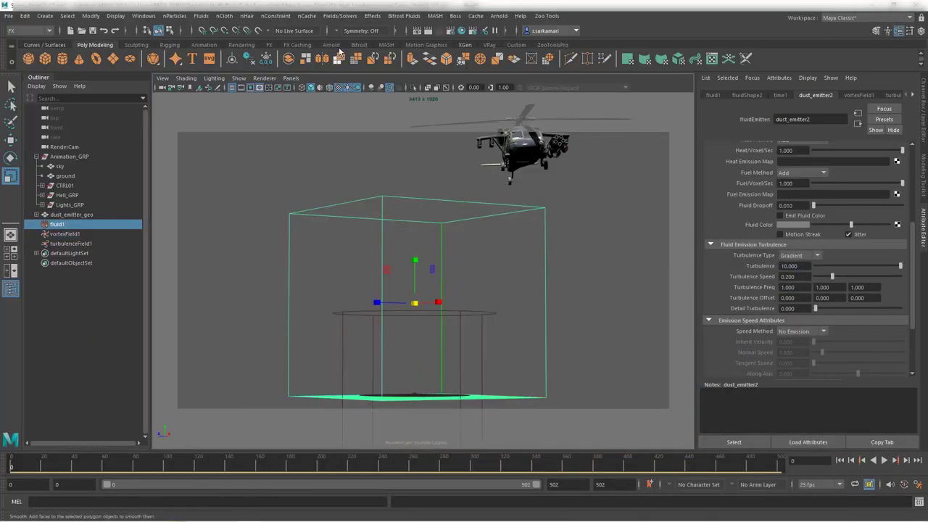
click(342, 16)
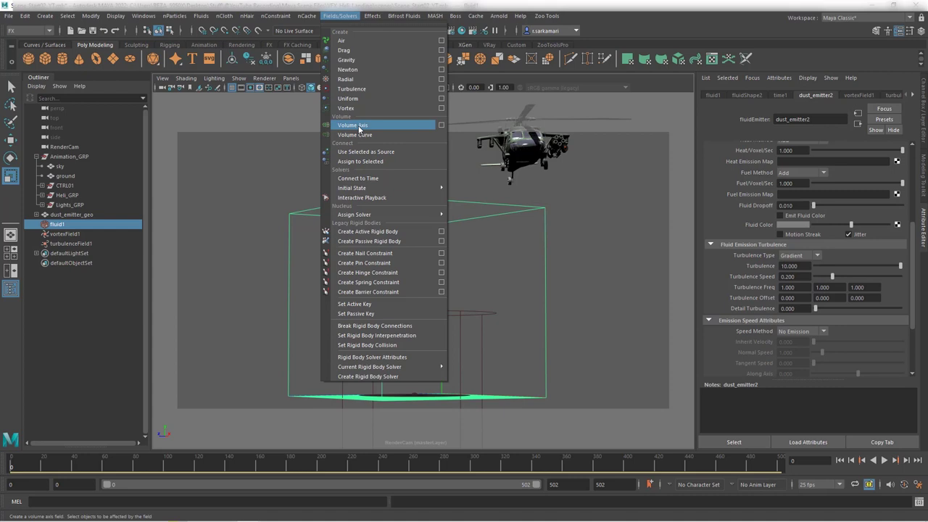
click(441, 124)
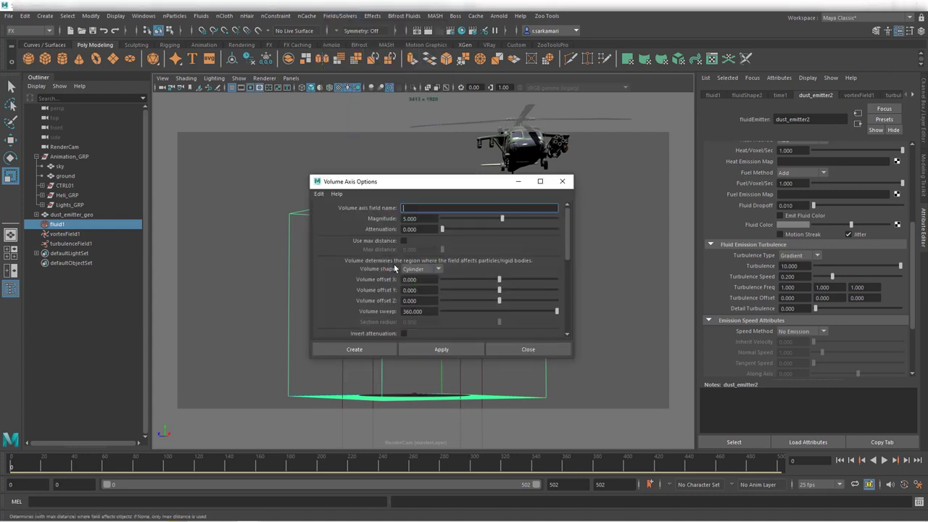
click(421, 269)
click(352, 204)
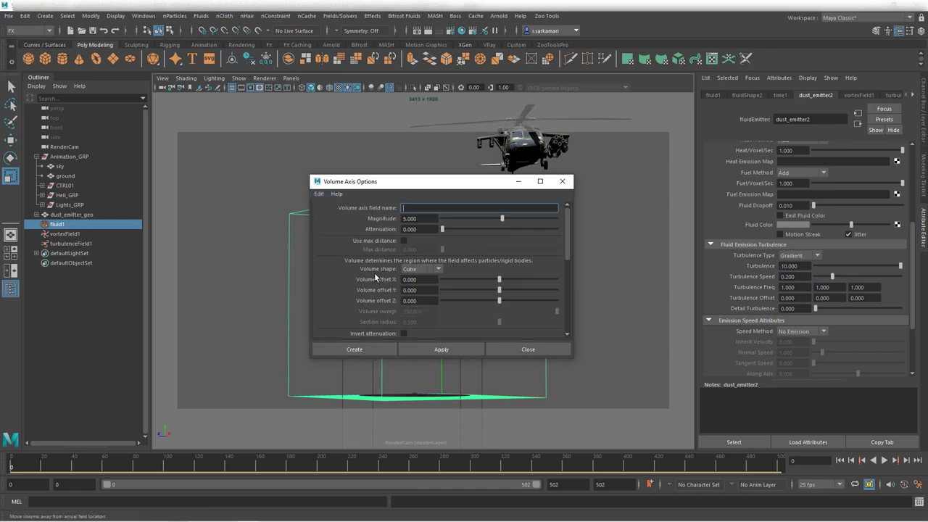
click(416, 271)
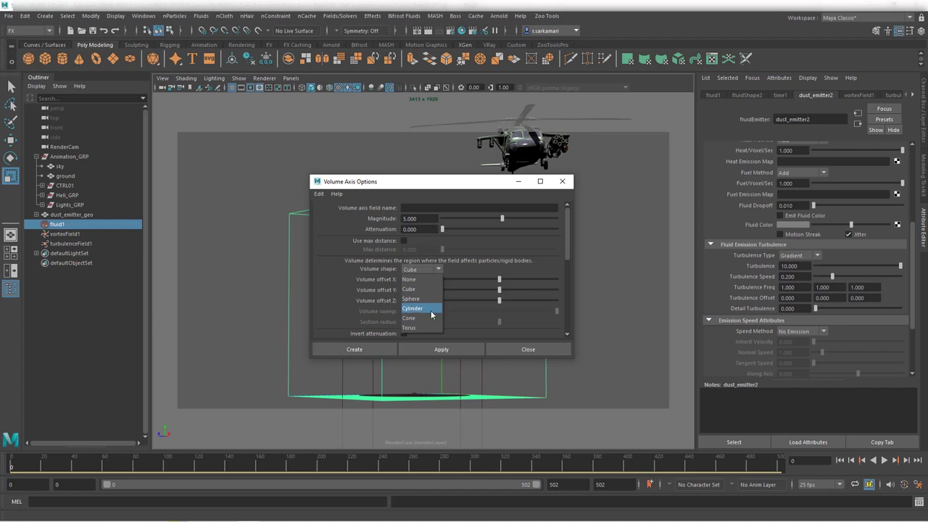
click(411, 310)
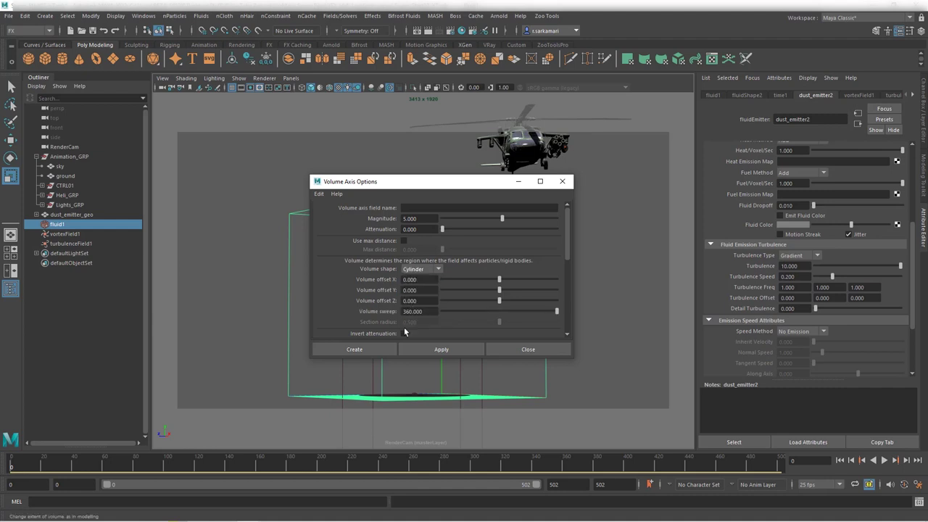
click(364, 349)
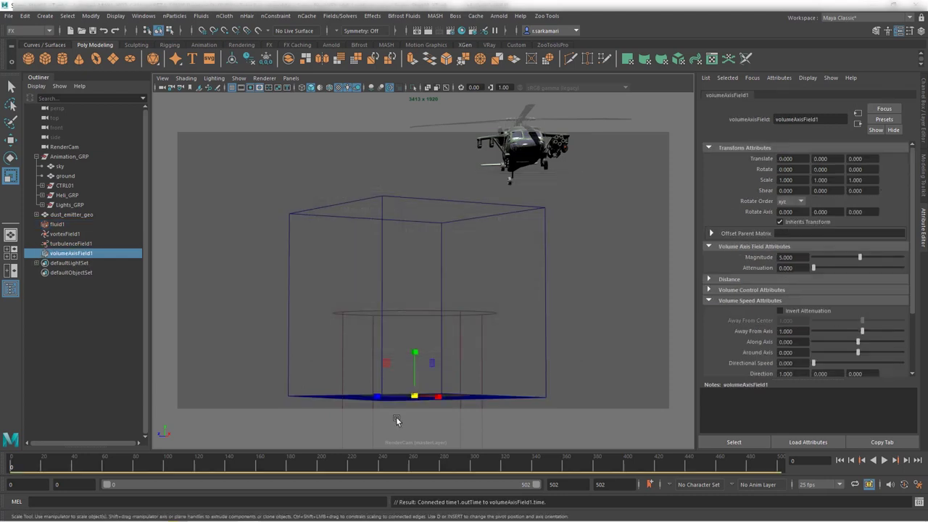
Scale the new field up, then set Scale X, Y and Z to 85 in the Channel Box
click(414, 396)
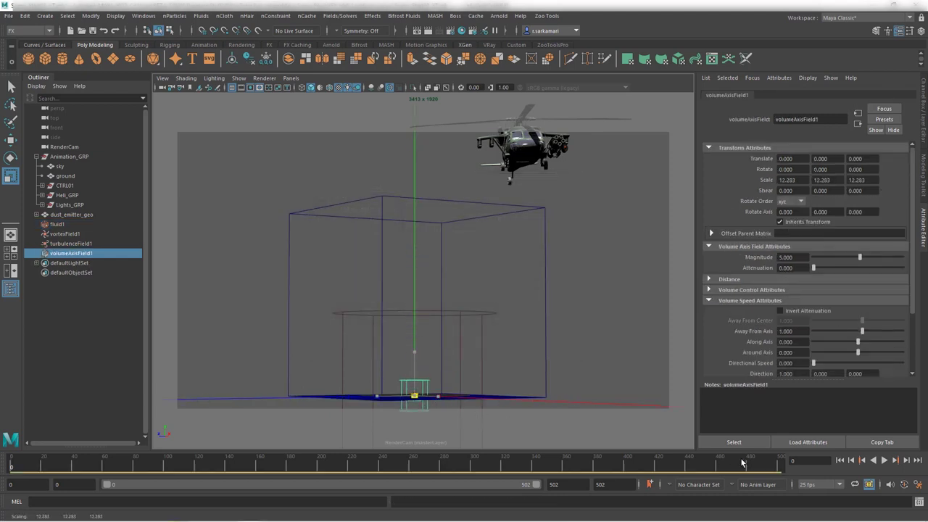
drag(414, 396, 640, 437)
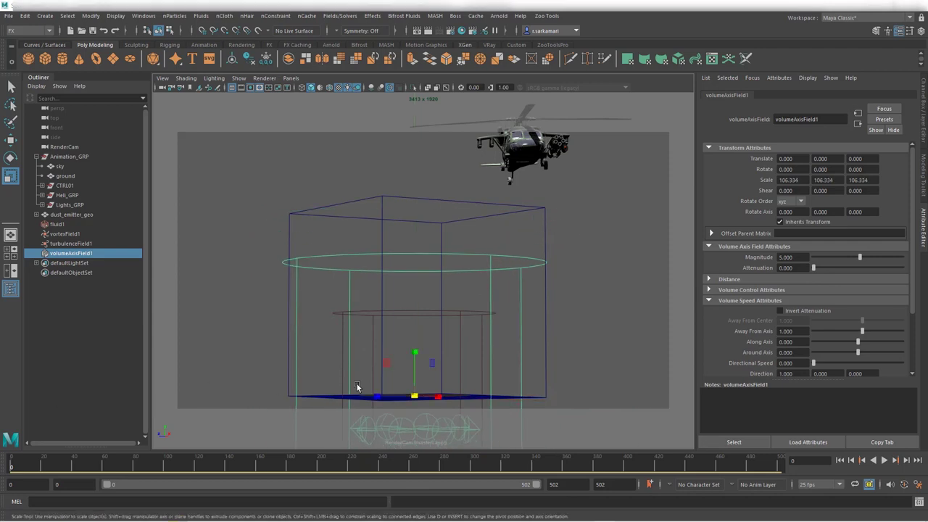
drag(414, 398, 366, 399)
click(924, 120)
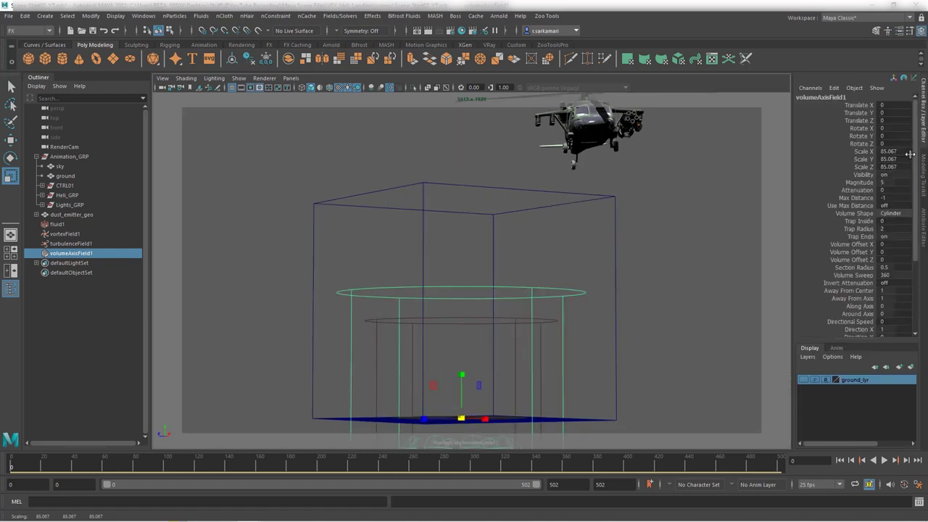
drag(899, 151, 900, 168)
text(85)
key(Return)
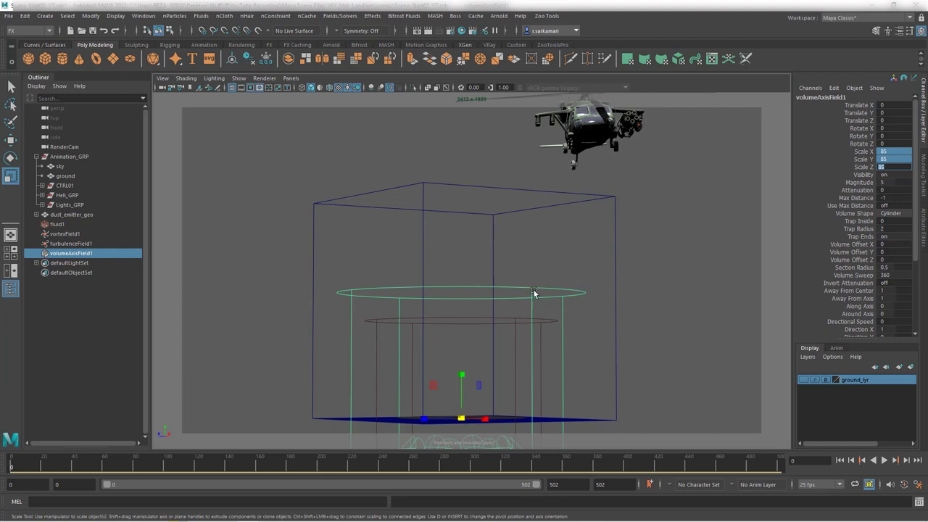
Set turbulenceField1's Attenuation to 0.01
click(80, 245)
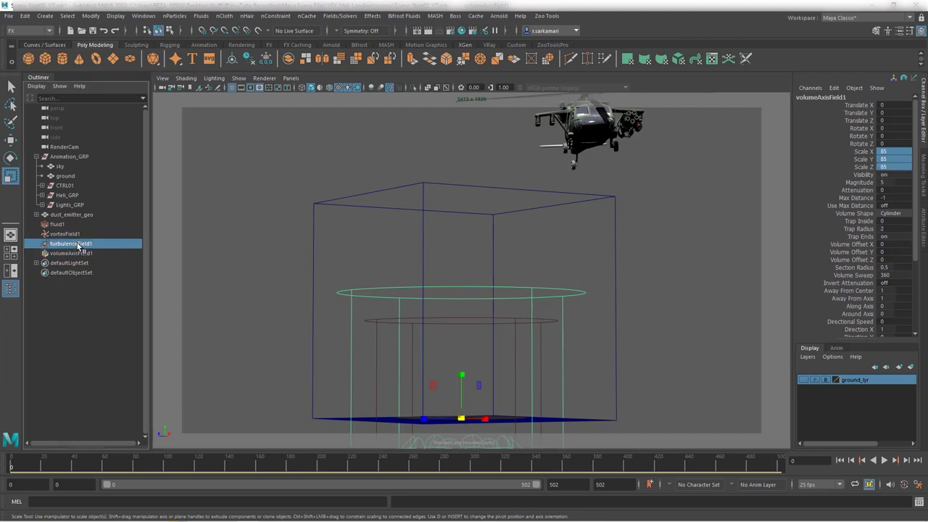
click(922, 239)
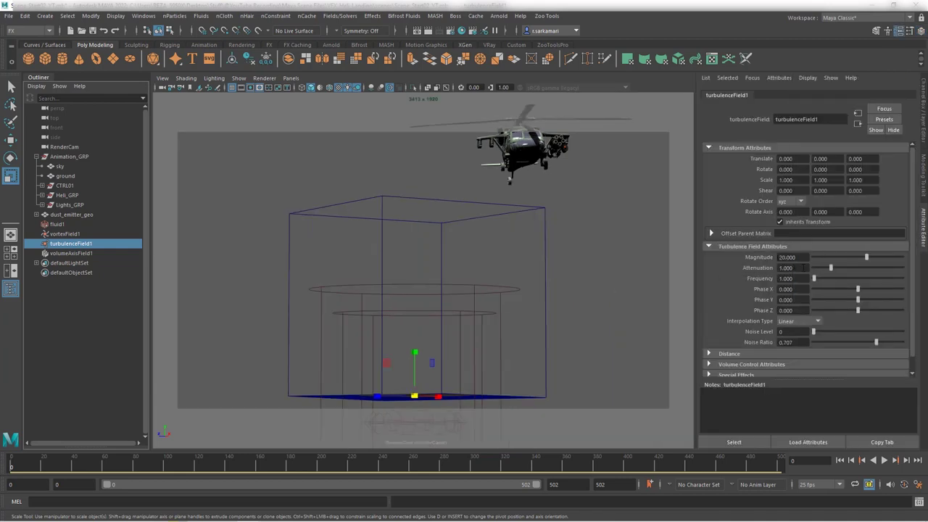
click(793, 268)
text(0.01)
key(Return)
Raise volumeAxisField1's Magnitude to 200
click(61, 253)
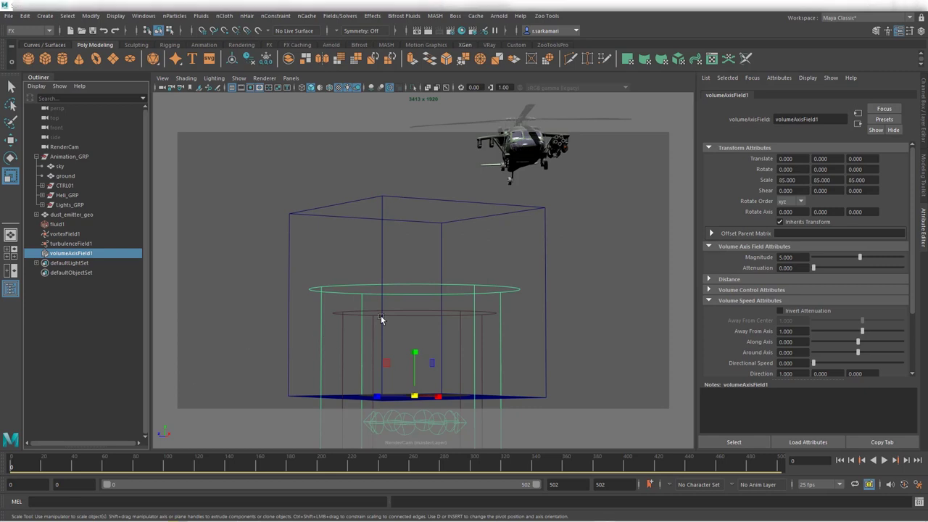
double_click(789, 257)
text(200)
key(Return)
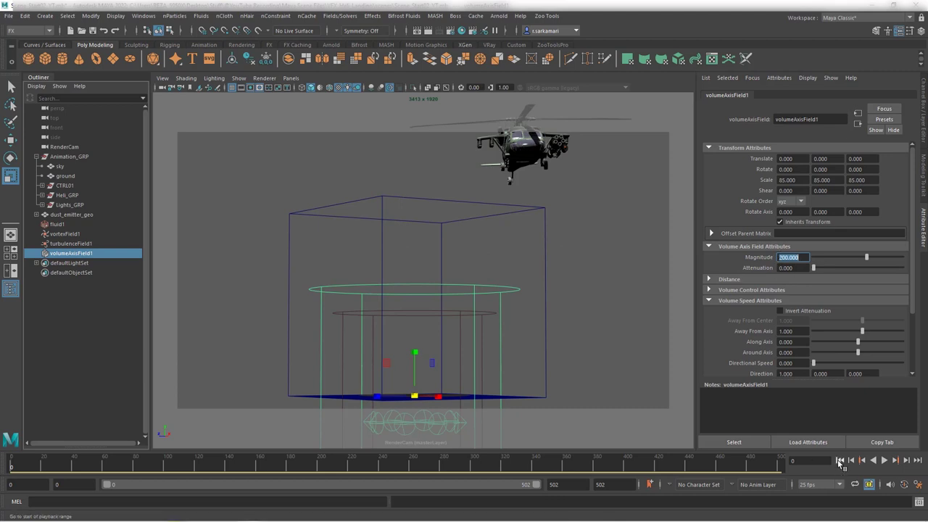
click(886, 460)
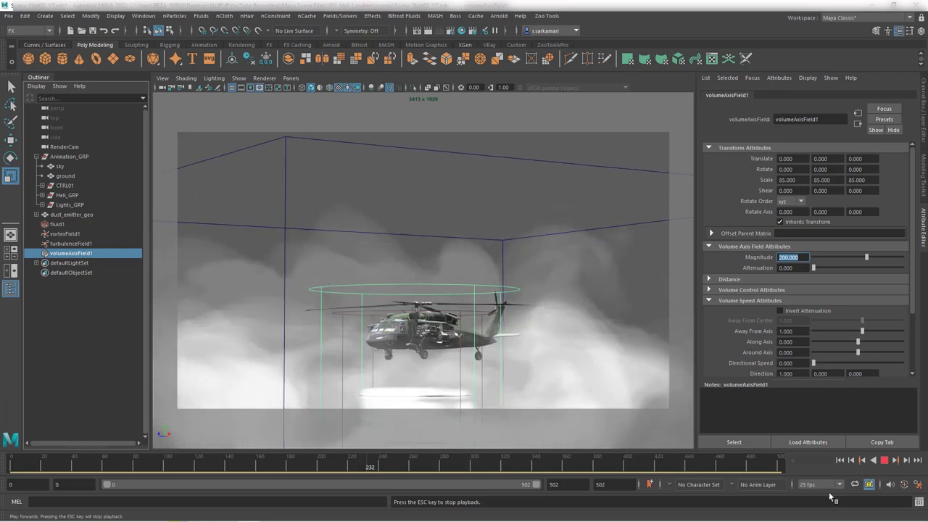
key(Escape)
Rewind, then set Magnitude 90 on vortexField1, 23 on turbulenceField1 and 100 on volumeAxisField1
click(840, 460)
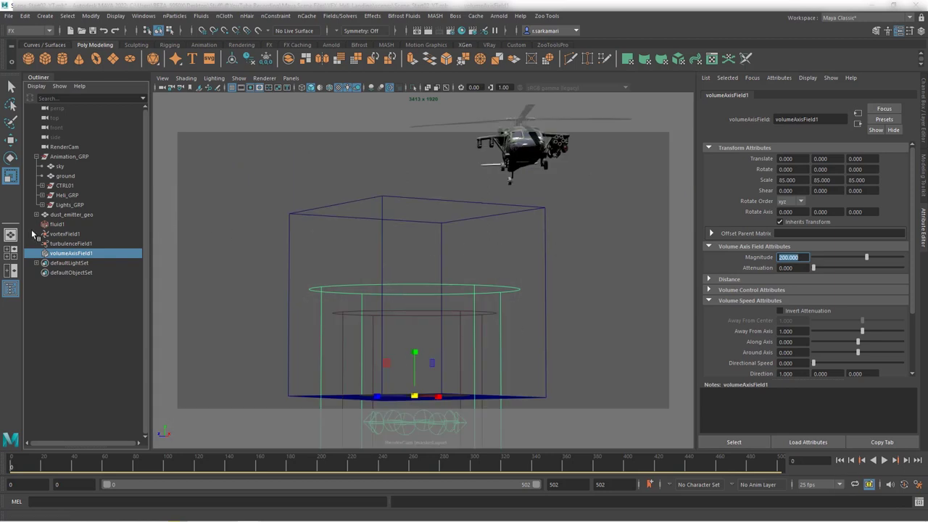
click(64, 234)
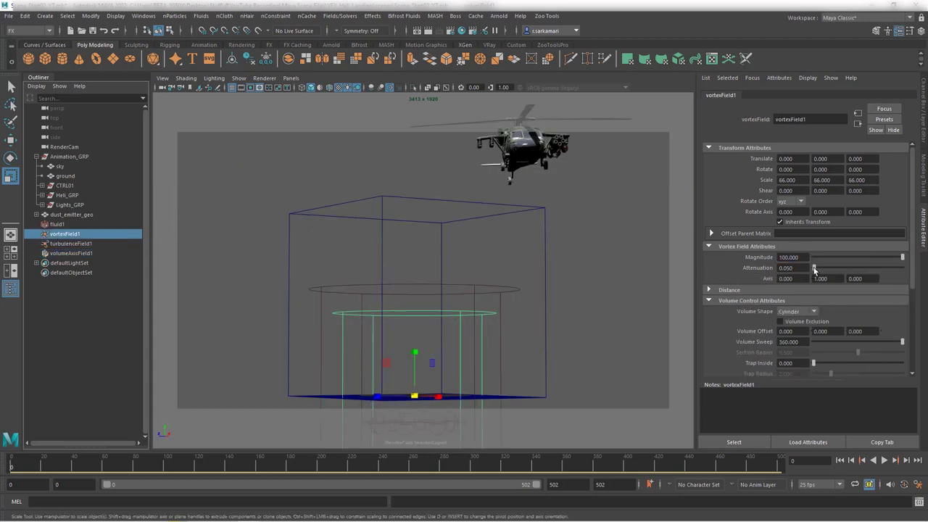
click(788, 257)
text(90)
key(Return)
click(70, 244)
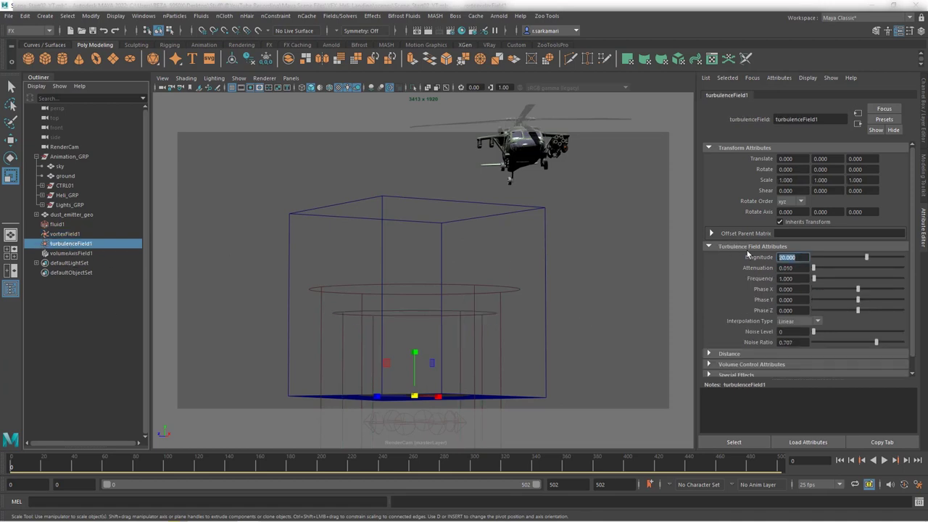
text(23)
key(Return)
click(71, 253)
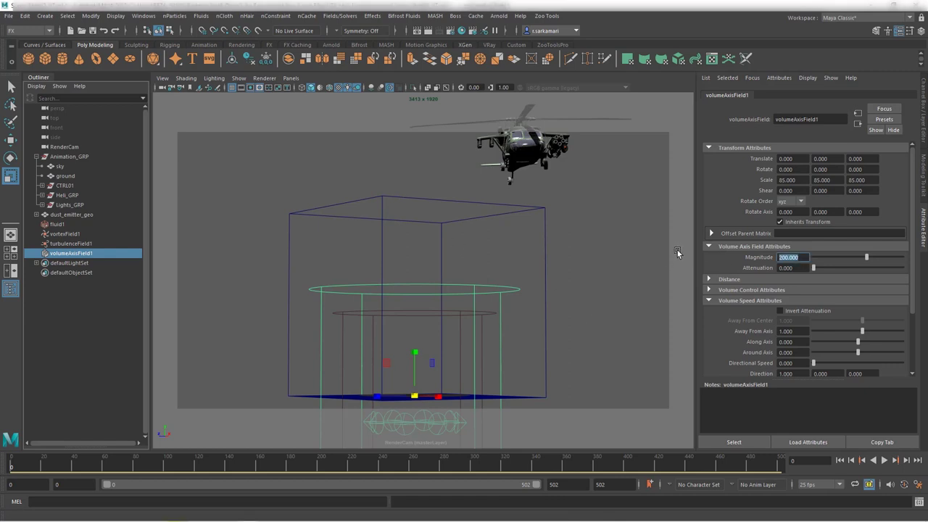
text(100)
key(Return)
Select fluid1, show its fluidShape2 attributes with Contents Method collapsed, and reselect the fluid box
click(61, 225)
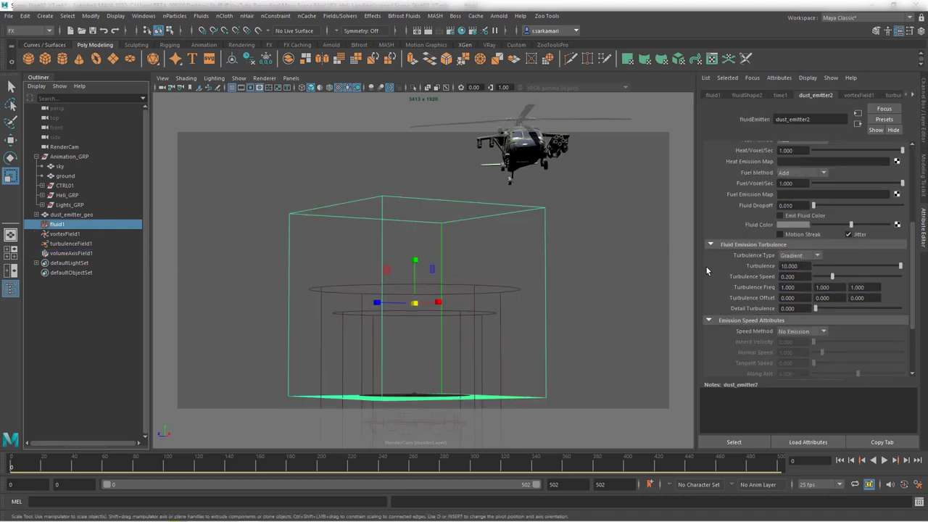
drag(915, 239, 915, 300)
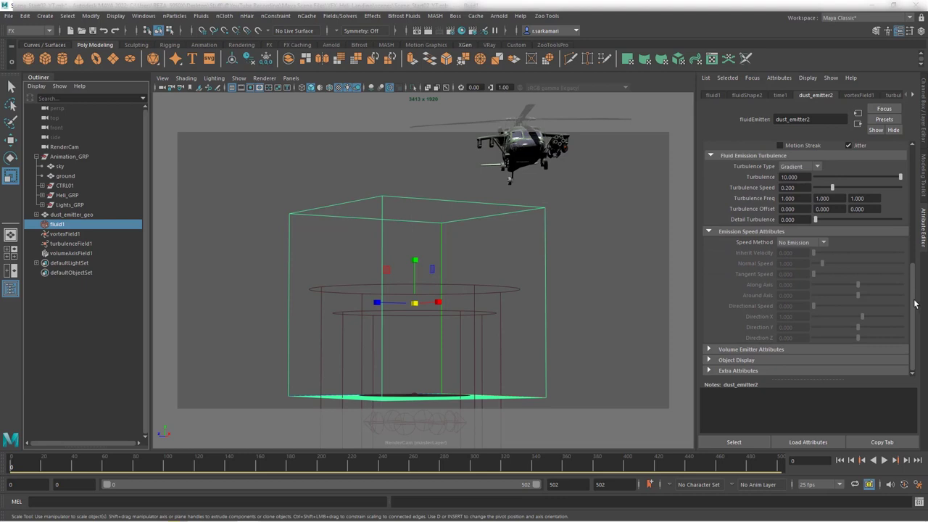
click(747, 94)
click(754, 244)
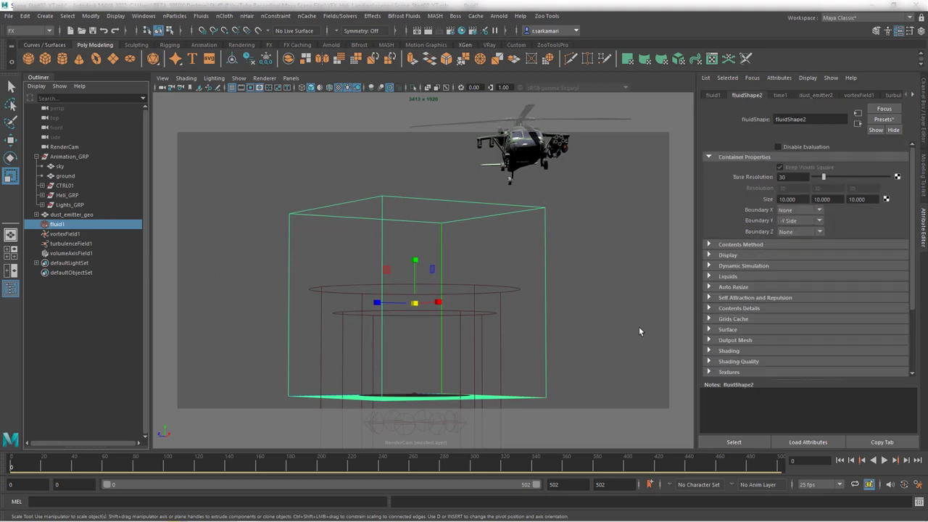
click(464, 291)
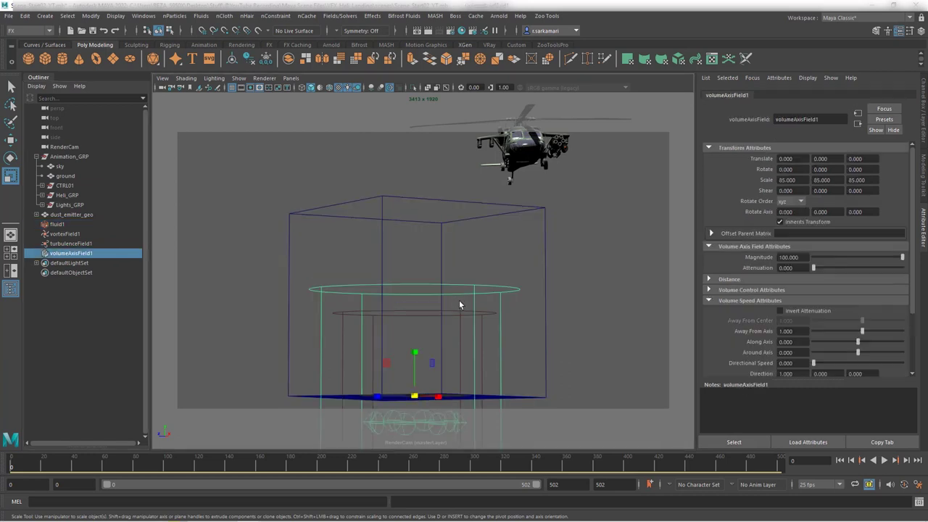
click(455, 316)
click(455, 313)
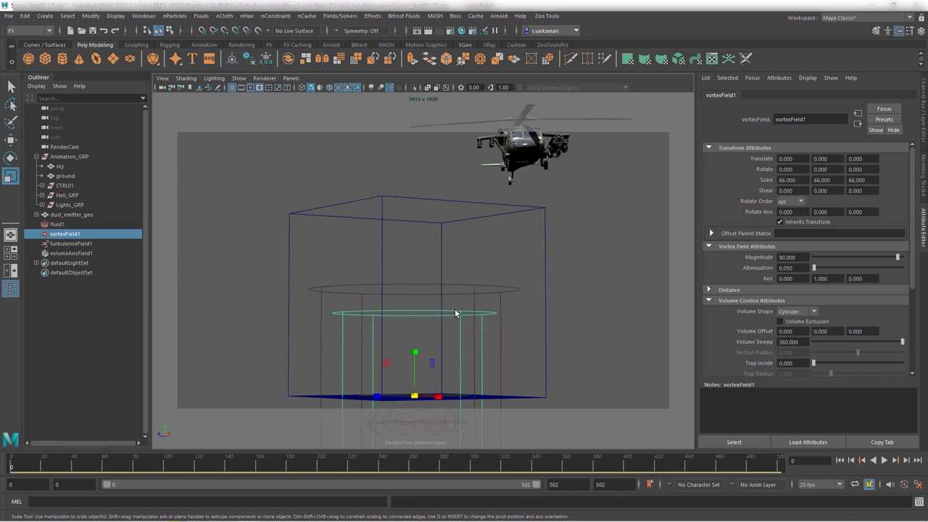
click(383, 246)
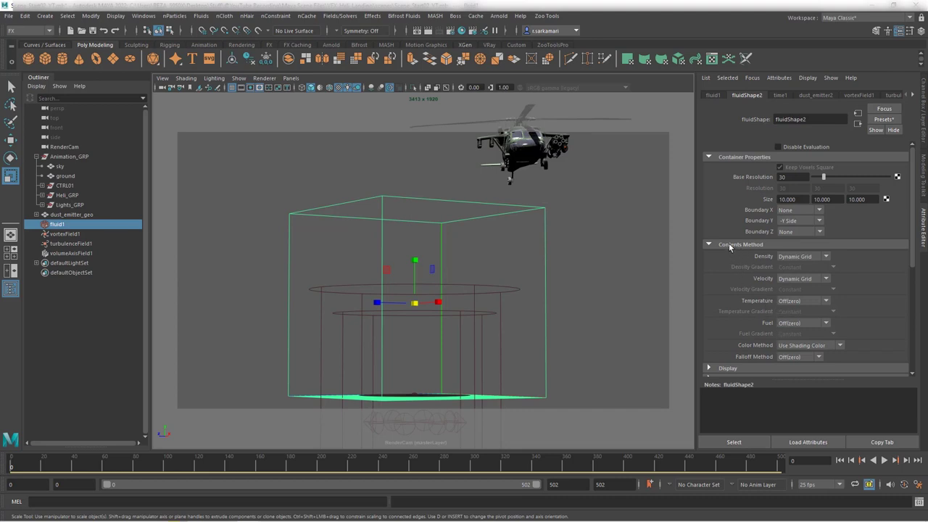
click(730, 246)
click(730, 267)
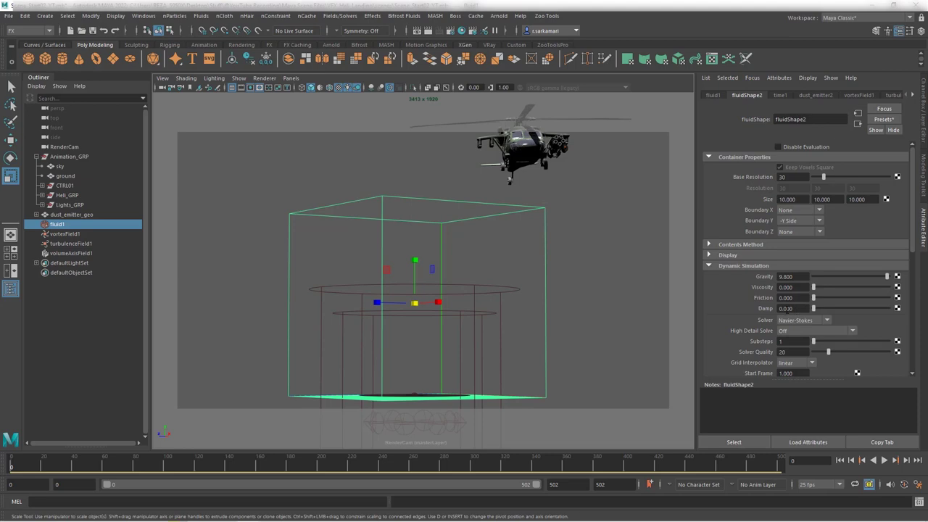
click(797, 309)
text(0.001)
key(Return)
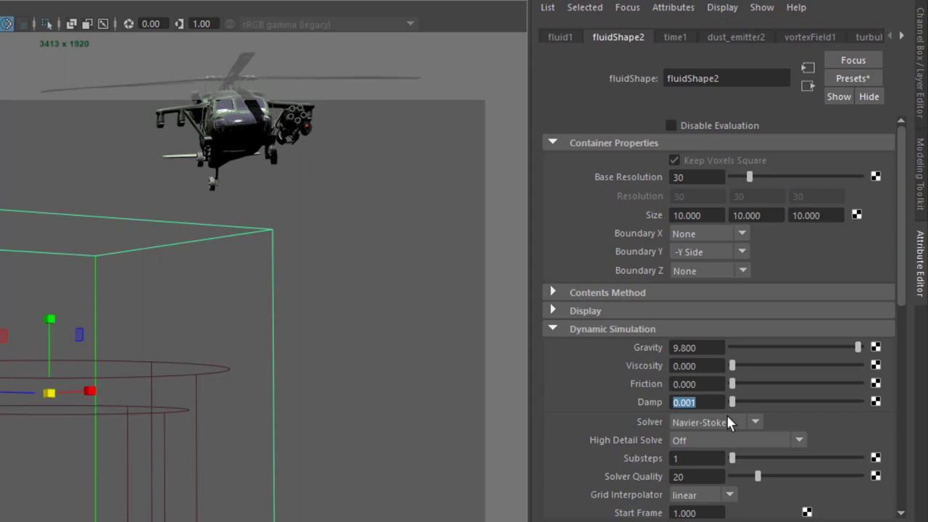
click(750, 440)
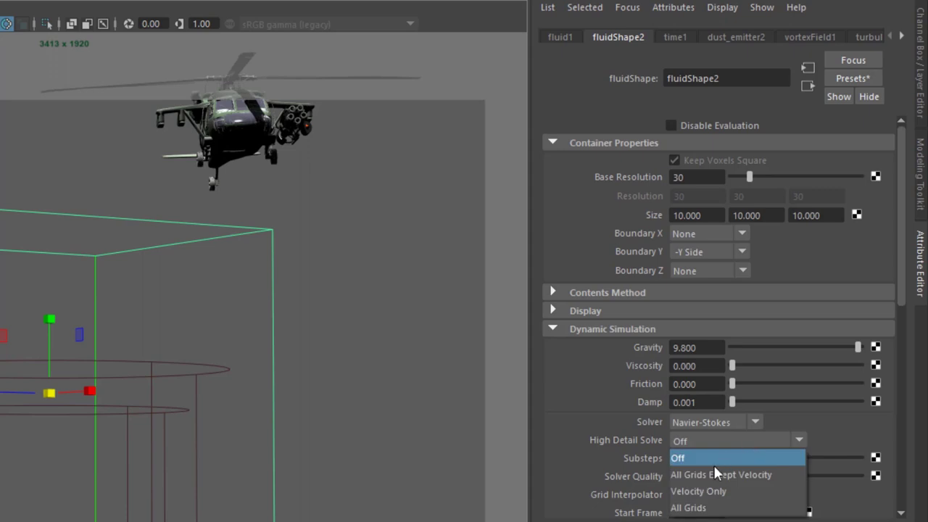
click(696, 507)
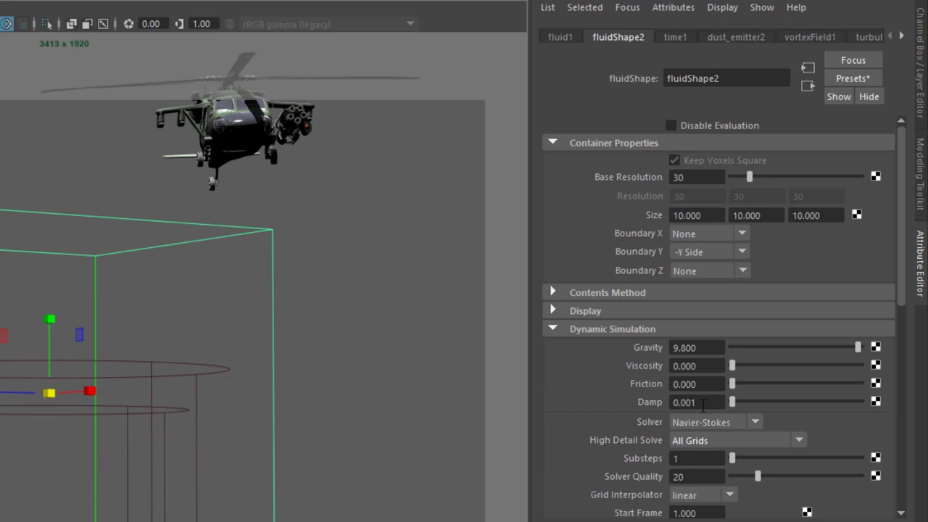
scroll(725, 409, down, 5)
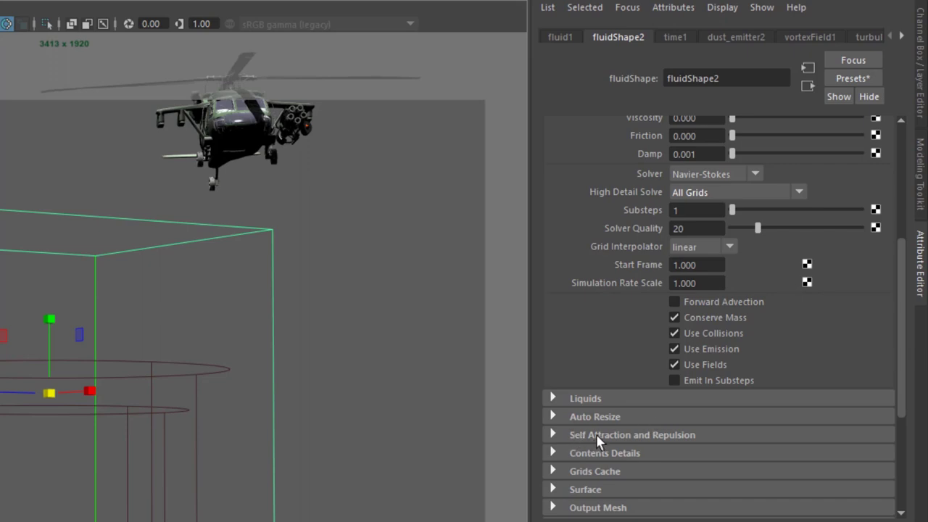
Expand the fluid's Contents Details and Density settings, check the field settings, then reselect the fluid
click(599, 453)
scroll(661, 495, down, 3)
scroll(662, 495, down, 4)
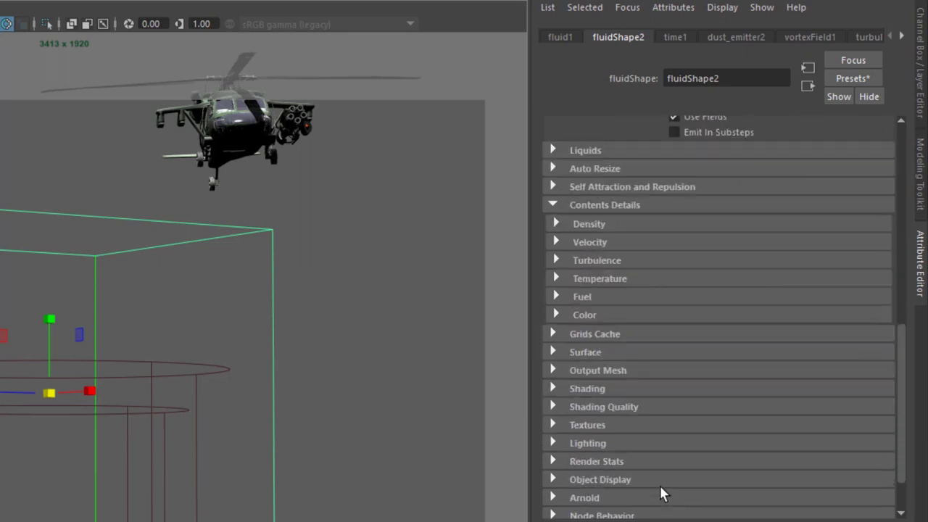
click(588, 225)
click(706, 244)
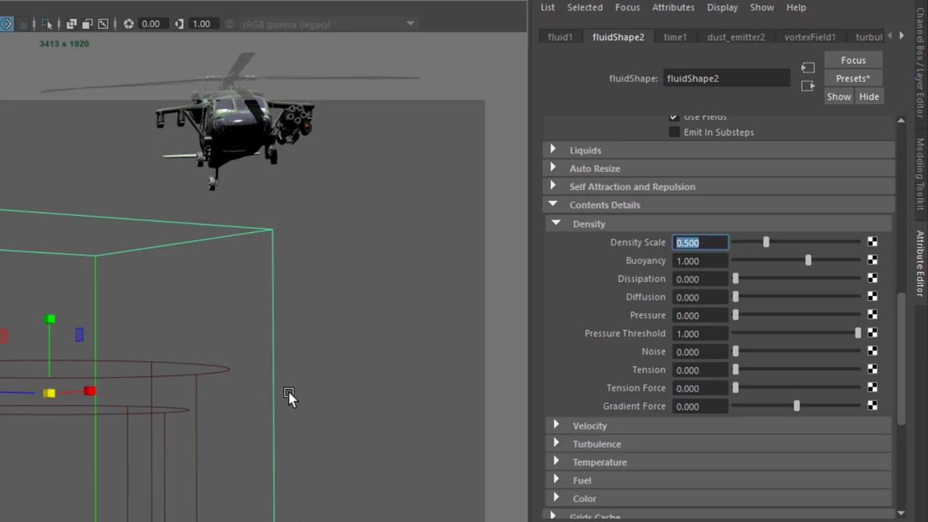
click(159, 360)
click(166, 494)
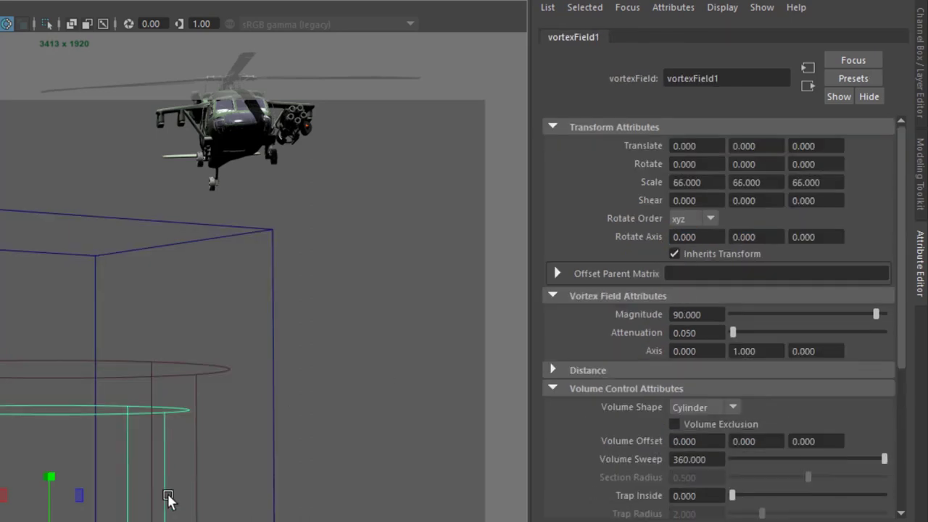
click(221, 434)
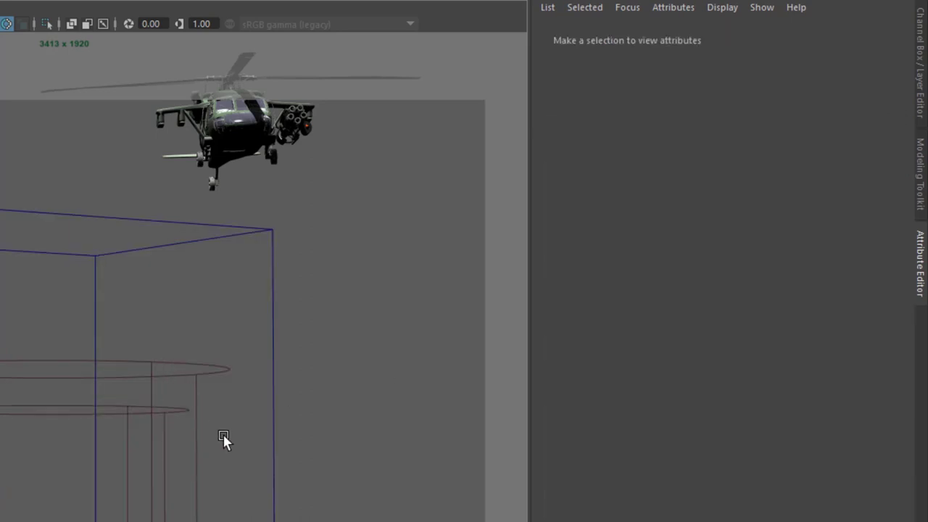
click(182, 360)
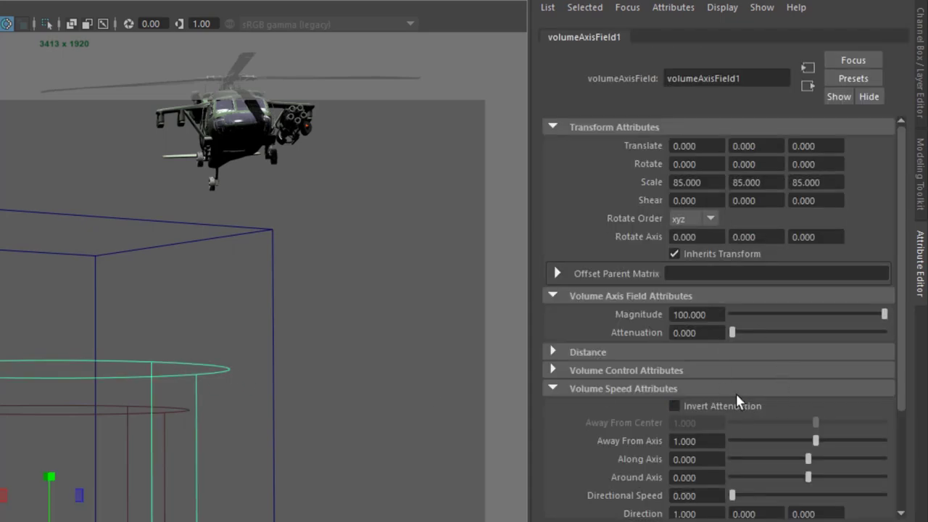
click(273, 307)
Set the dust fluid's velocity Swirl to 1.3 and Noise to 0.001
scroll(638, 363, down, 5)
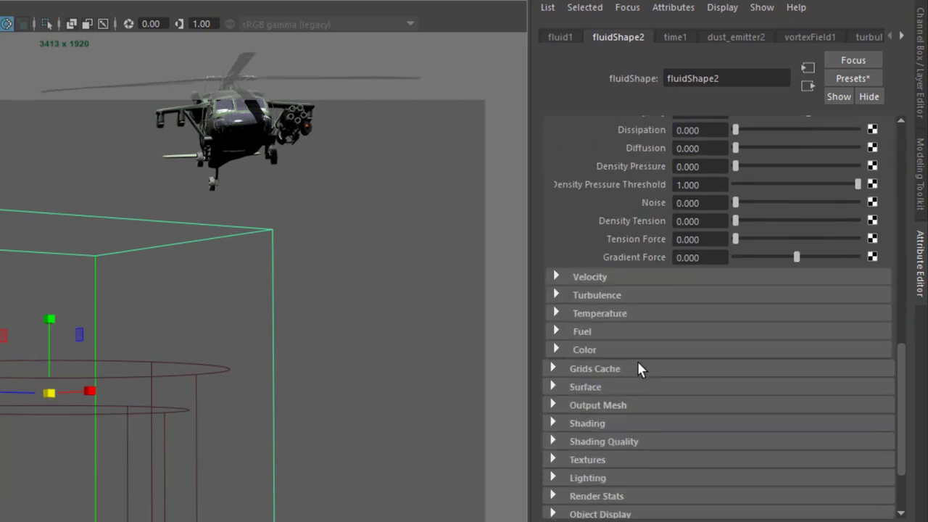
click(614, 277)
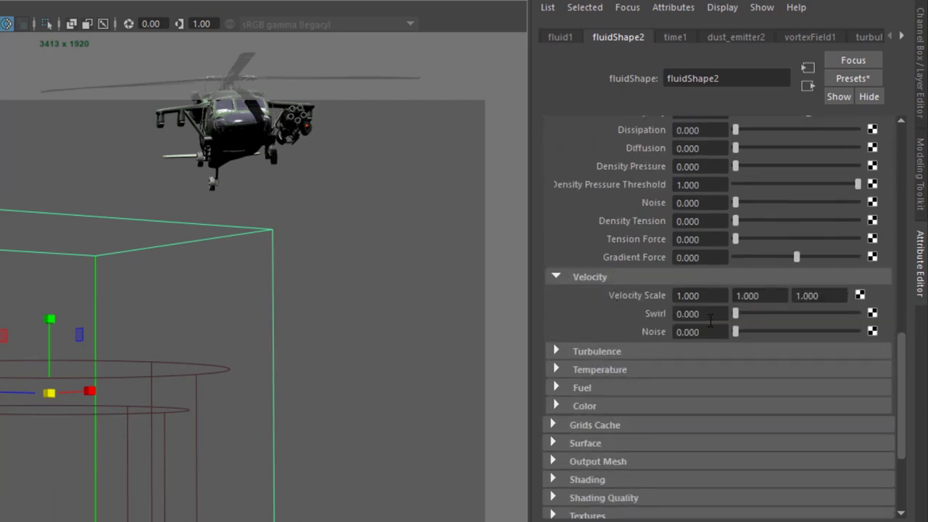
mouse_move(544, 314)
mouse_down()
mouse_move(603, 309)
mouse_move(601, 296)
mouse_move(603, 334)
mouse_up()
click(712, 316)
text(1.3)
key(Return)
drag(693, 332, 747, 337)
text(1)
key(Return)
click(604, 352)
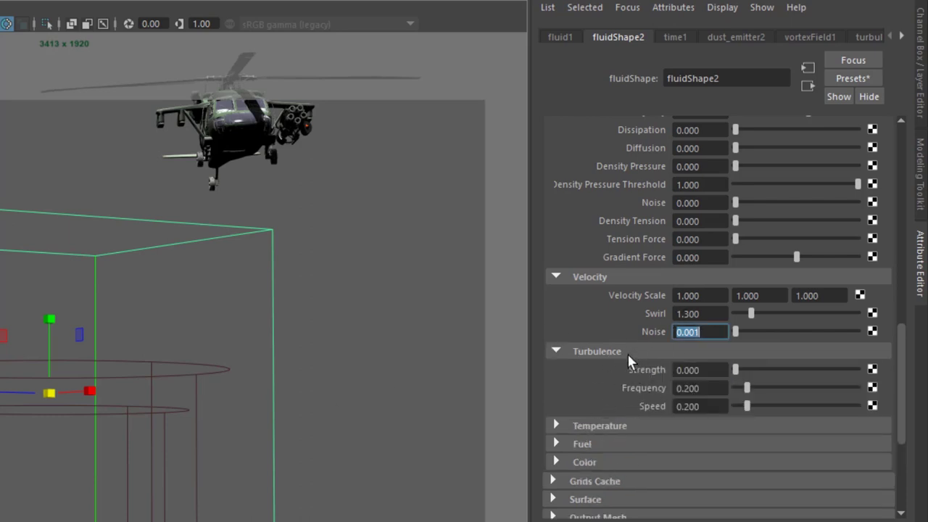
click(627, 352)
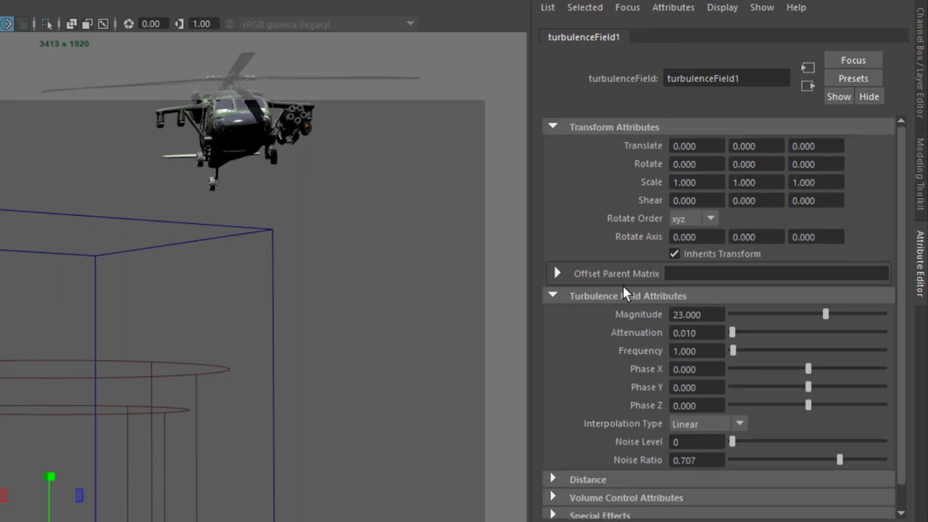
Reselect the fluid, expand Shading, and collapse Contents Details and Dynamic Simulation to reach the ramps
scroll(613, 283, down, 1)
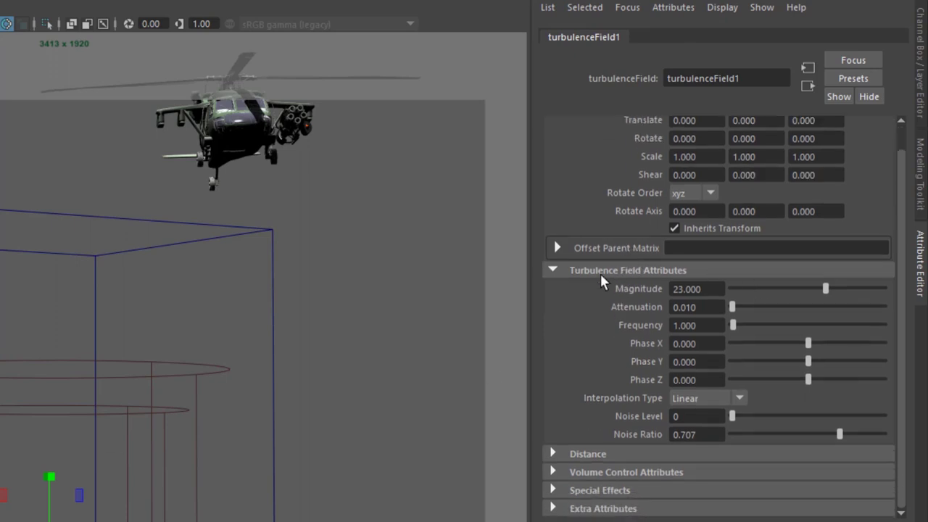
click(162, 222)
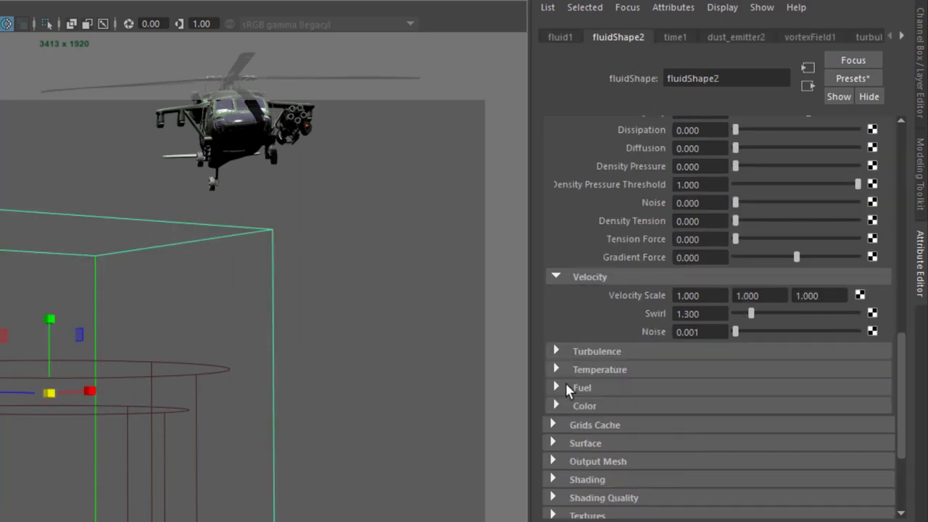
click(573, 439)
click(573, 439)
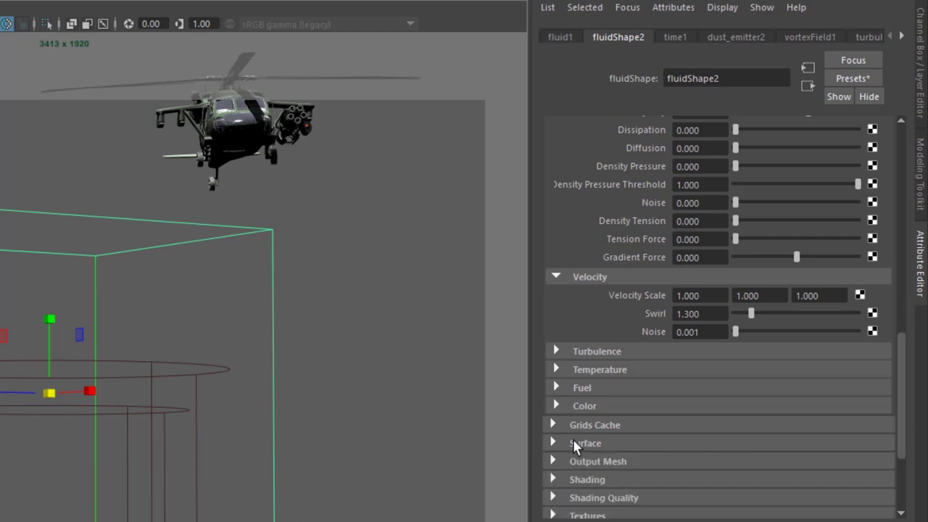
click(583, 480)
scroll(912, 294, down, 1)
scroll(865, 264, up, 8)
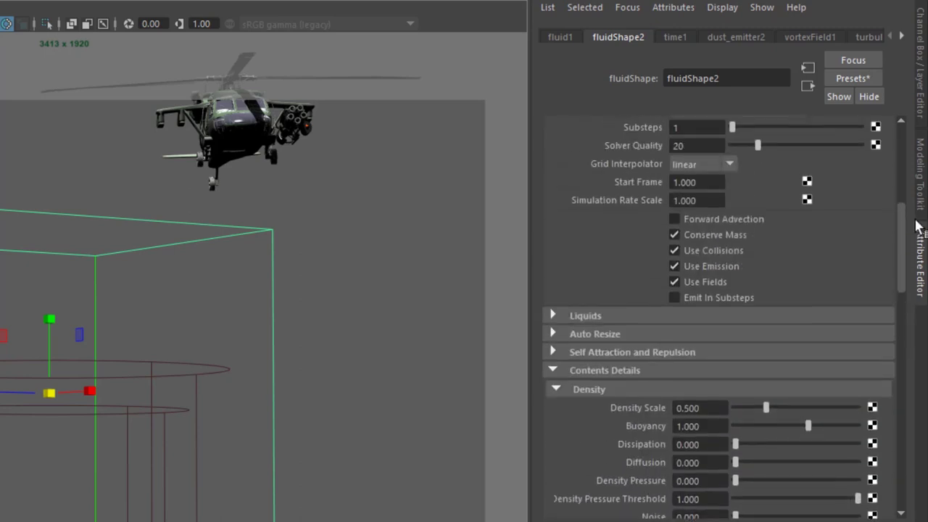
click(584, 370)
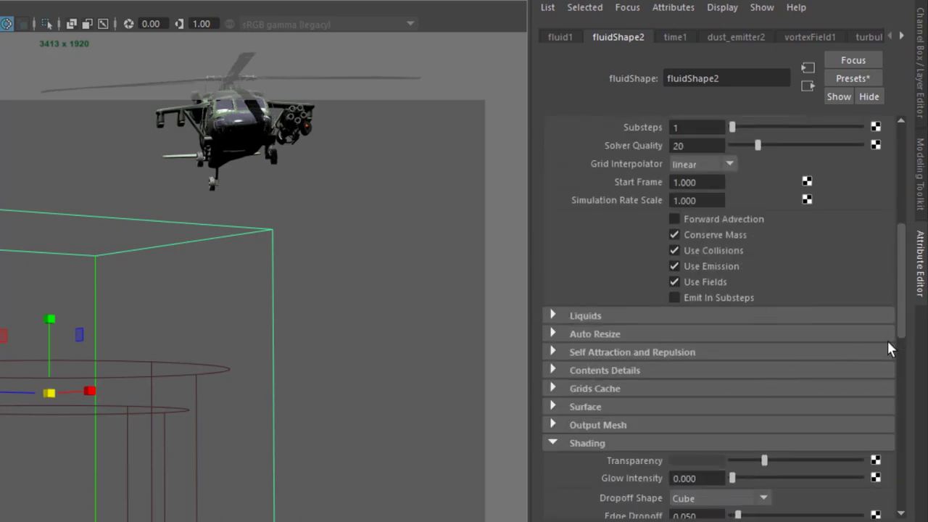
scroll(795, 227, up, 5)
click(680, 219)
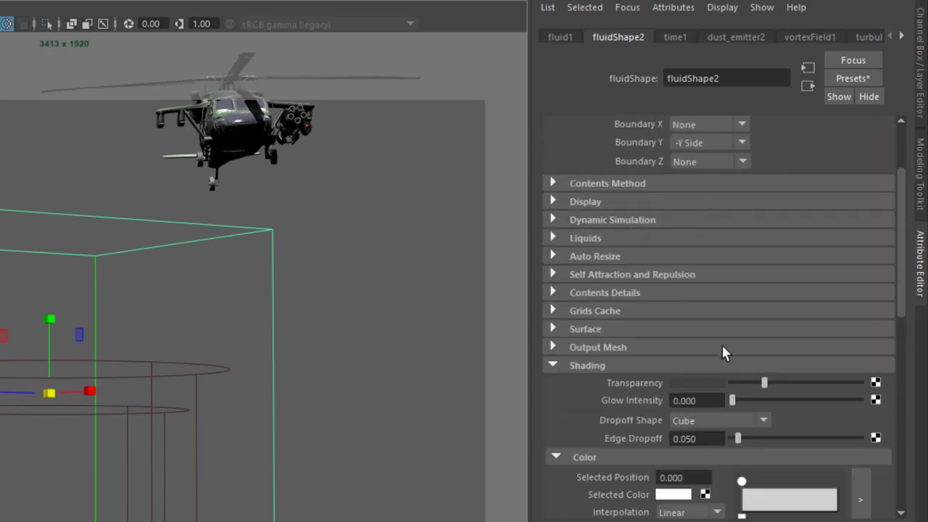
drag(903, 299, 904, 380)
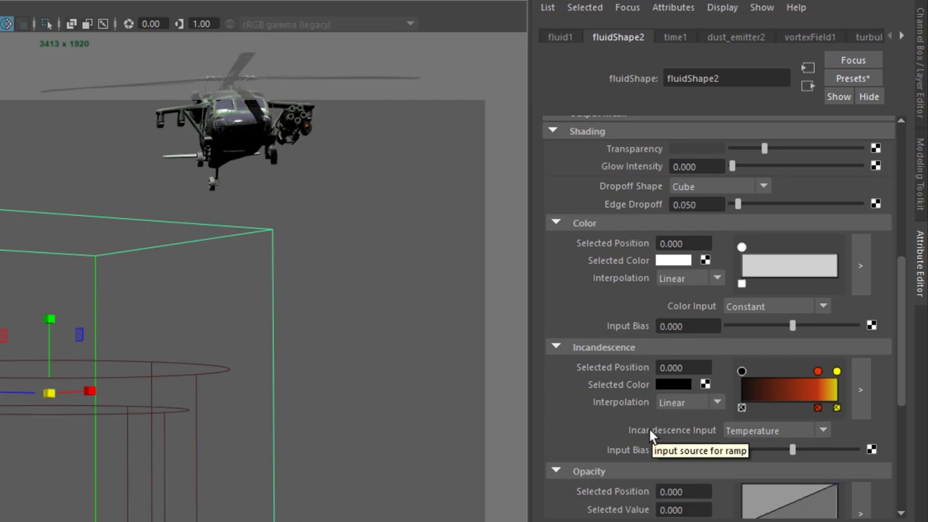
Turn on ground_lyr visibility in the Layer Editor, reselect fluid1 and switch to the Select Tool
click(919, 44)
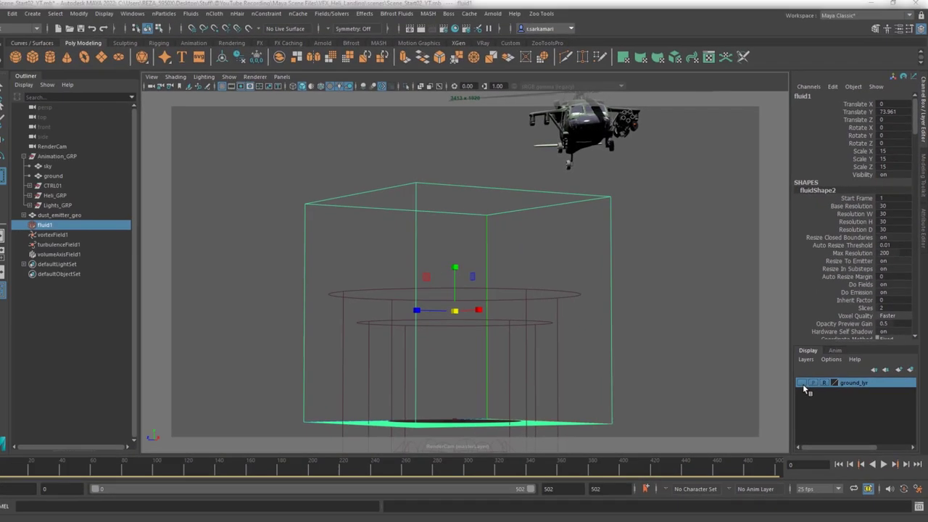
click(802, 383)
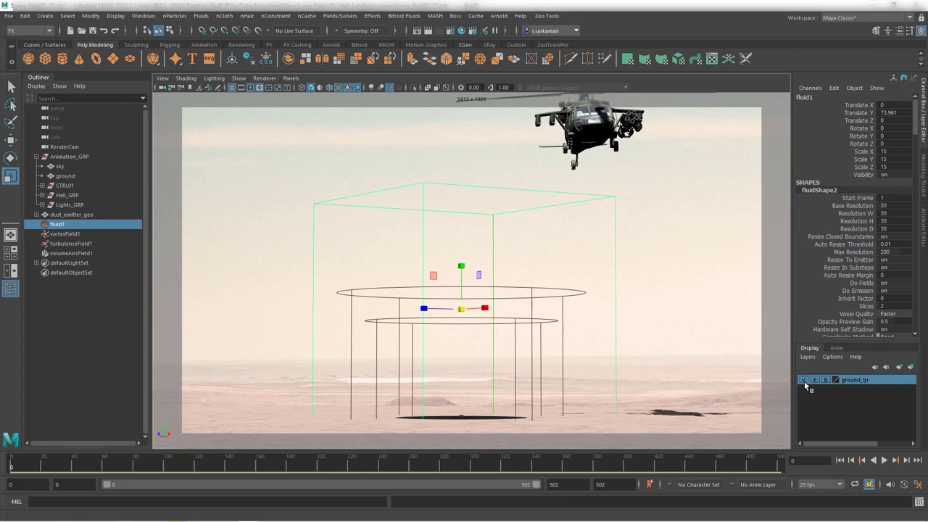
click(386, 308)
click(388, 292)
click(396, 337)
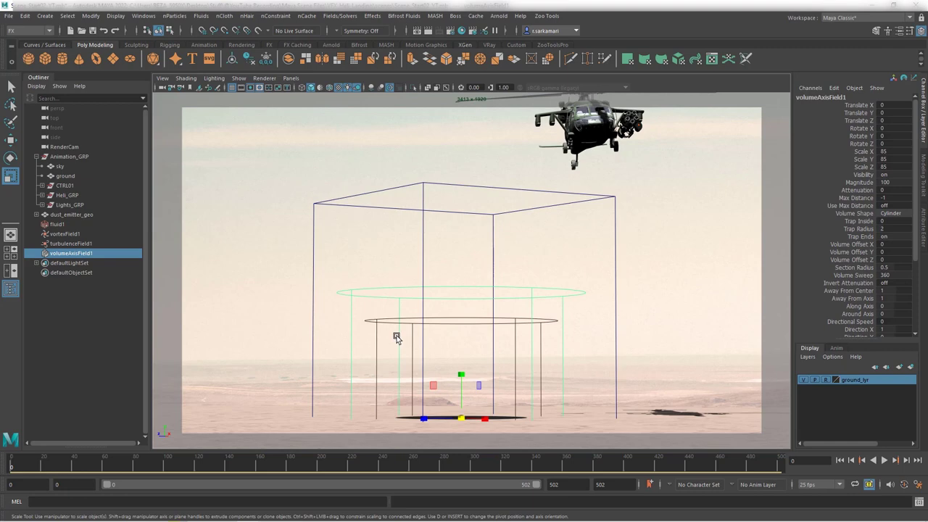
click(424, 270)
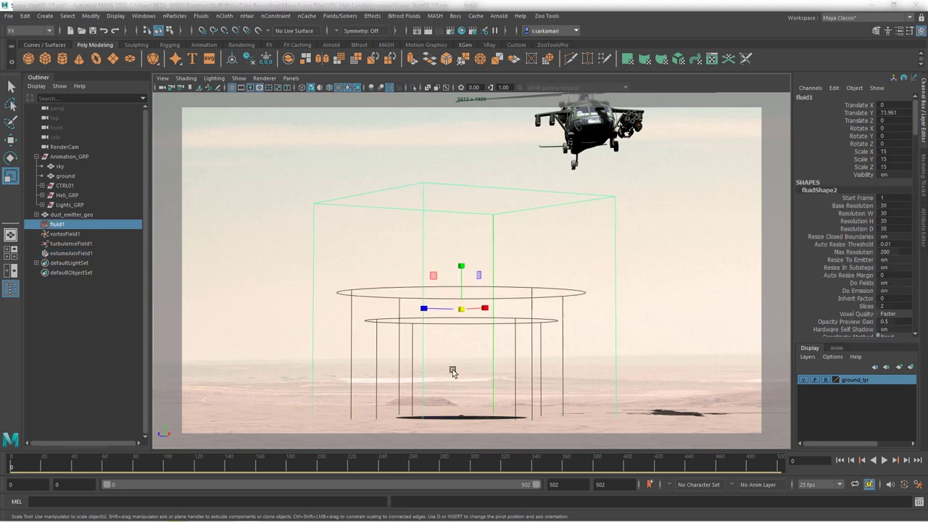
key(q)
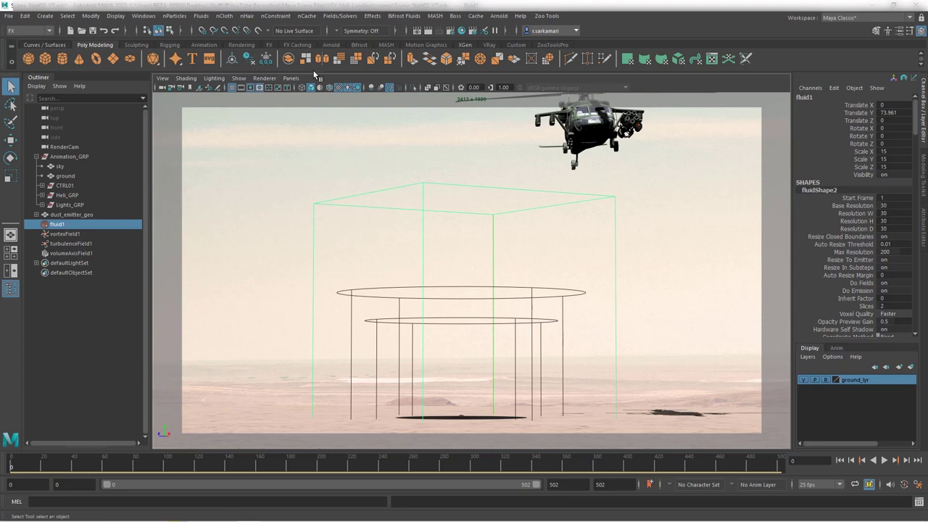
Create a Maya Fluid cache named fluidShape_dust01 to simulate the dust cloud
click(304, 16)
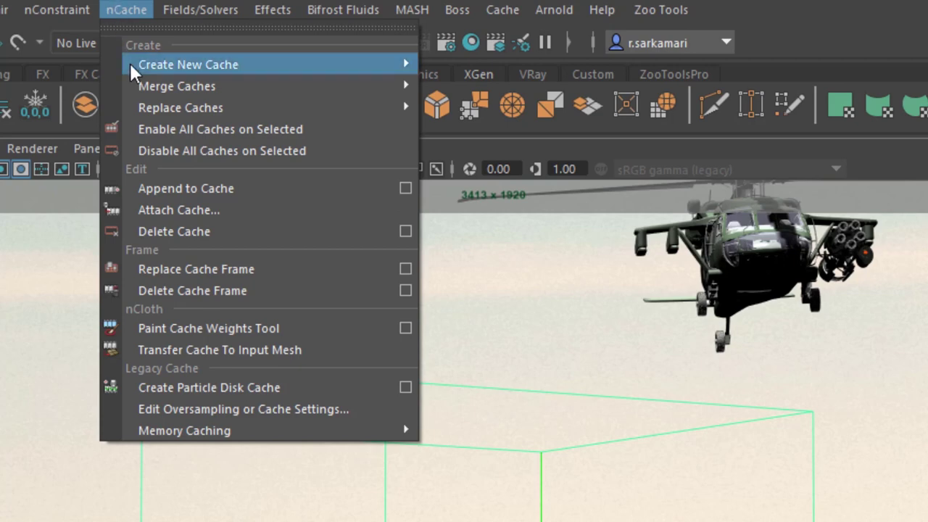
mouse_move(328, 67)
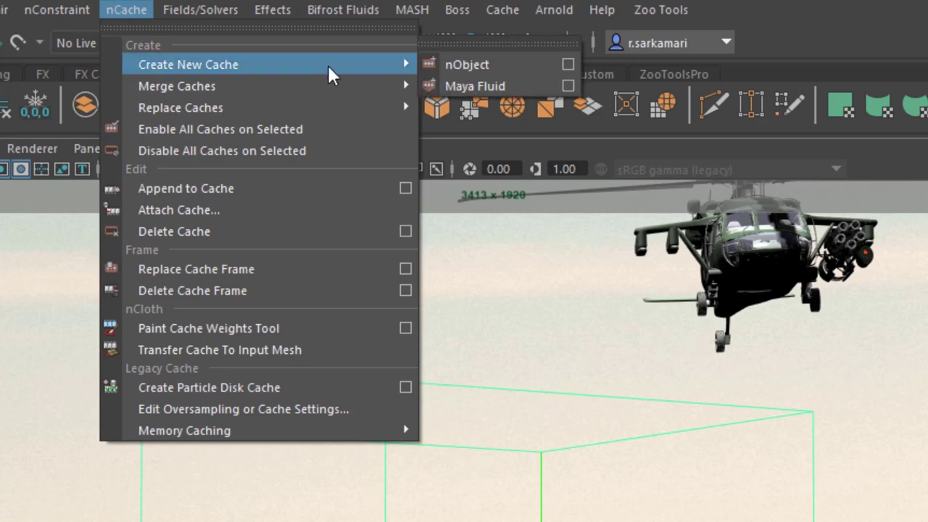
click(567, 85)
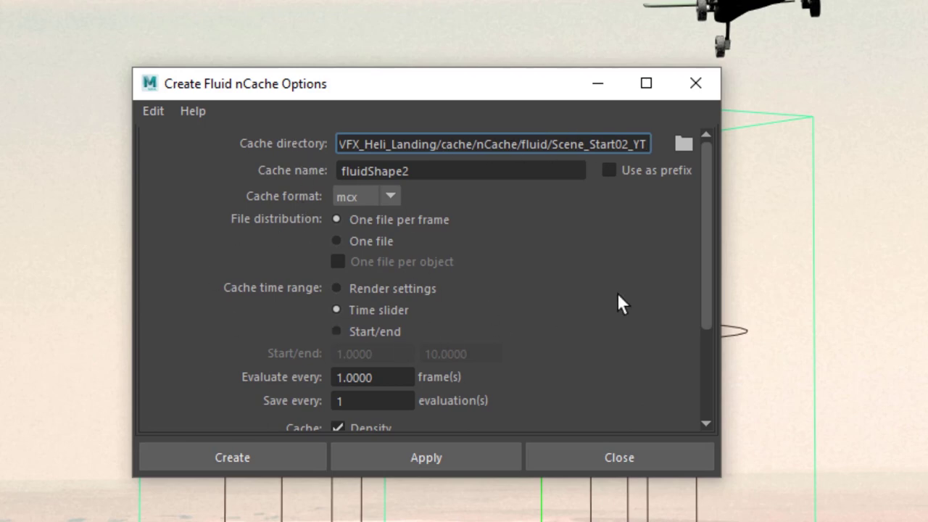
drag(708, 297, 731, 256)
double_click(338, 174)
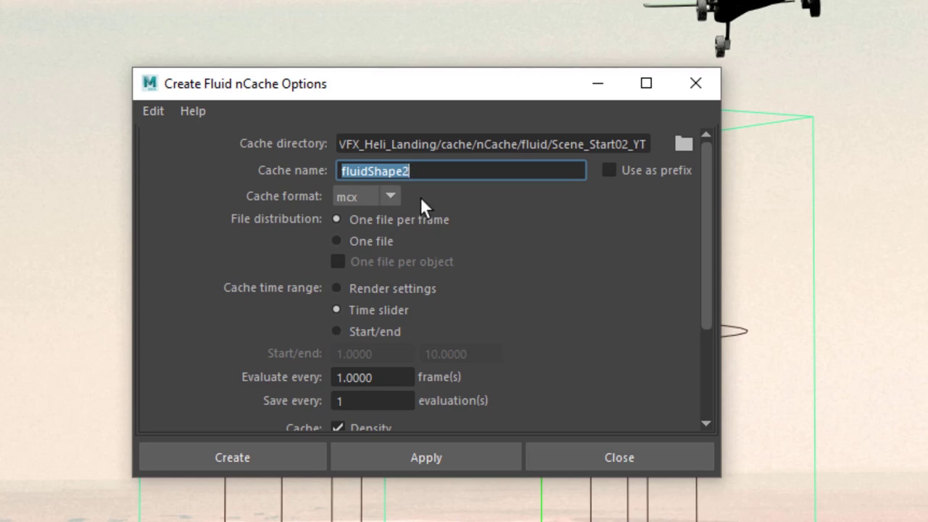
key(End)
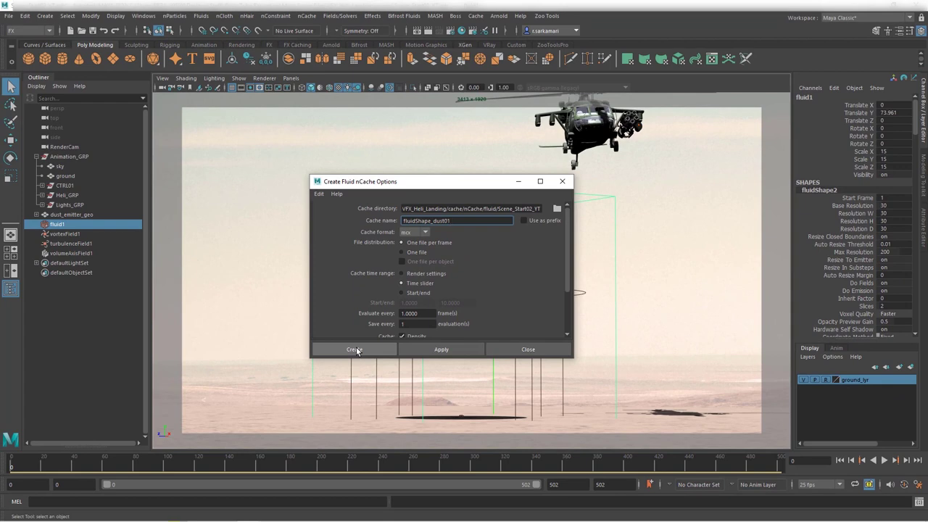
click(354, 349)
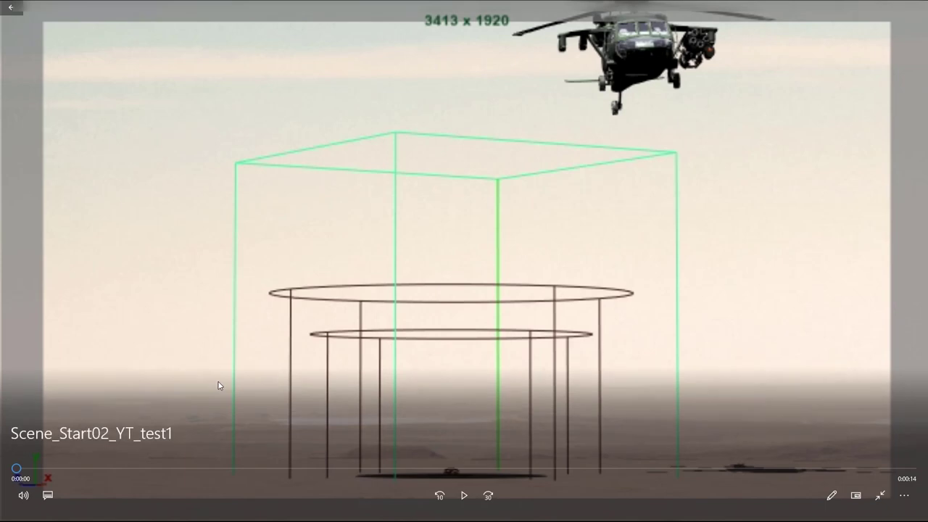
Play the Scene_Start02_YT_test1 preview and scrub back into the helicopter scene
click(464, 495)
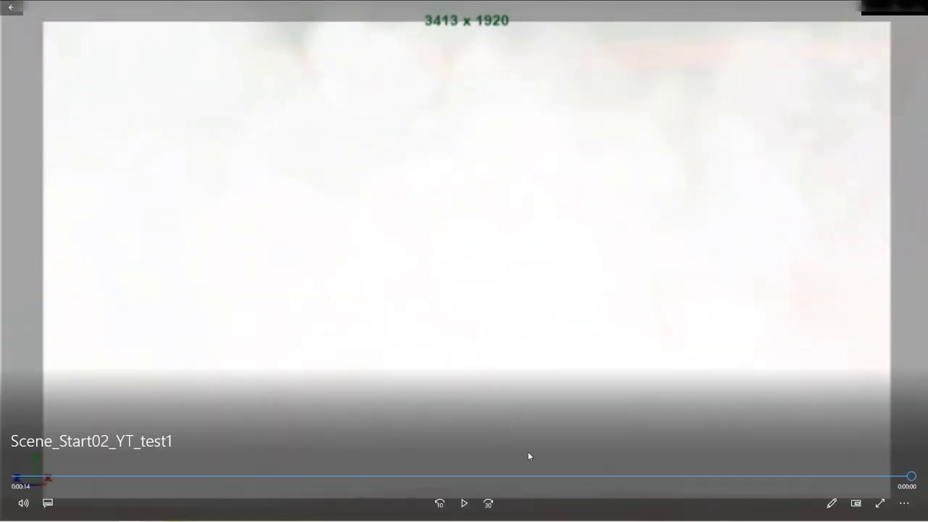
drag(526, 477, 705, 475)
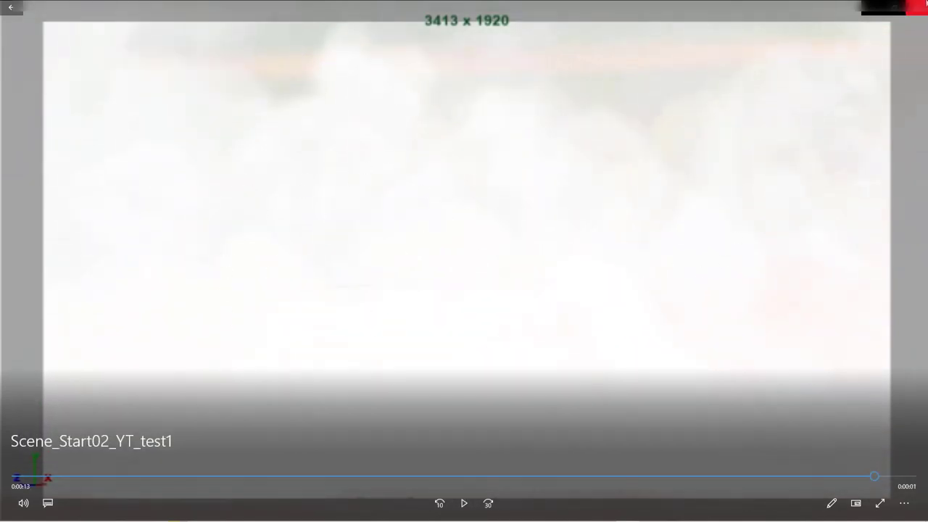
Set vortex magnitude 100, turbulence 25, volume axis 90 and emitter density 4.5
click(918, 7)
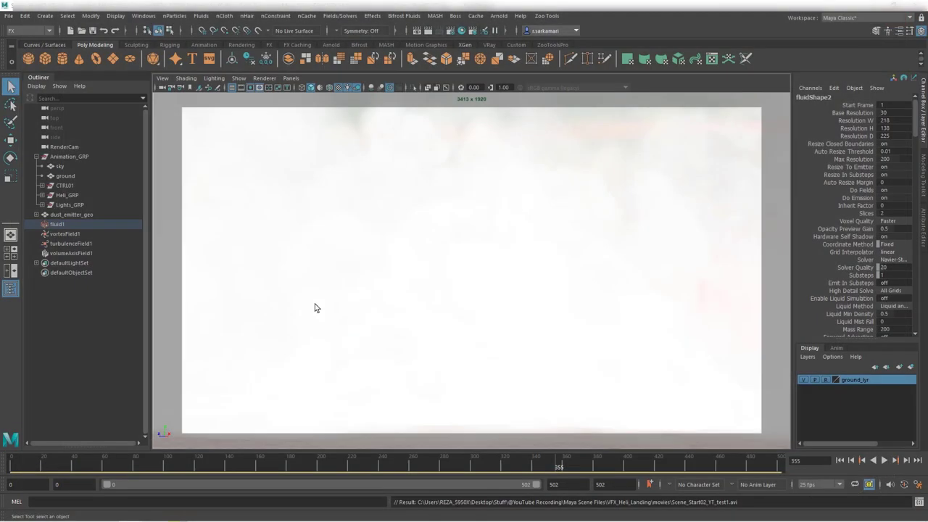
click(58, 234)
key(ctrl+a)
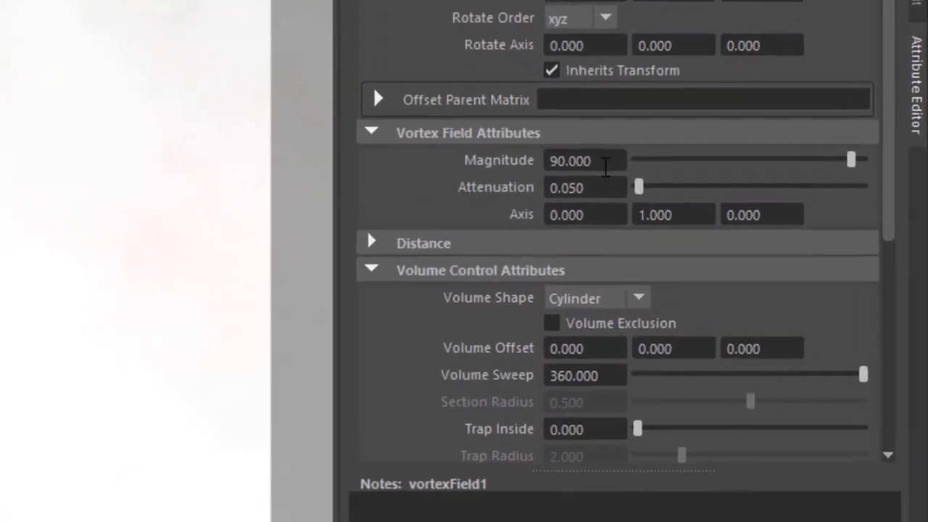
click(781, 253)
text(100)
key(Return)
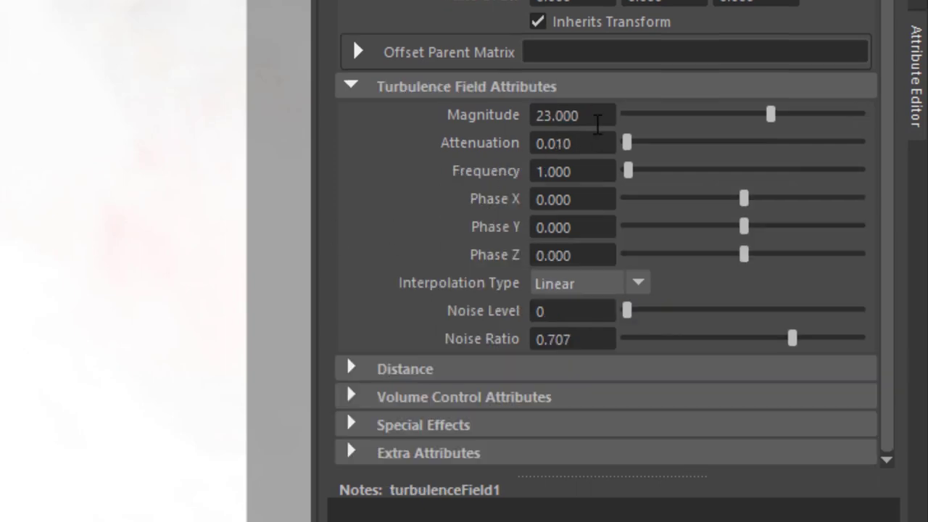
click(599, 118)
text(25)
key(Return)
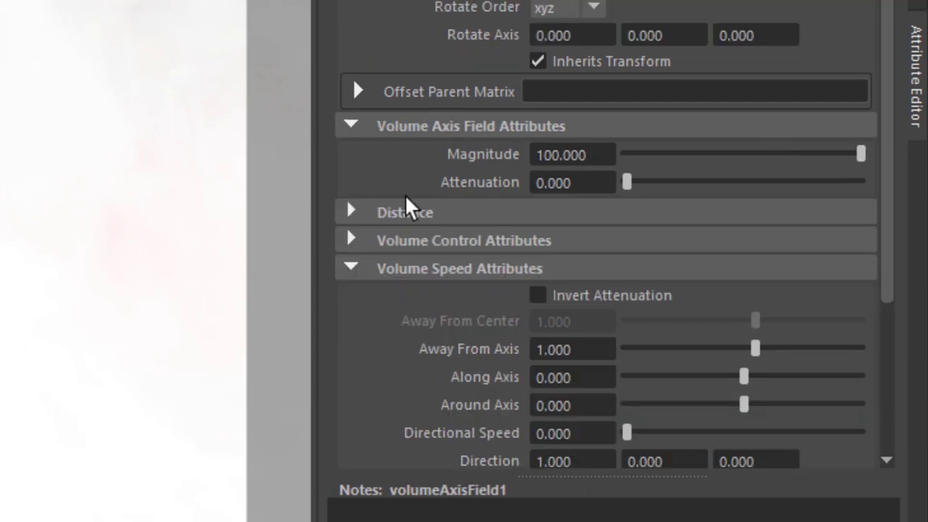
double_click(591, 154)
text(90)
key(Return)
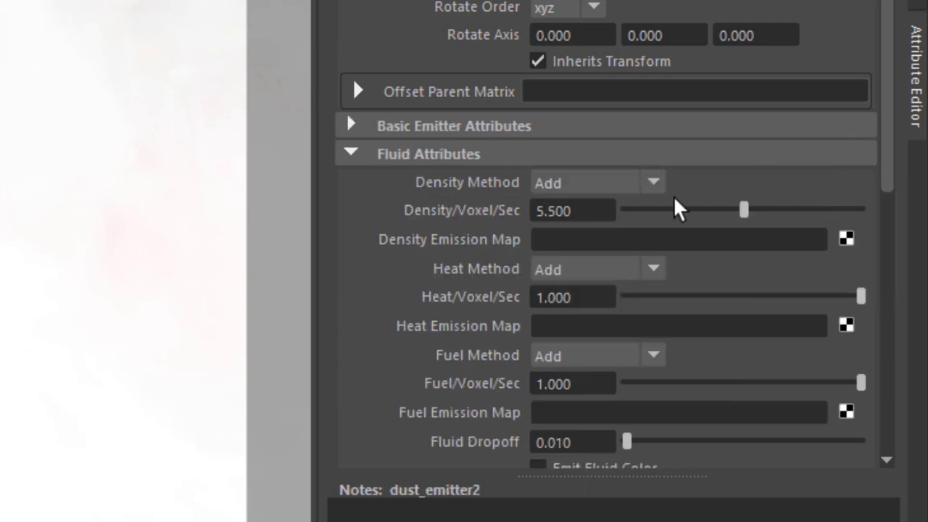
click(606, 210)
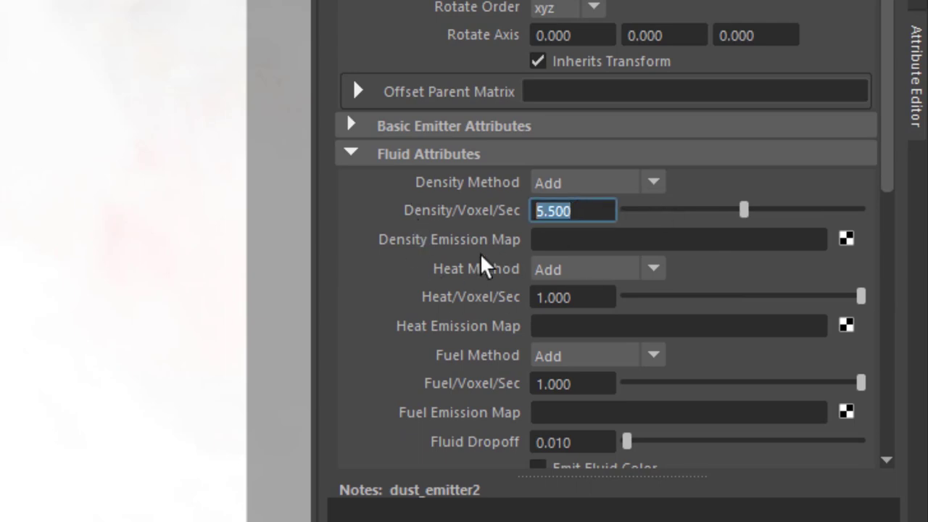
text(4.5)
key(Return)
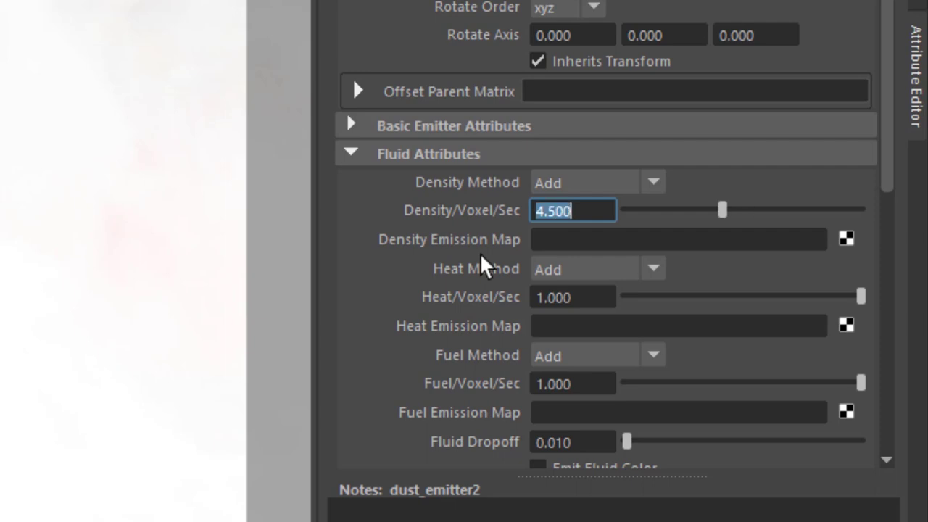
Change the emitter's emission-rate keys to 1.5, 0.75 and 0.1
click(446, 127)
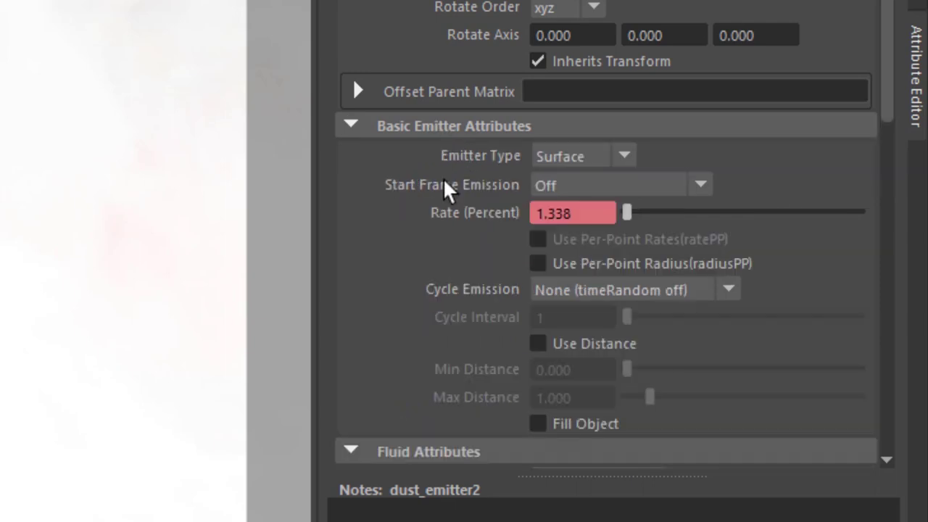
right_click(571, 217)
click(609, 234)
scroll(551, 290, up, 5)
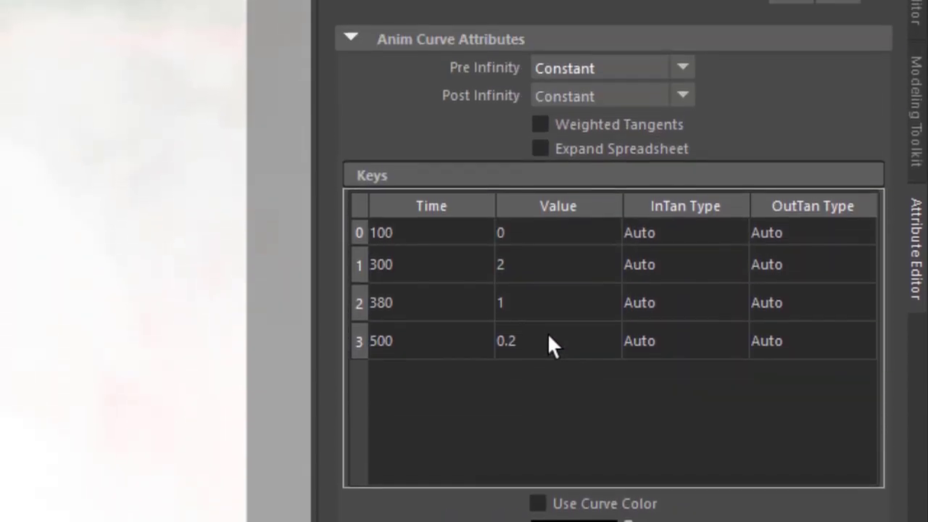
double_click(517, 267)
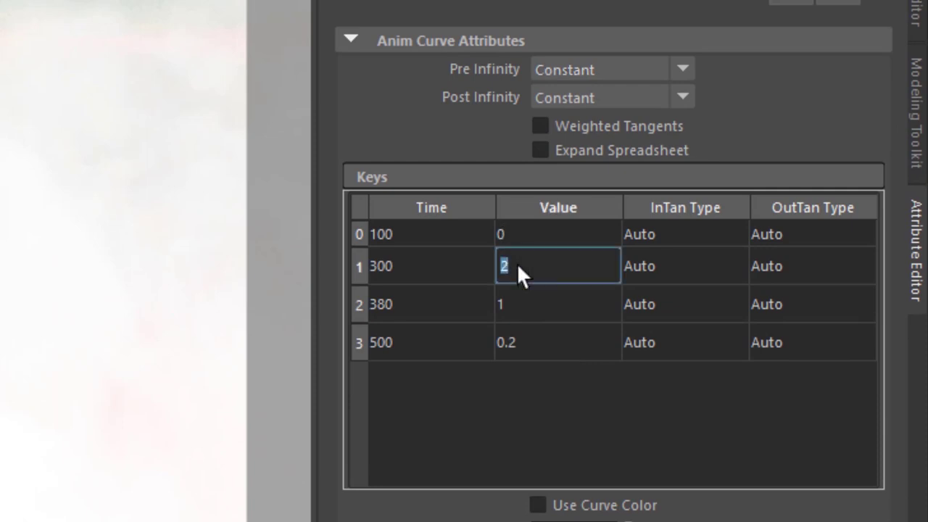
text(1.5)
key(Return)
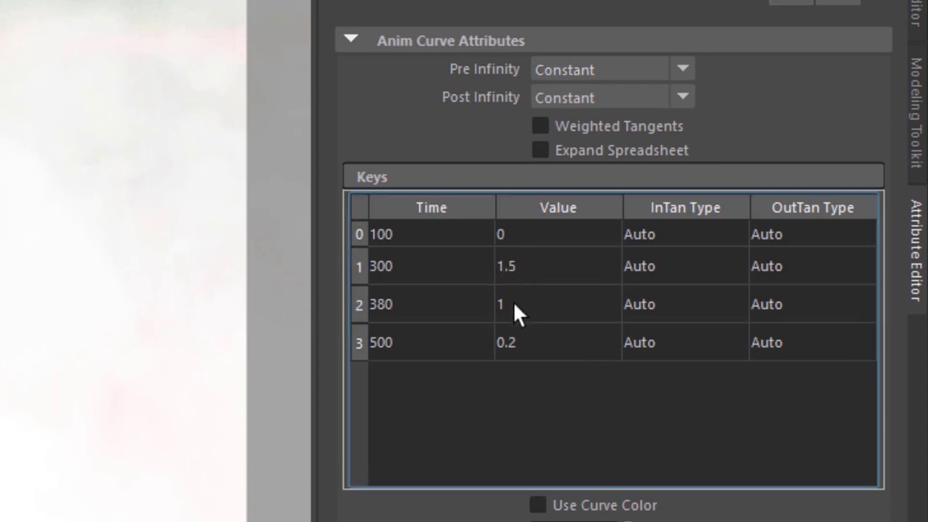
double_click(512, 303)
text(.75)
key(Return)
double_click(511, 342)
text(0.1)
key(Return)
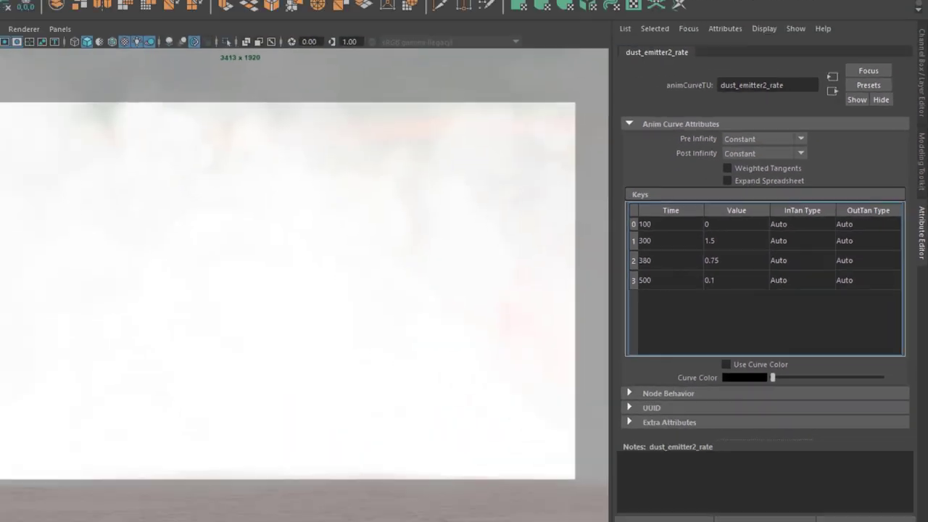
click(63, 235)
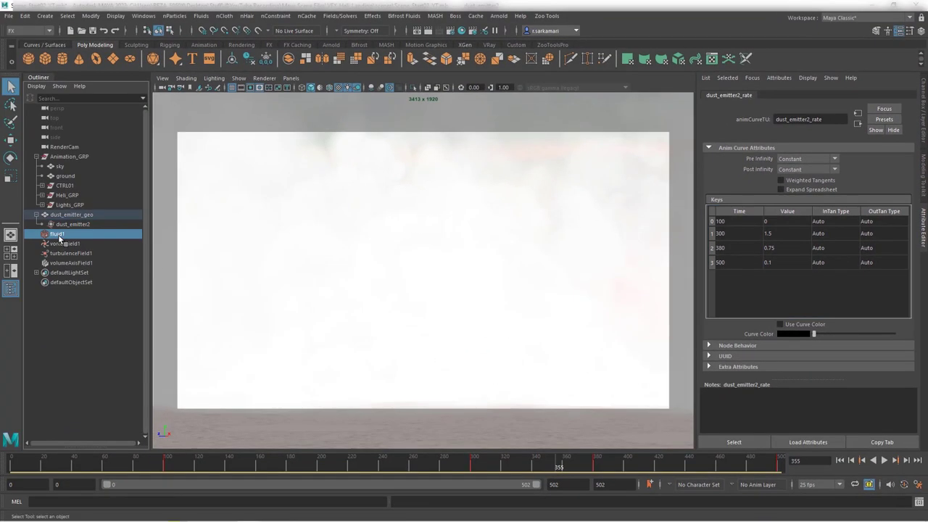
Delete the fluid's cache, rewind to frame 0 and hide dynamics objects in the view
click(307, 15)
click(337, 116)
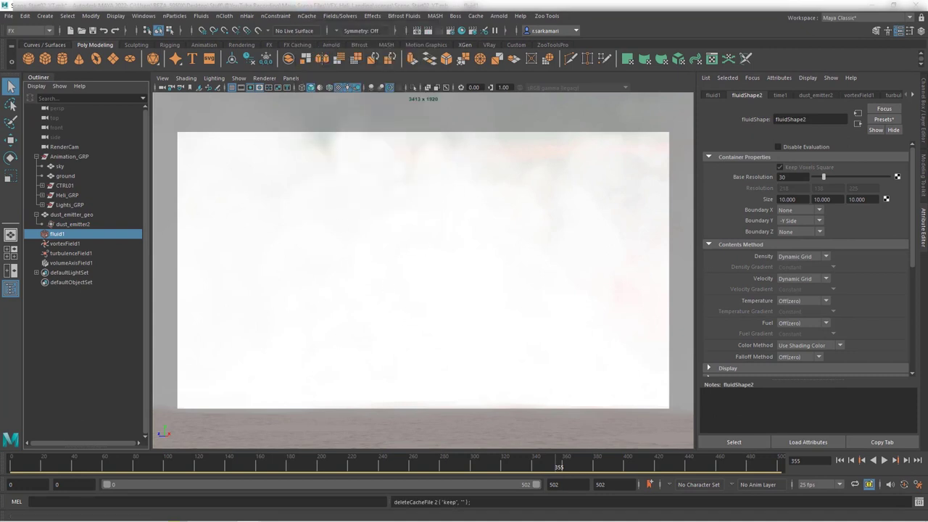
click(840, 460)
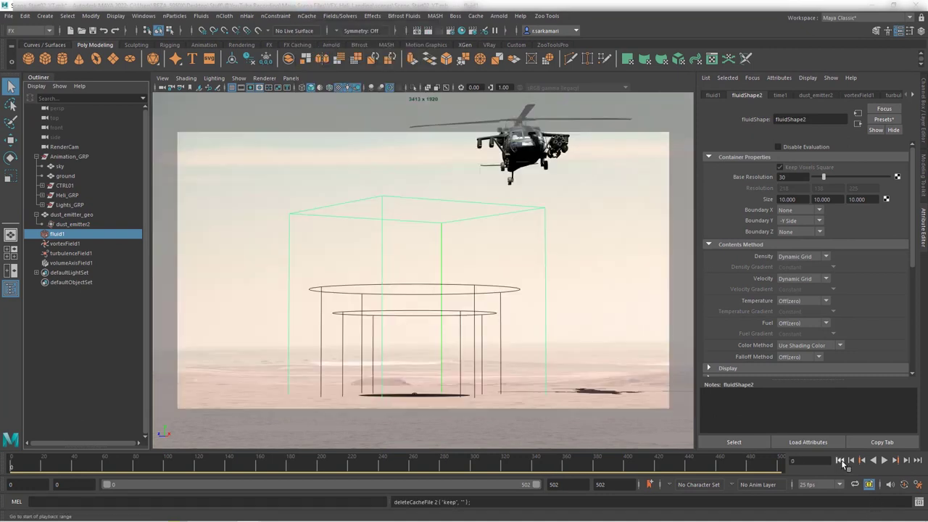
click(239, 78)
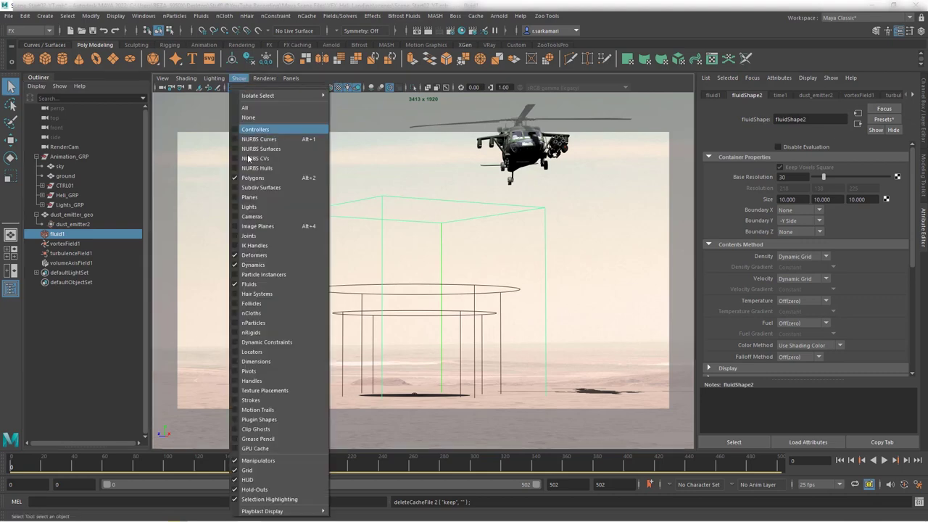
click(245, 266)
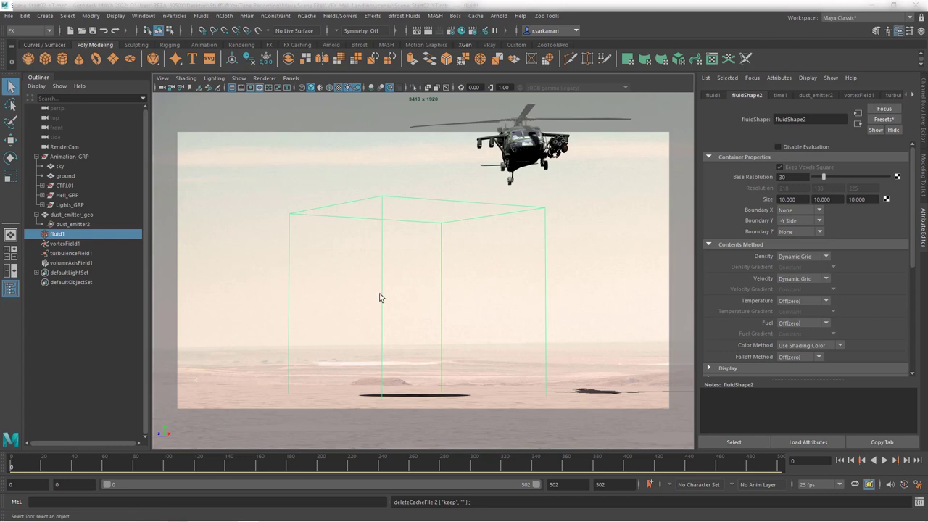
Set fluidShape2's Boundary Draw to None
click(744, 245)
click(728, 255)
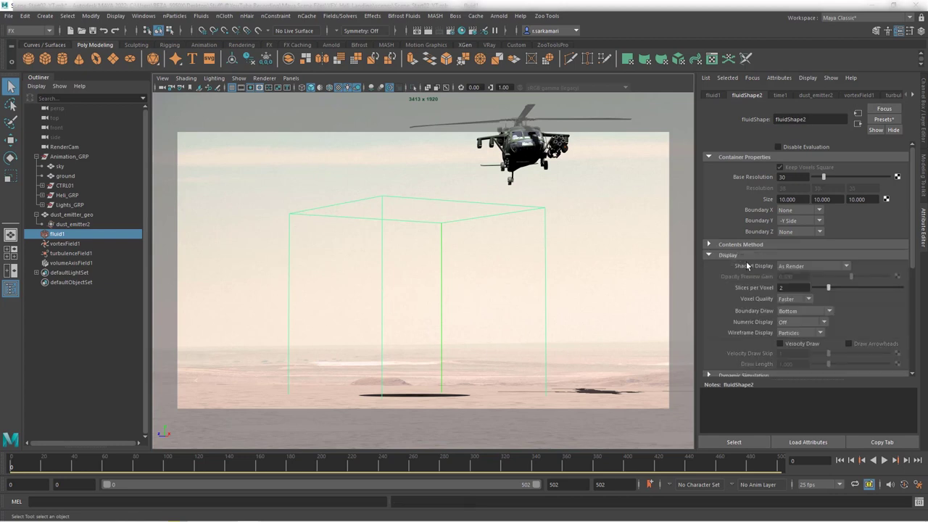
click(789, 312)
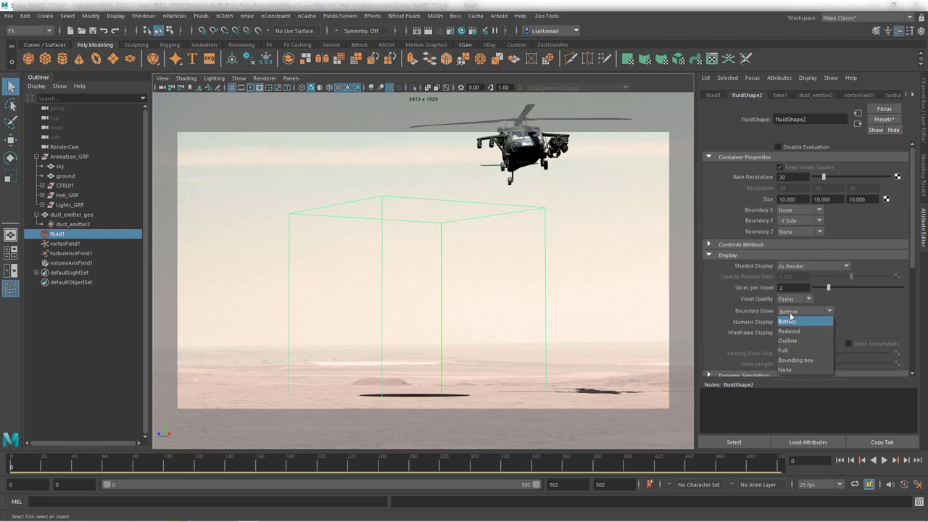
click(786, 369)
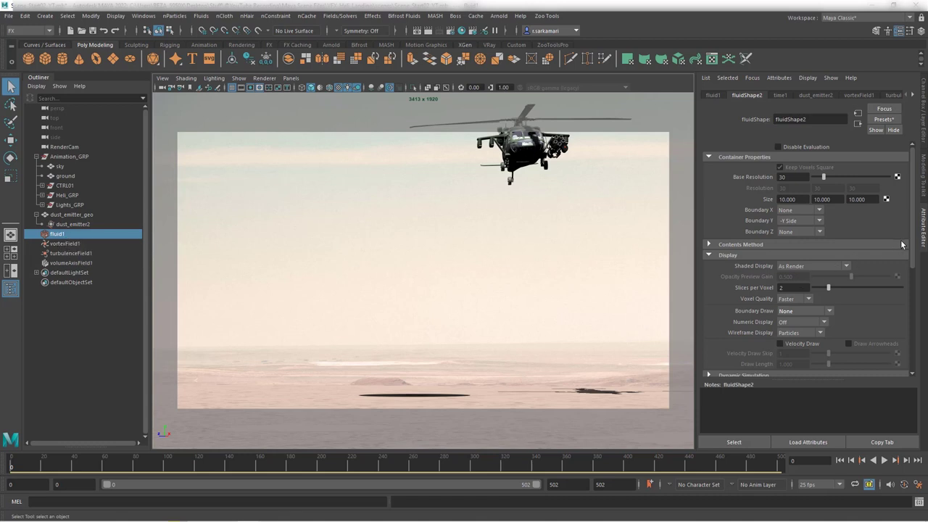
Enlarge the Color ramp and give a new right-end point a colour sampled from the desert
drag(912, 234, 919, 340)
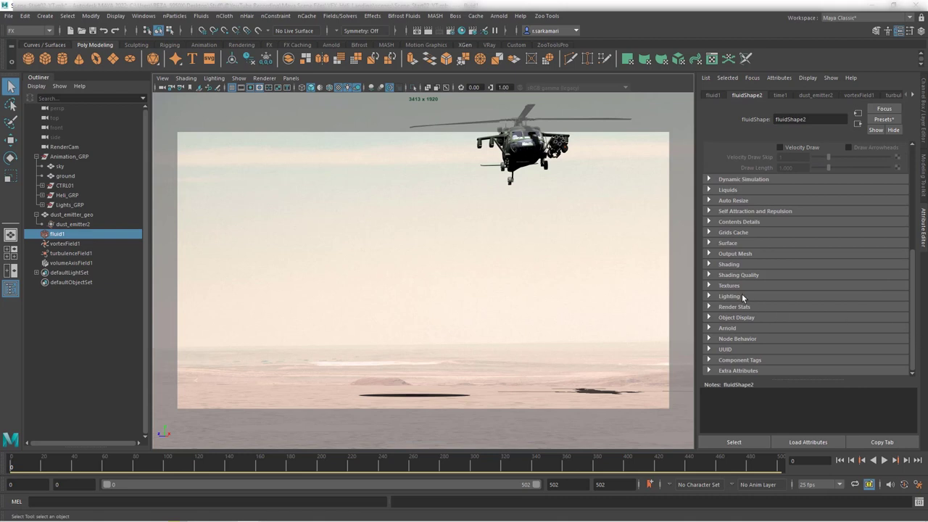
click(727, 266)
drag(912, 257, 908, 279)
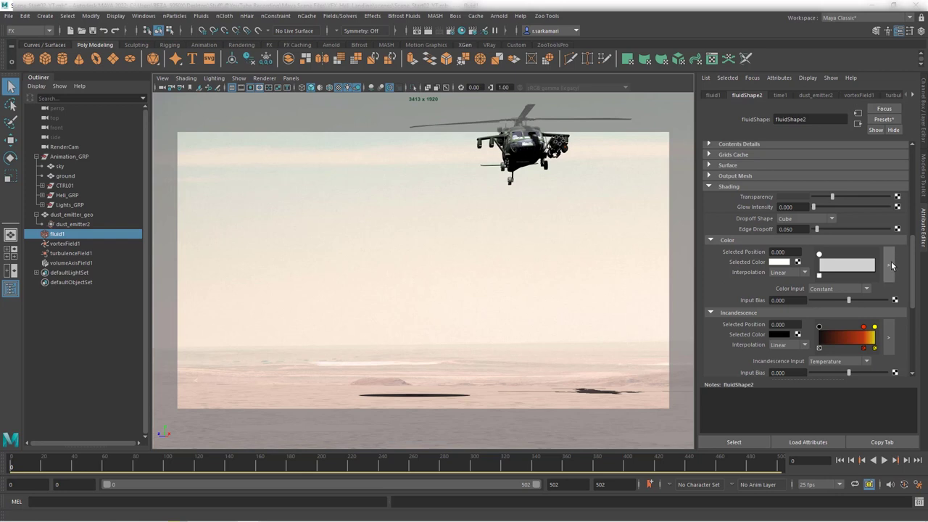
click(891, 267)
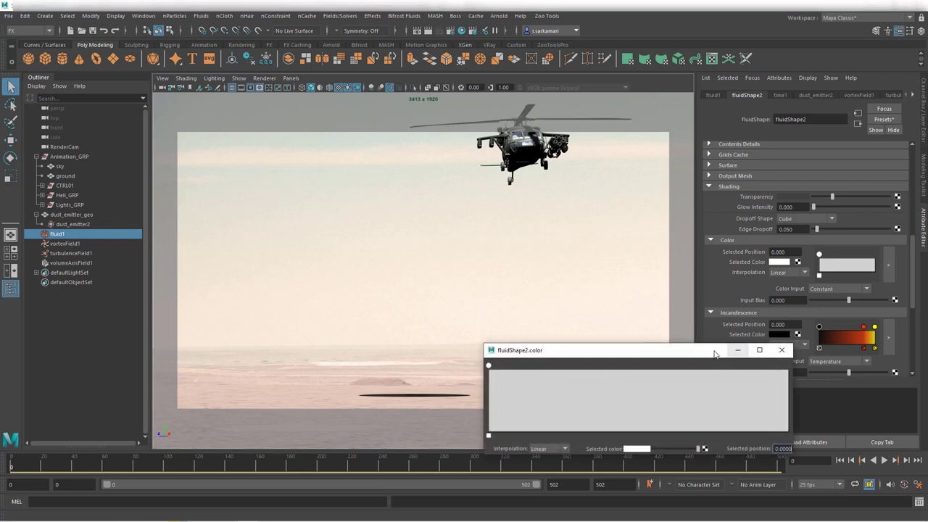
drag(709, 348, 650, 254)
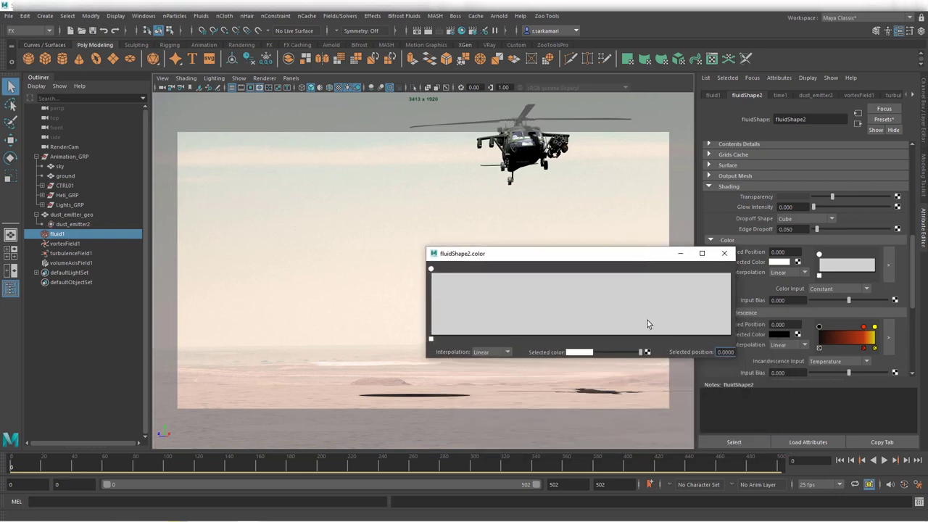
drag(647, 319, 741, 316)
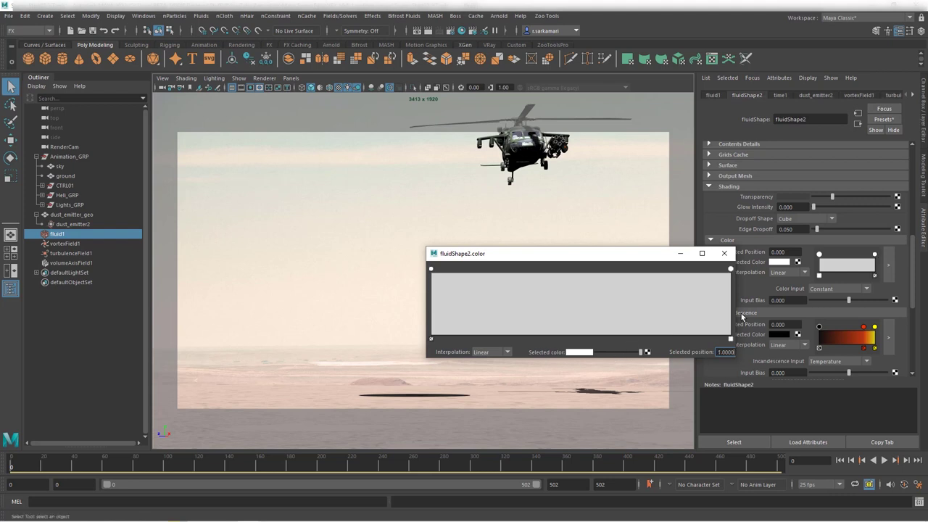
click(585, 353)
click(562, 332)
click(548, 393)
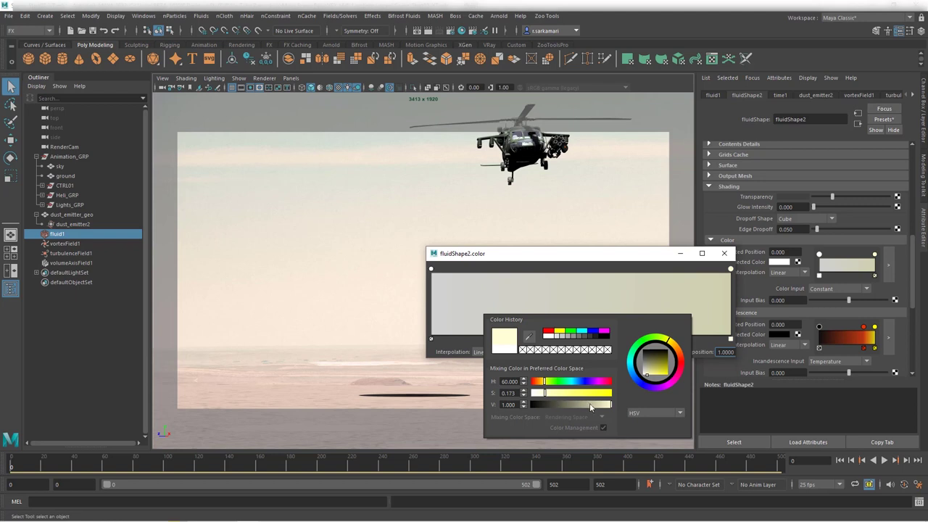
drag(600, 406, 600, 408)
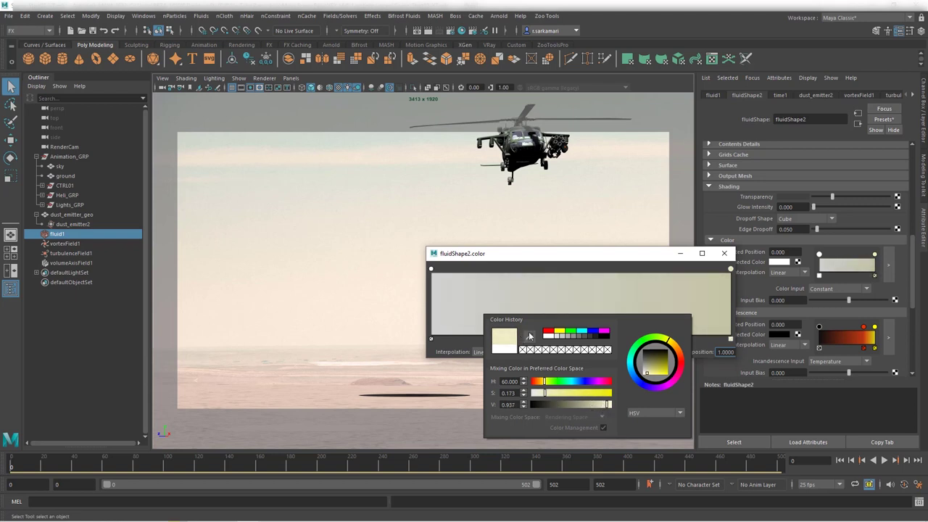
click(533, 338)
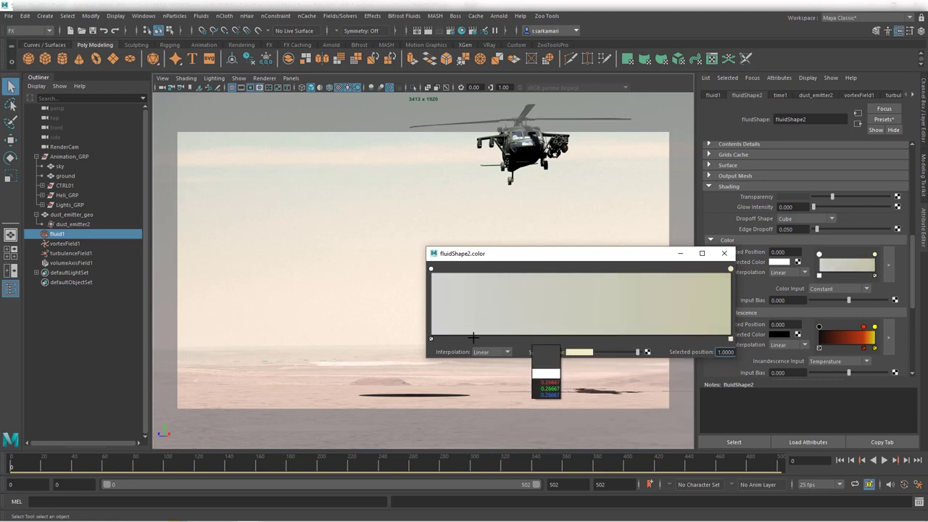
click(364, 369)
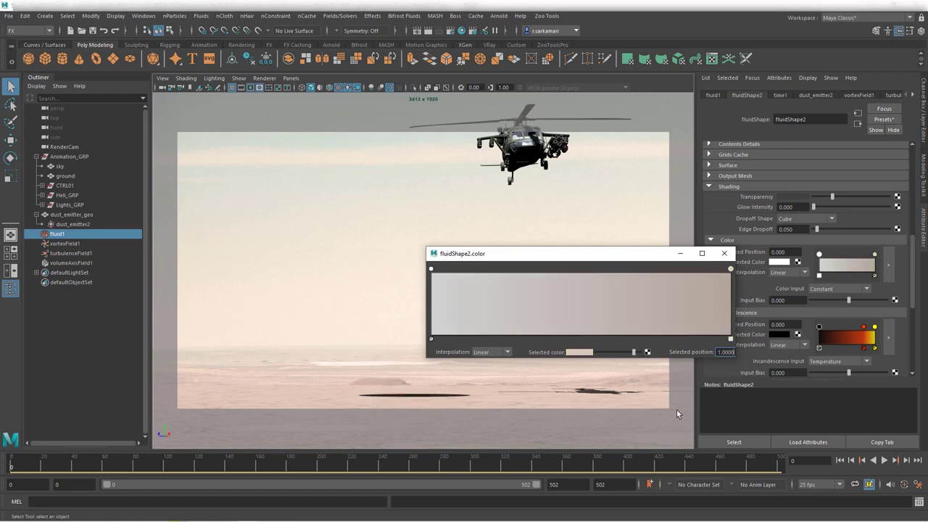
Sample a sky colour from the background plate into the right-end marker at 0.9742
click(718, 278)
click(588, 354)
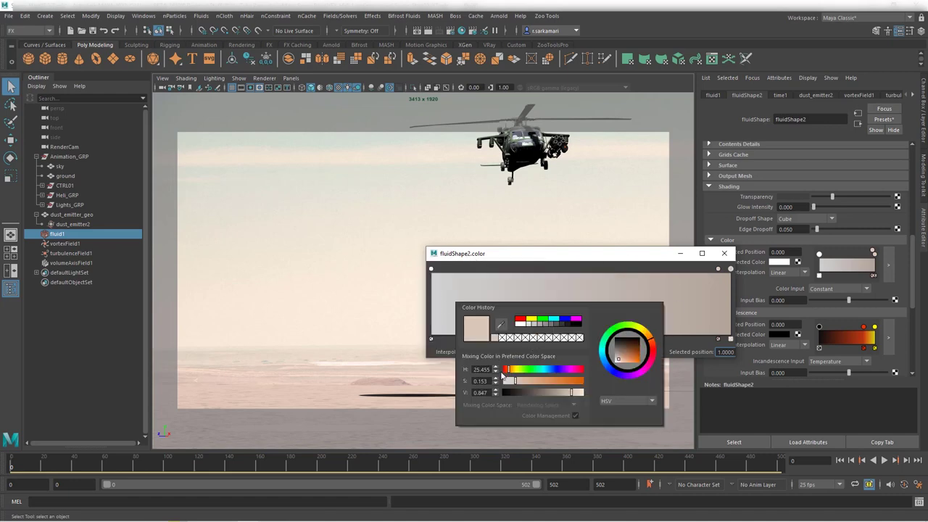
click(501, 324)
click(441, 238)
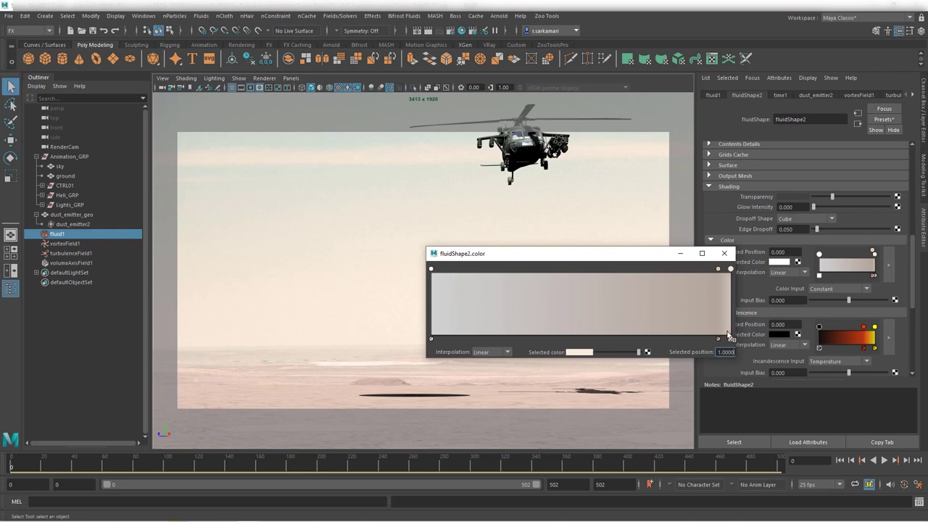
drag(719, 268, 723, 269)
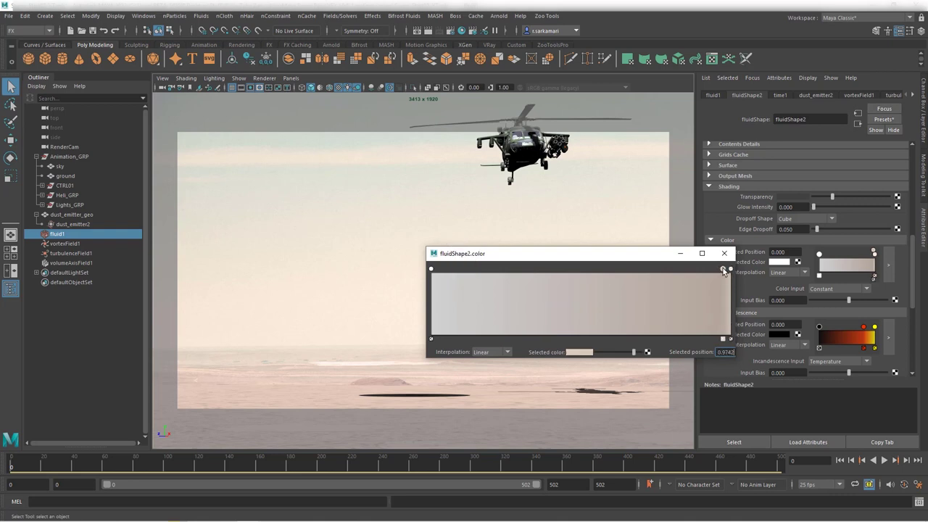
Add a marker at 0.8113 with a light sky colour sampled from the plate
click(673, 276)
click(580, 352)
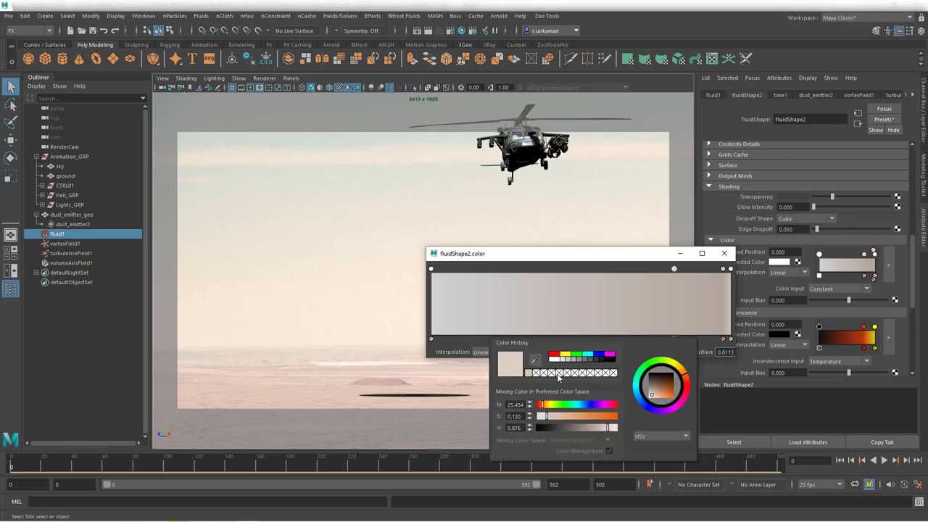
click(536, 359)
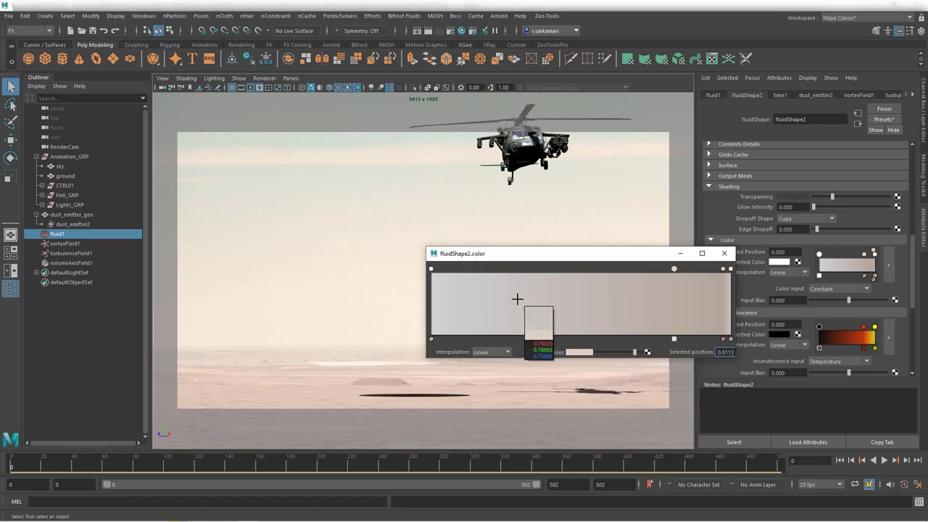
click(522, 226)
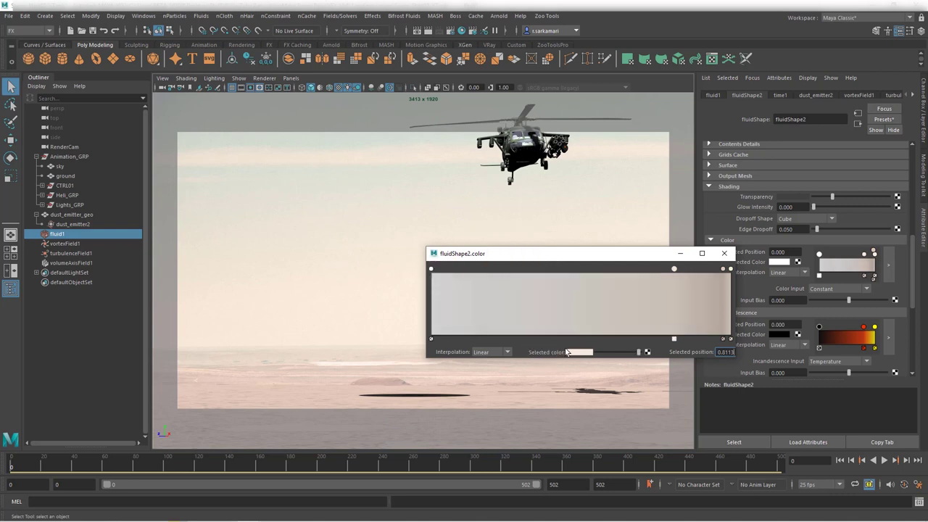
click(724, 253)
drag(912, 274, 912, 332)
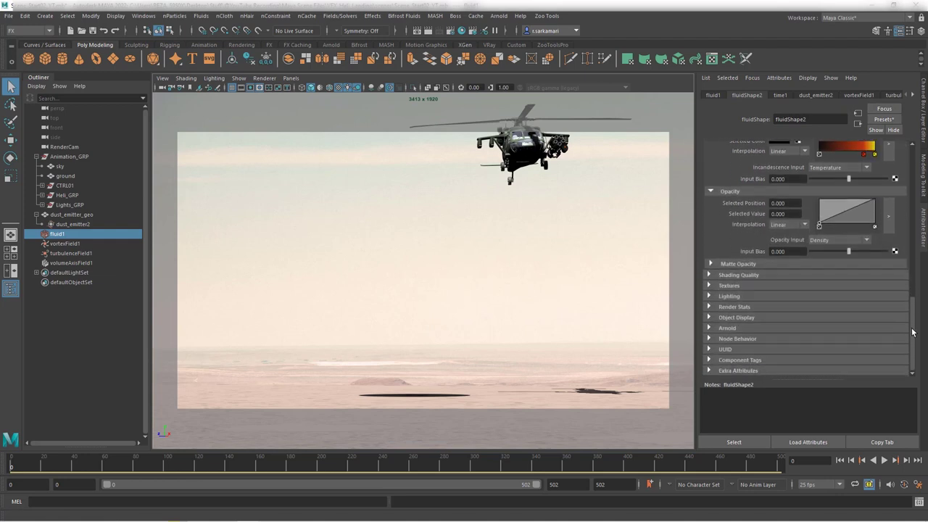
Expand Lighting, play back the dust to preview it, and commit Shadow Opacity 0.3
click(757, 295)
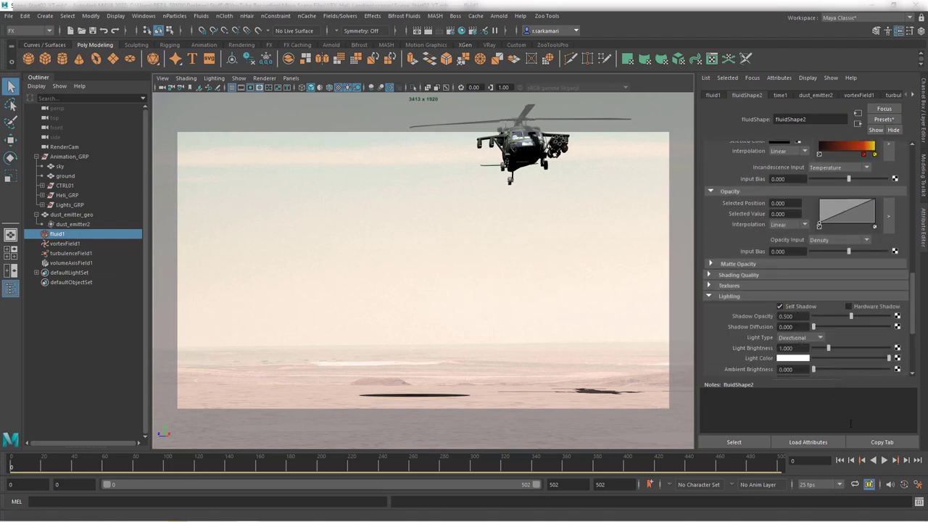
click(884, 460)
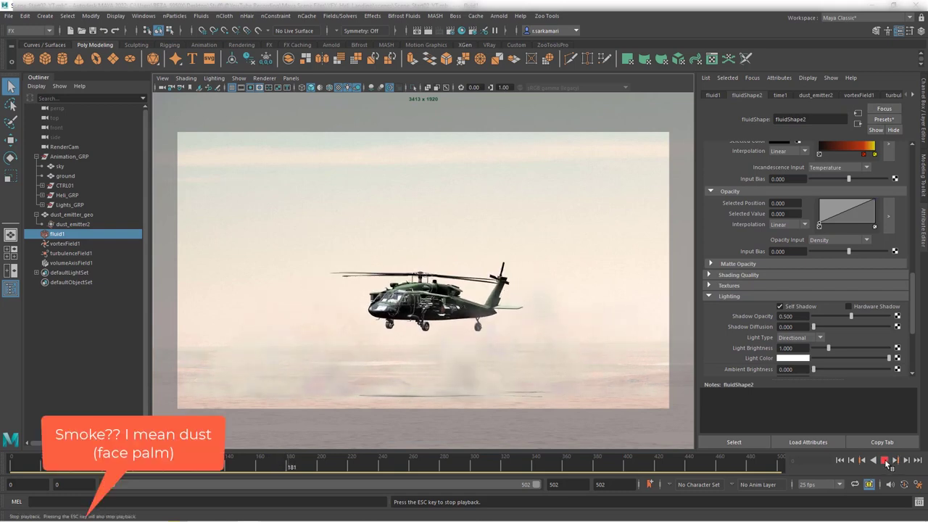
key(Escape)
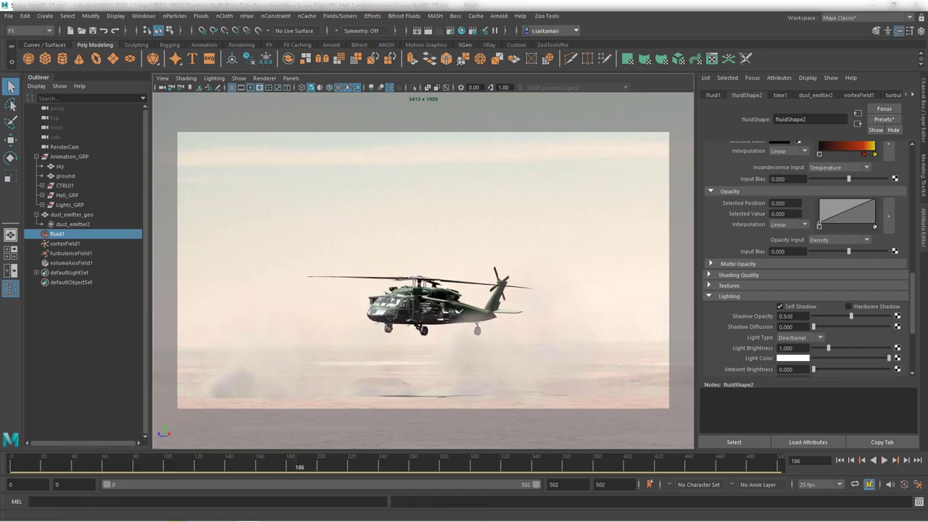
double_click(797, 316)
key(Return)
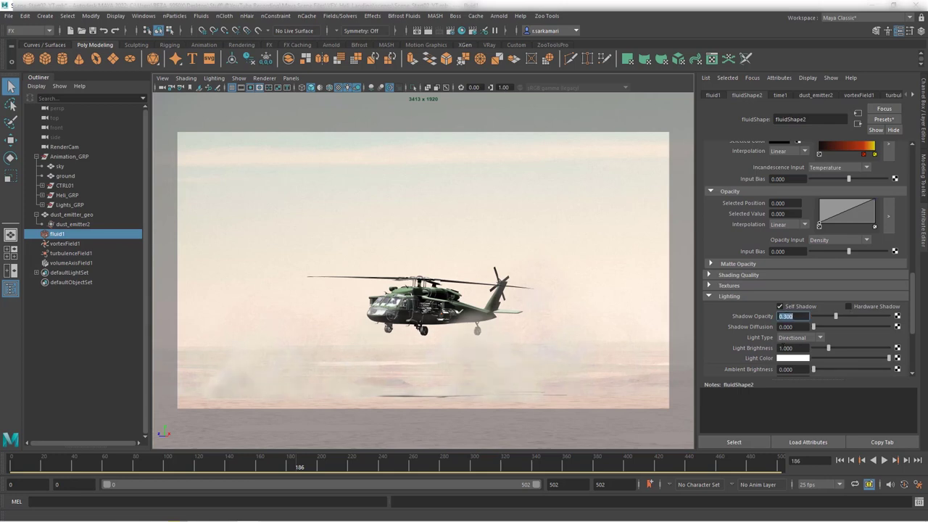
drag(911, 312, 923, 176)
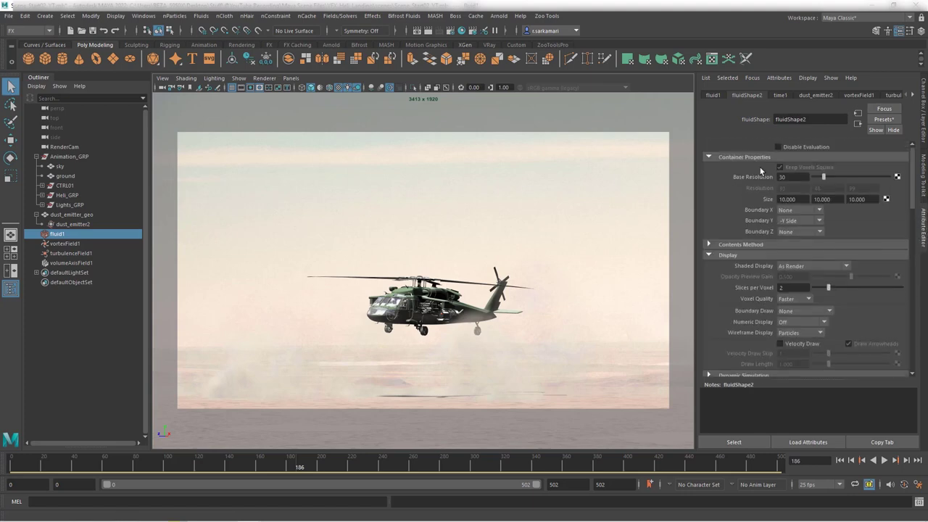
Set the dust fluid's Base Resolution to 60
double_click(792, 176)
text(60)
key(Return)
Rewind to the first frame and create a new fluid cache, confirming the warning
click(840, 463)
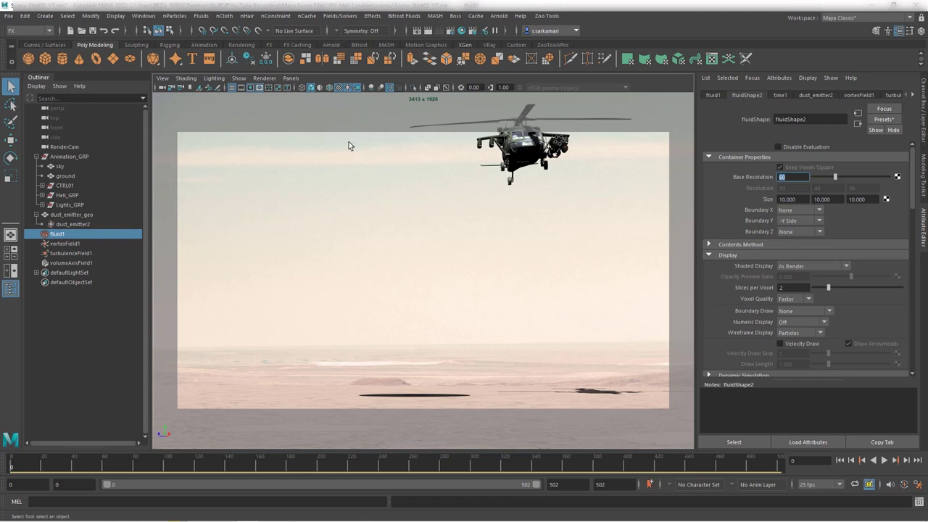
click(305, 17)
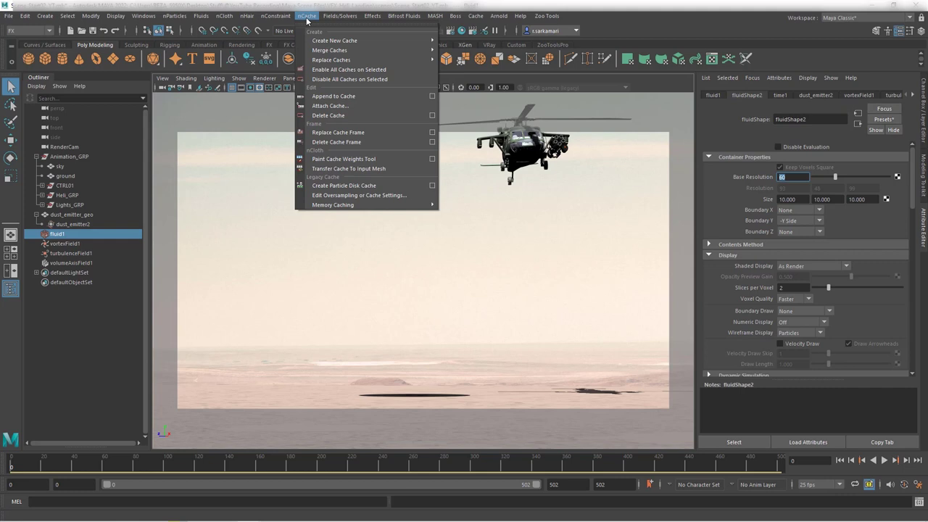
click(468, 49)
click(527, 276)
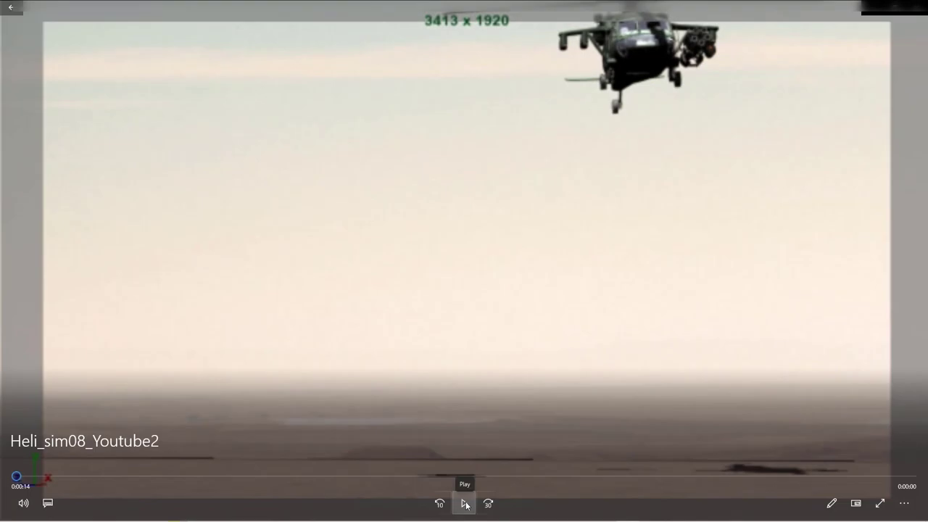
Play the Heli_sim08_Youtube2 render in Movies & TV
click(465, 504)
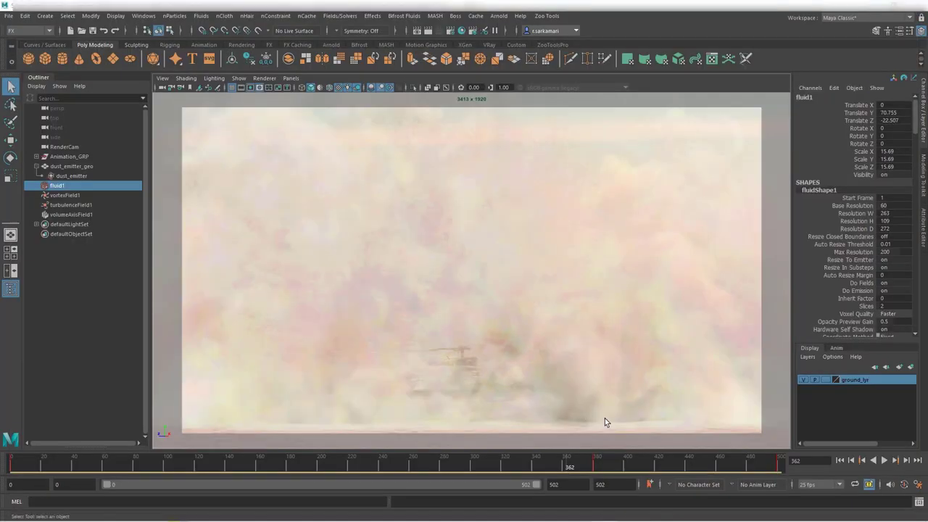
Rewind to frame 0 and bring fluidShape1's Color, Incandescence and Opacity ramps into view
click(839, 460)
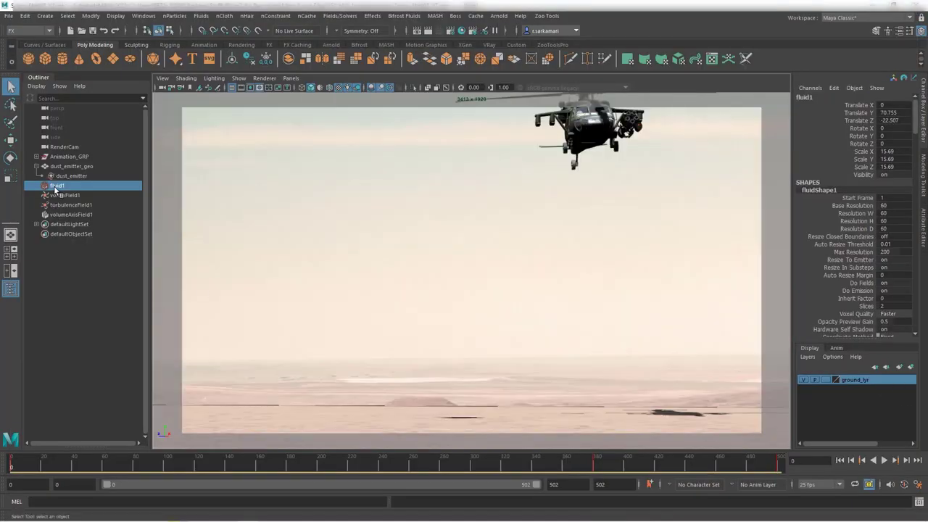
click(923, 231)
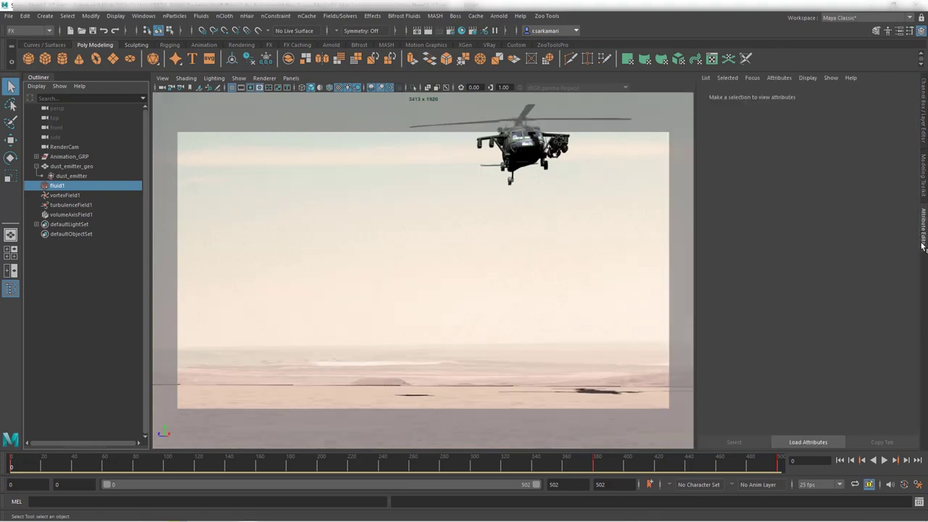
scroll(781, 278, down, 15)
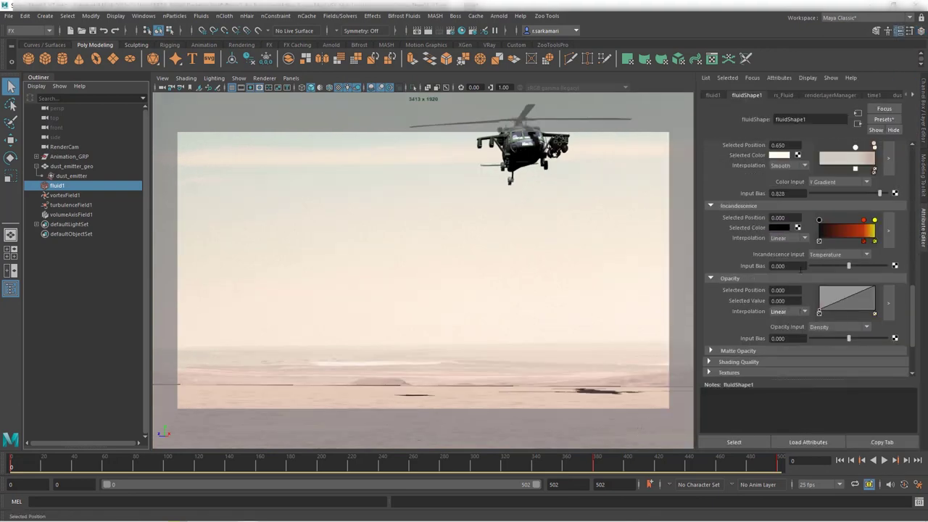
scroll(801, 297, up, 3)
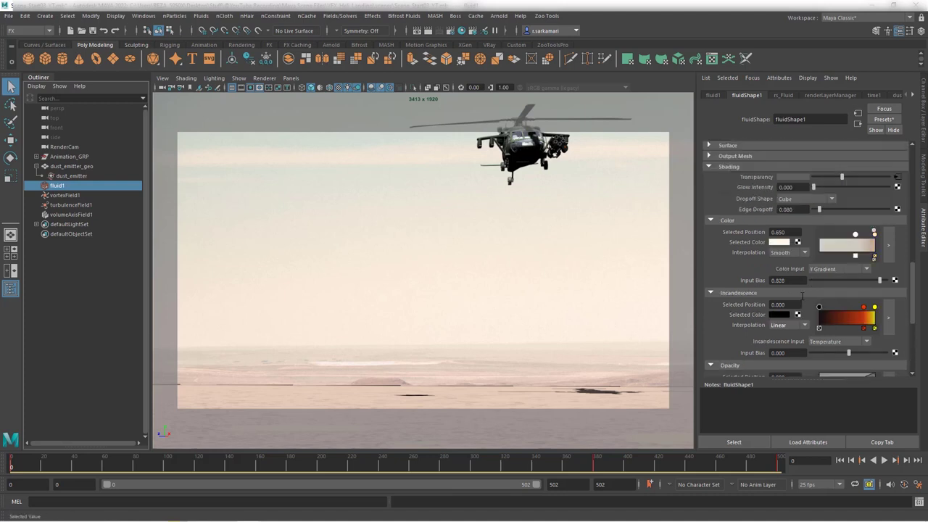
At frame 314, add opacity ramp points: a peak near 0.15, low points at 0.22 and the dense end
scroll(825, 357, down, 3)
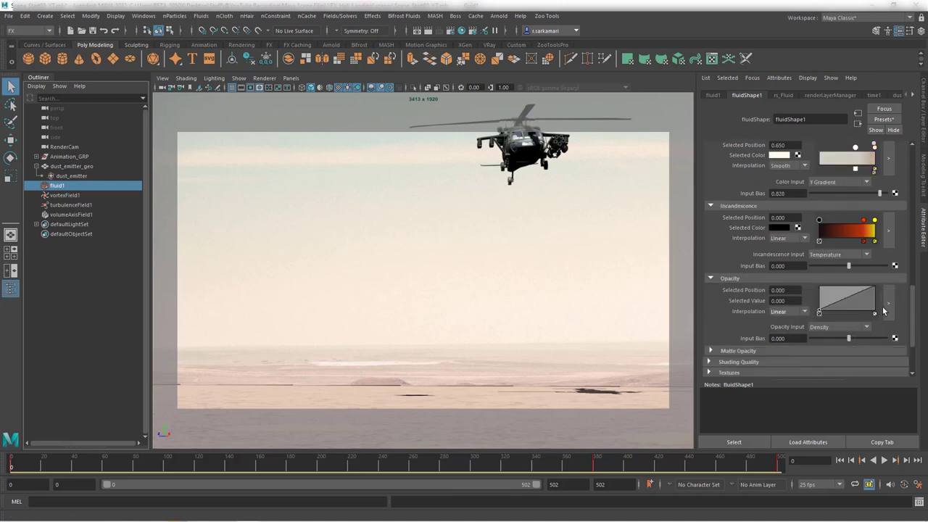
click(888, 303)
drag(752, 363, 262, 201)
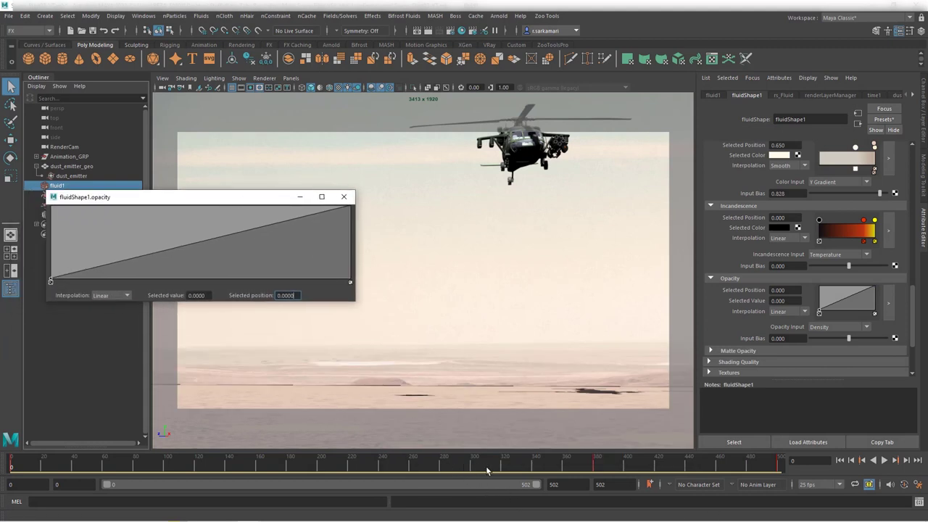
click(499, 491)
click(499, 492)
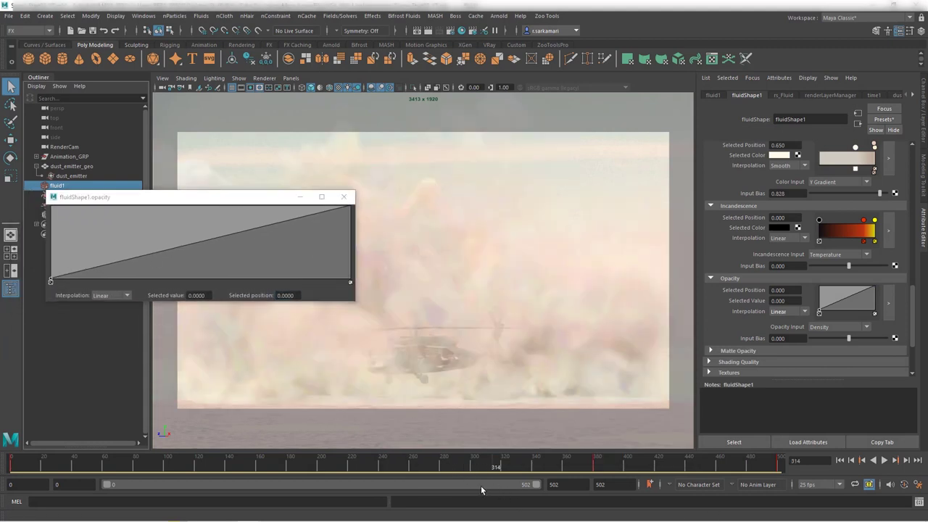
click(64, 269)
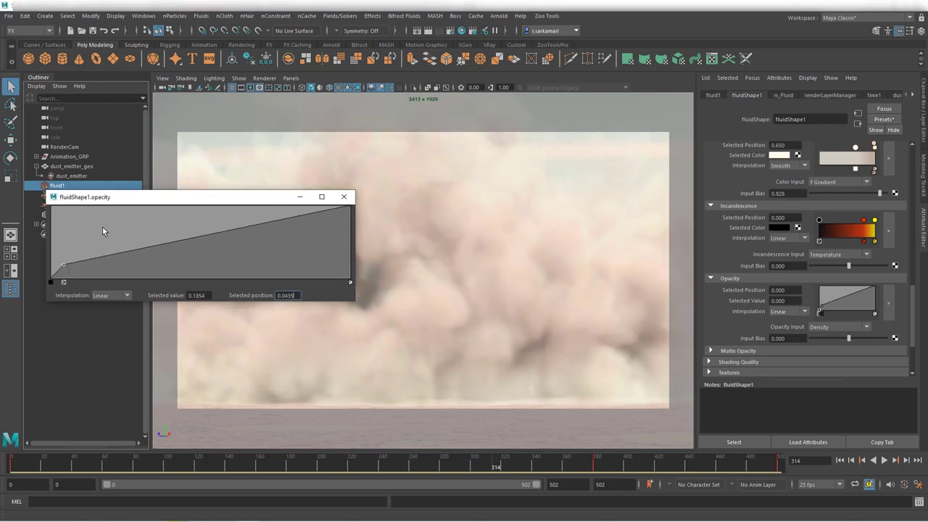
drag(120, 196, 126, 141)
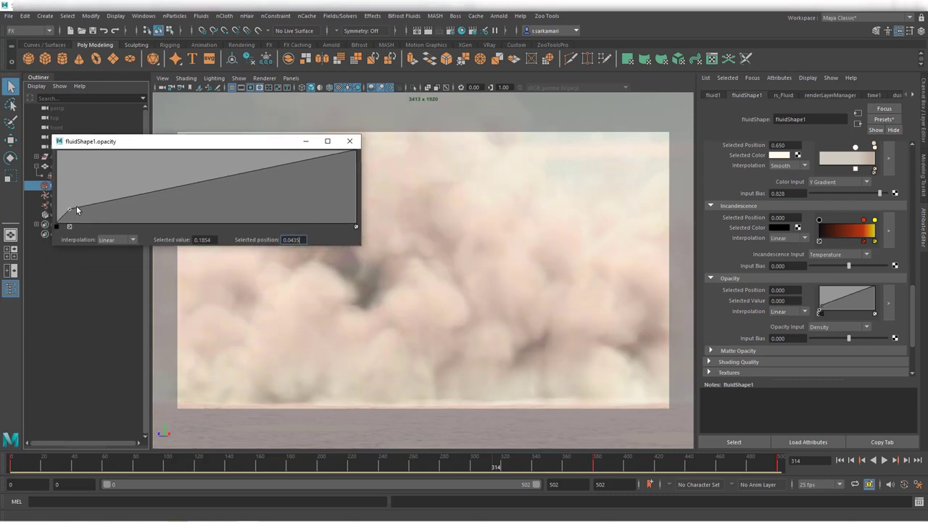
drag(77, 207, 78, 213)
click(103, 179)
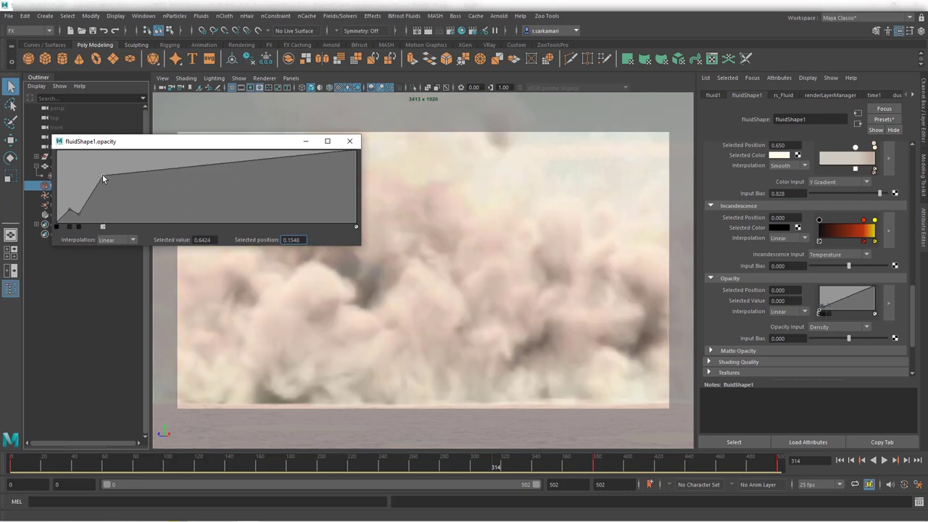
drag(125, 174, 123, 212)
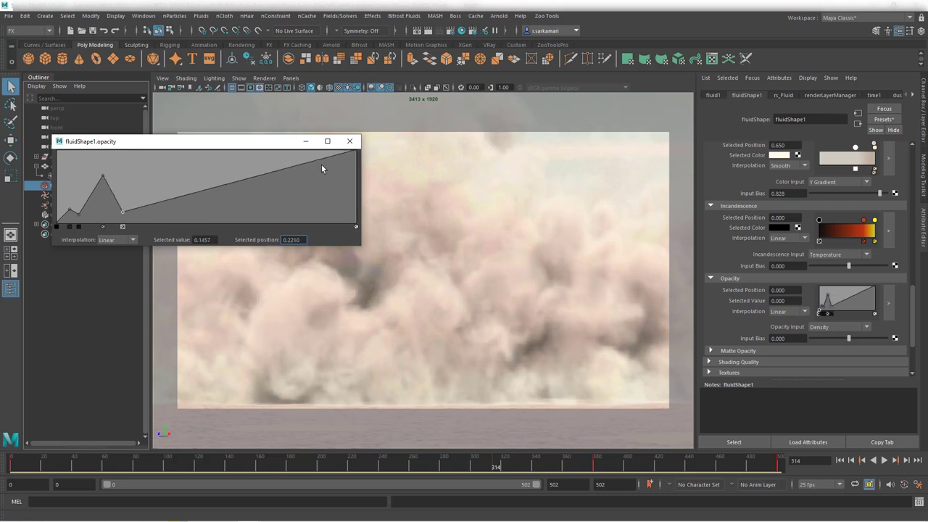
drag(323, 158, 325, 213)
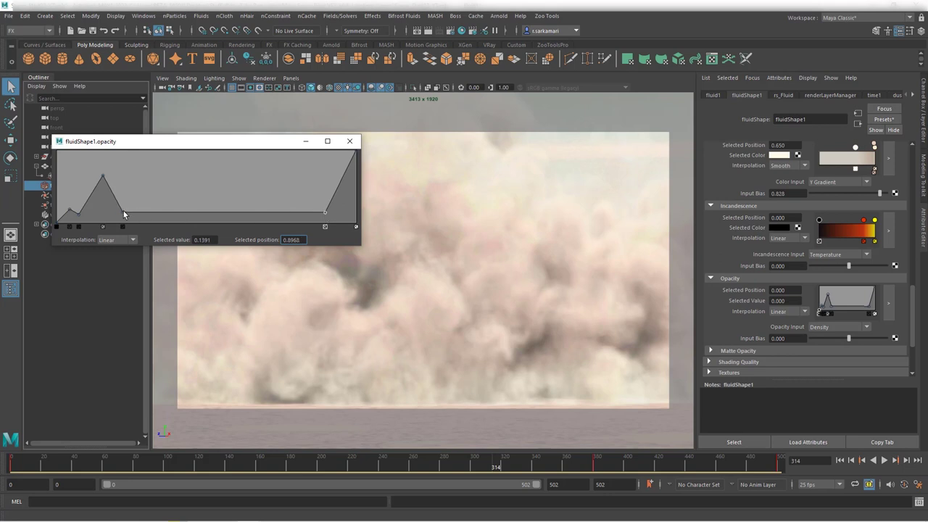
drag(121, 210, 125, 216)
Shift low-end opacity points left, lower the peak to about 0.46, and adjust the high-end rise
drag(128, 144, 162, 377)
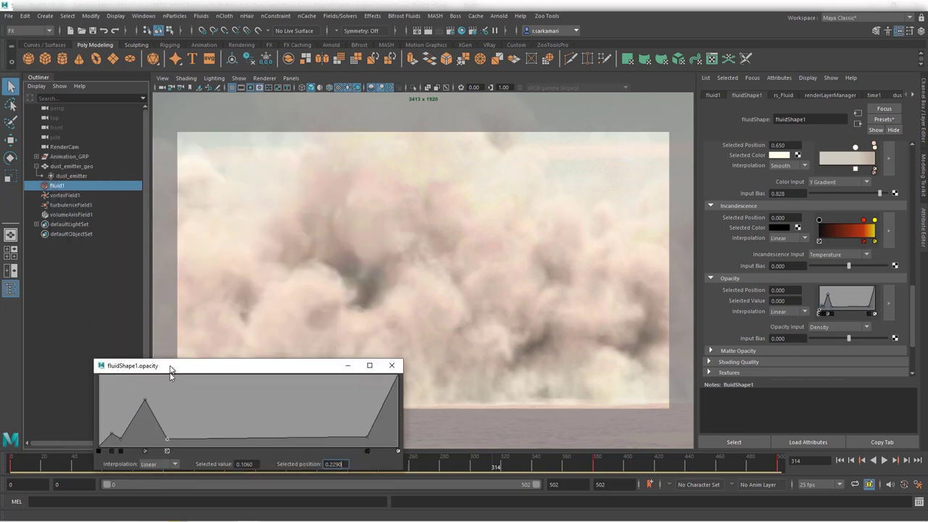
click(111, 447)
drag(104, 444, 103, 444)
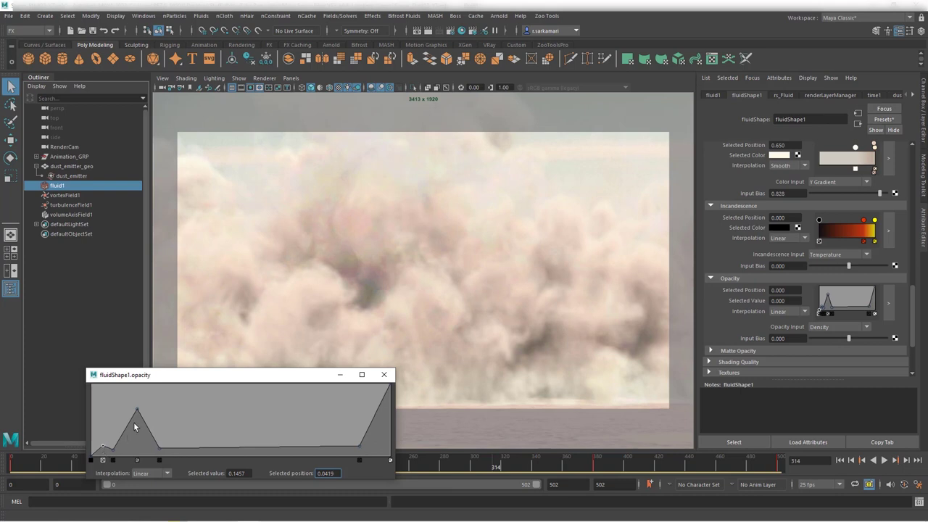
drag(138, 409, 134, 420)
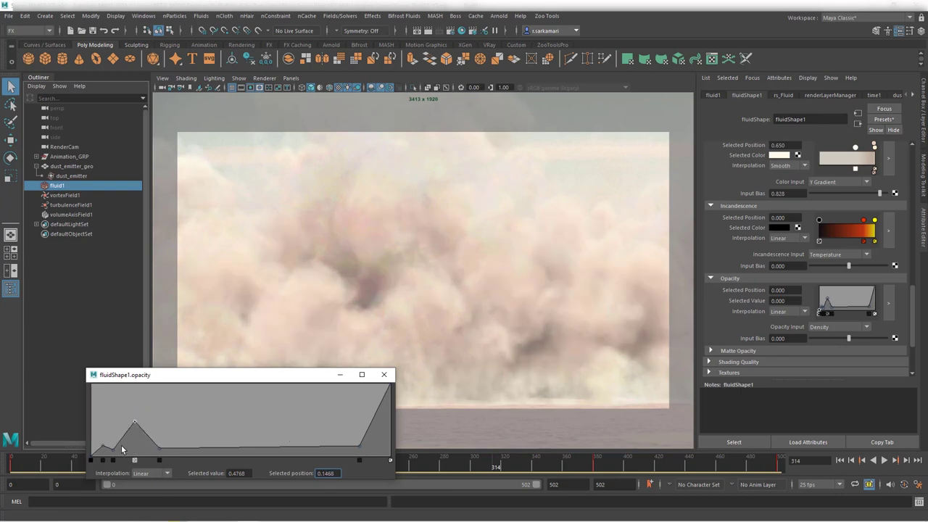
mouse_move(114, 448)
mouse_down()
mouse_move(107, 455)
mouse_move(119, 456)
mouse_move(99, 445)
mouse_up()
drag(135, 422, 145, 454)
drag(360, 446, 359, 449)
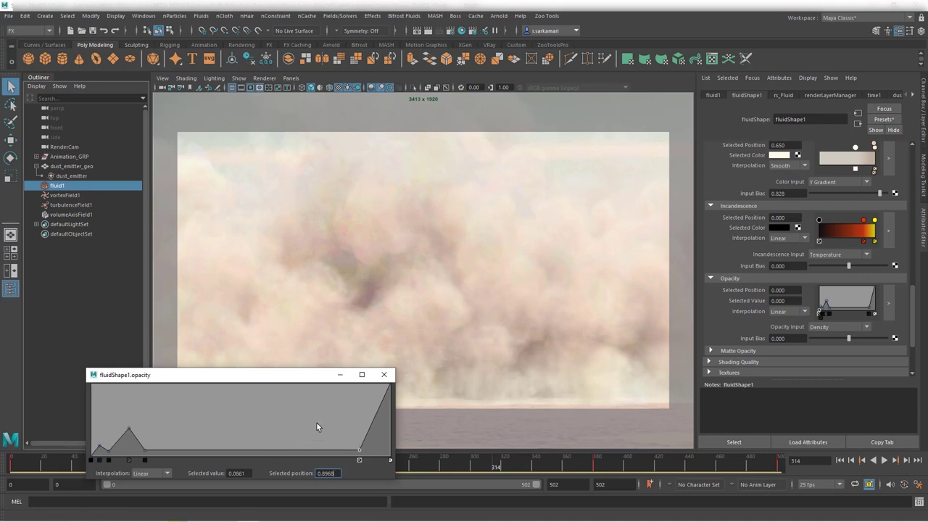
Close the opacity curve editor, scrub back to frame 274, and move the Render Setup window right
click(383, 375)
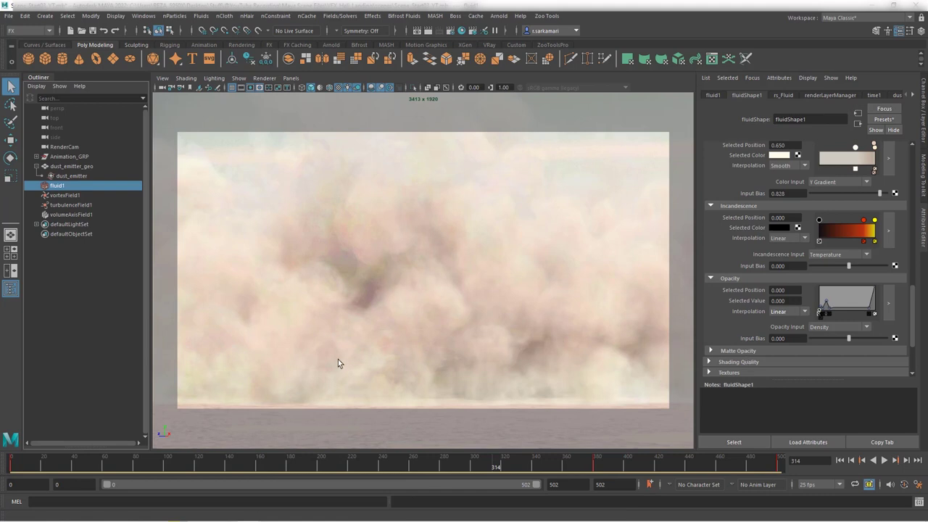
click(488, 467)
mouse_move(464, 470)
mouse_down()
mouse_move(389, 465)
mouse_move(290, 477)
mouse_move(542, 462)
mouse_up()
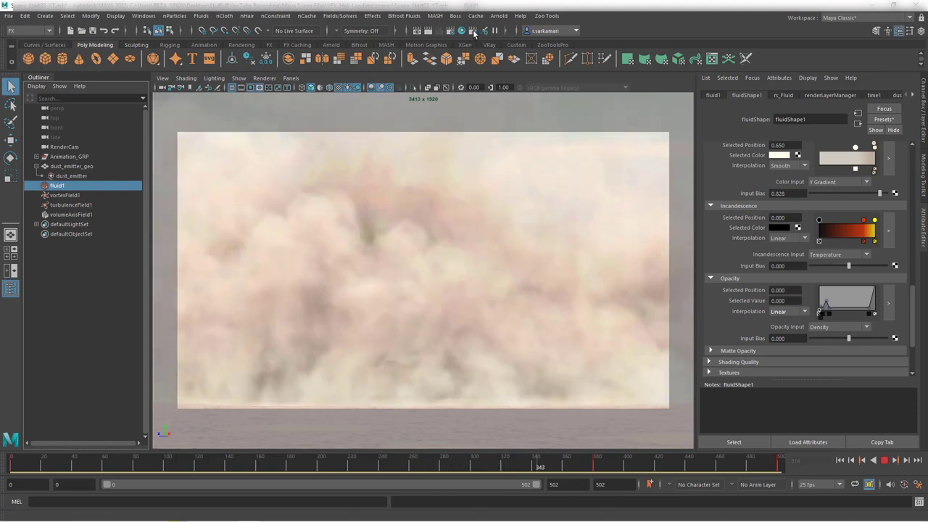
drag(247, 89, 582, 118)
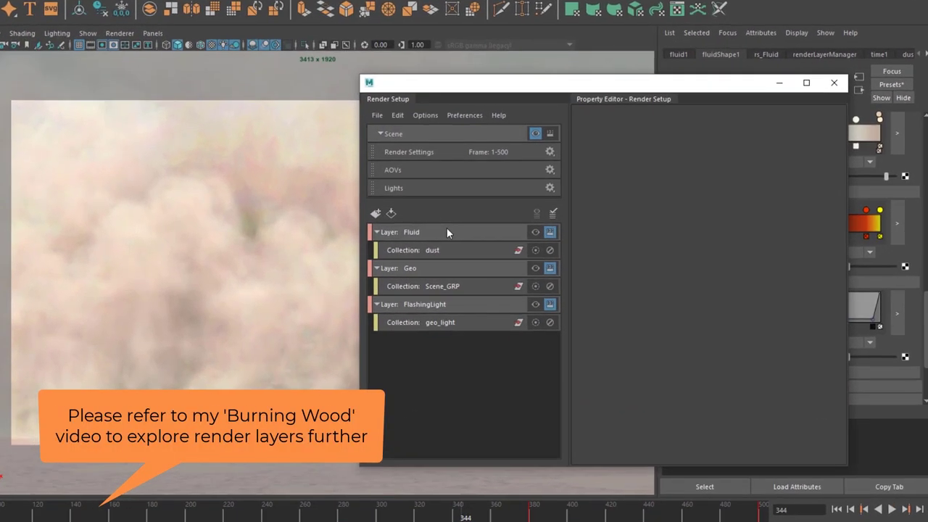
Inspect the Fluid layer's dust collection and its fluid1 member
click(487, 232)
click(484, 251)
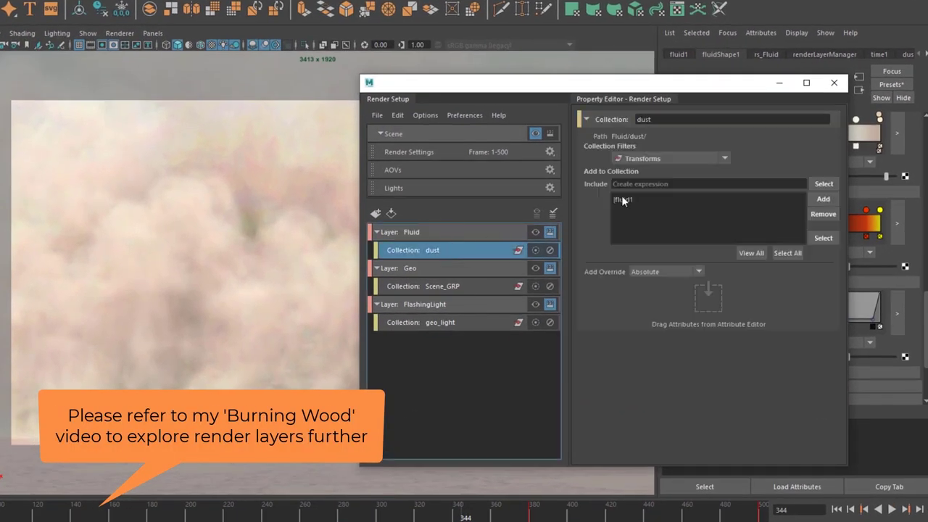
click(623, 199)
right_click(416, 251)
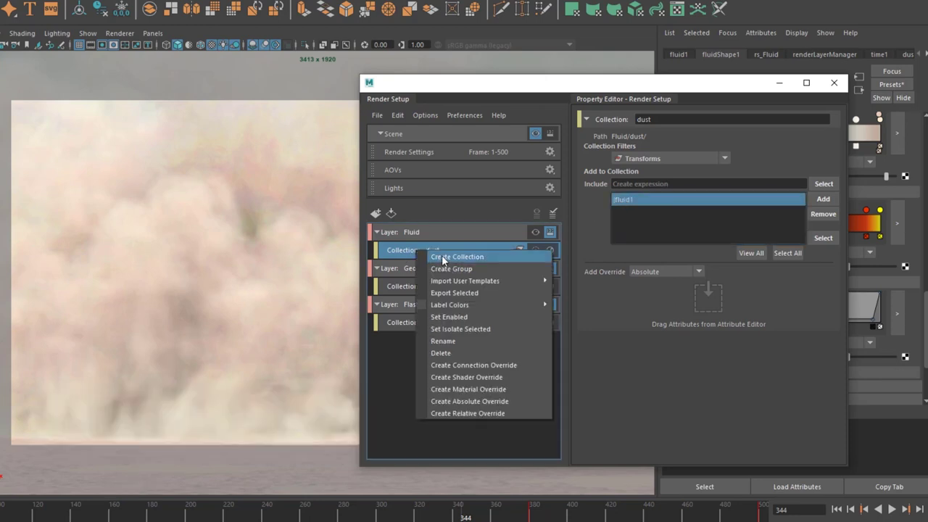
click(403, 252)
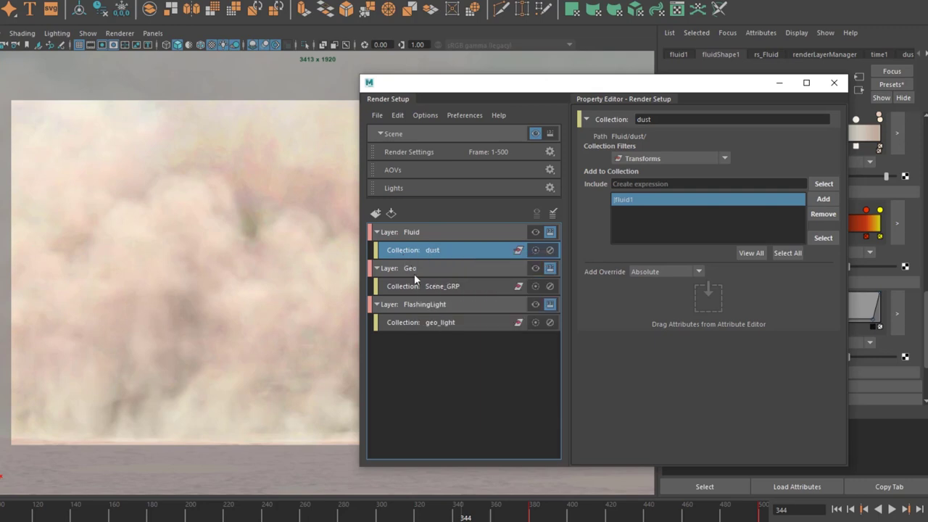
Inspect the Geo layer's Scene_GRP members: sky, ground, CTRL01, Heli_GRP and Lights_GRP
click(414, 273)
click(417, 288)
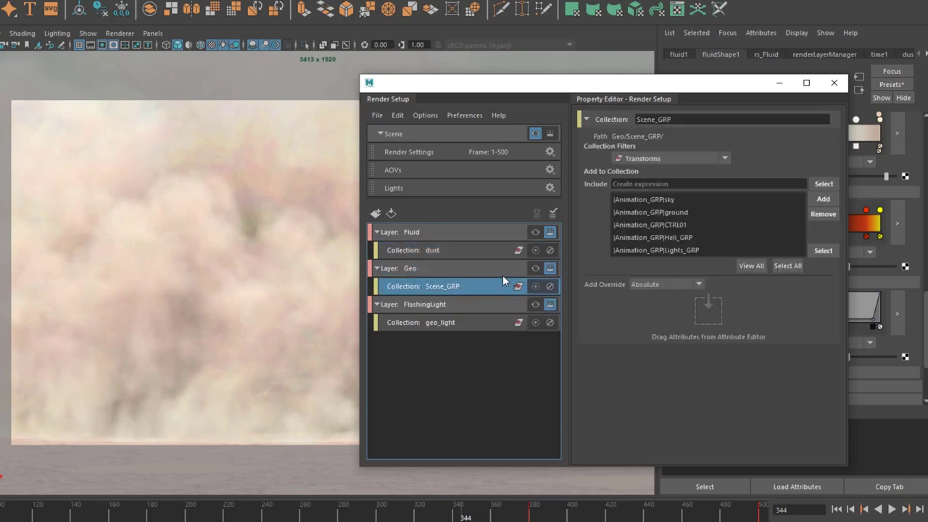
click(644, 204)
click(647, 215)
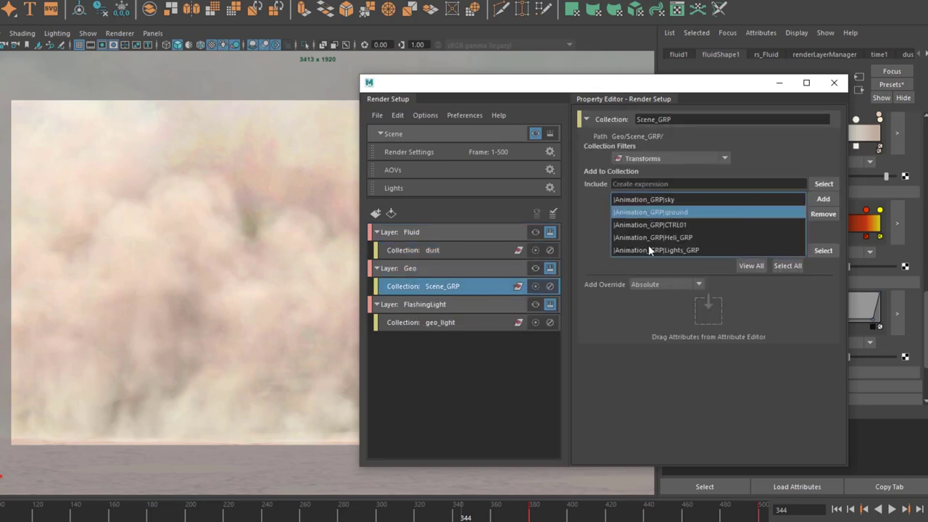
drag(647, 226, 648, 248)
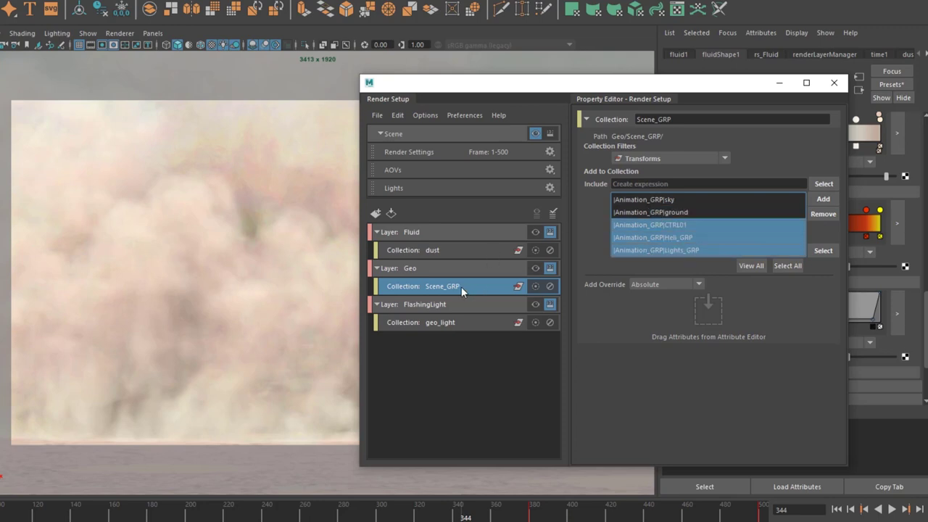
Inspect the FlashingLight layer's geo_light collection holding the helicopter lamp
click(421, 304)
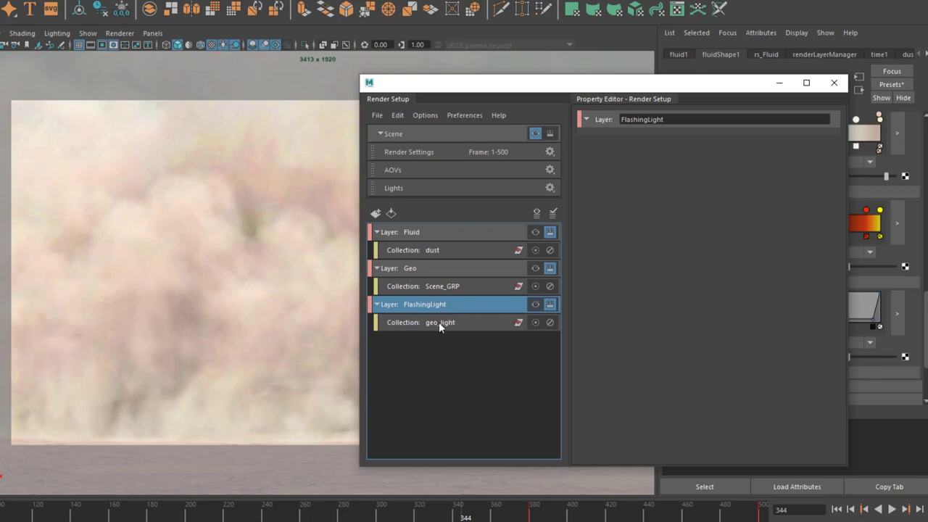
click(440, 323)
click(654, 199)
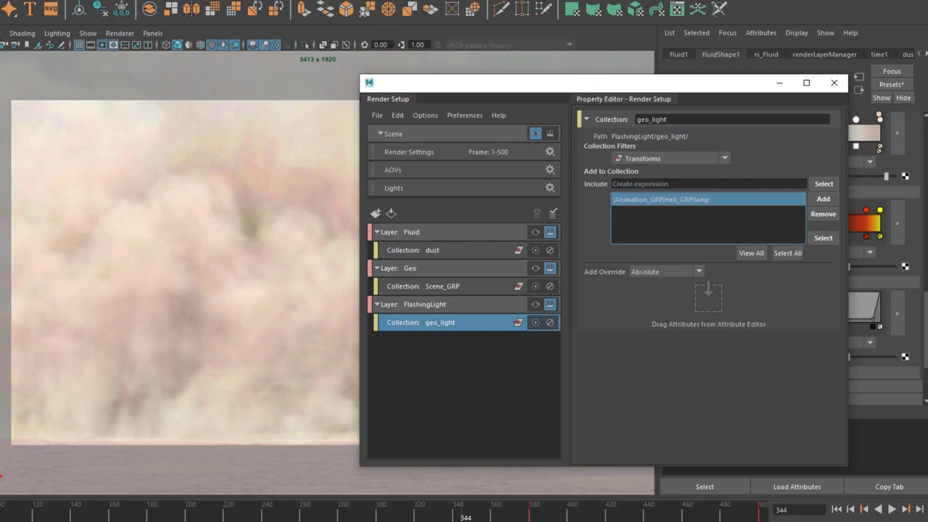
Check the Render Layer list in Render Settings, keep masterLayer, then close it
click(549, 151)
drag(36, 47, 374, 69)
click(358, 101)
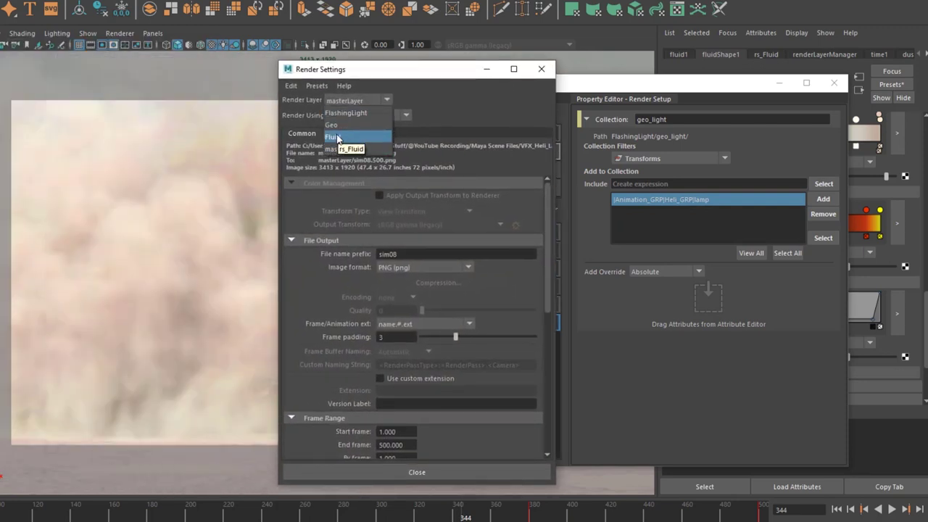
click(367, 75)
drag(419, 76, 197, 75)
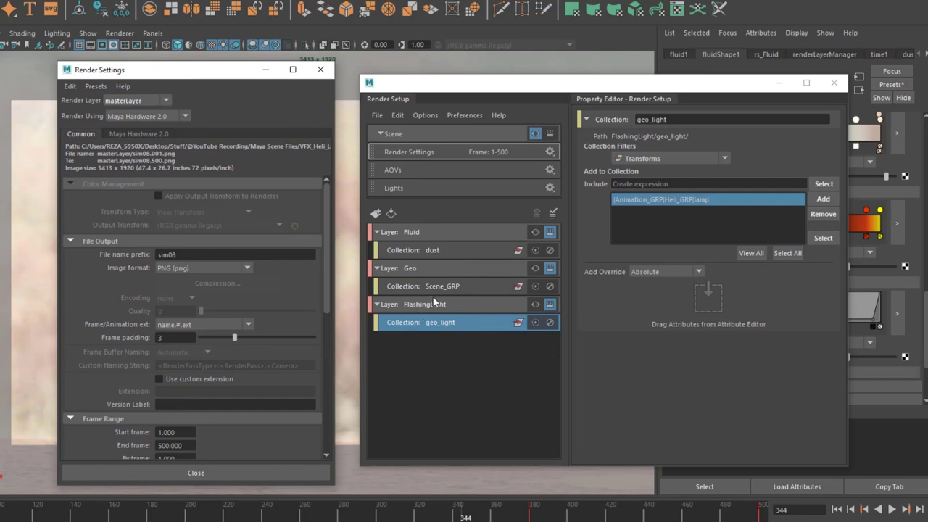
click(322, 71)
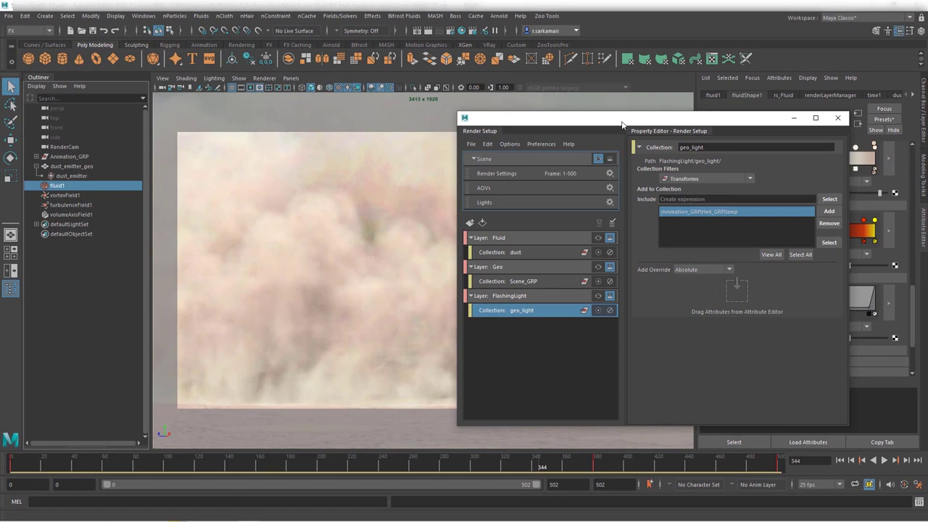
drag(616, 108, 270, 132)
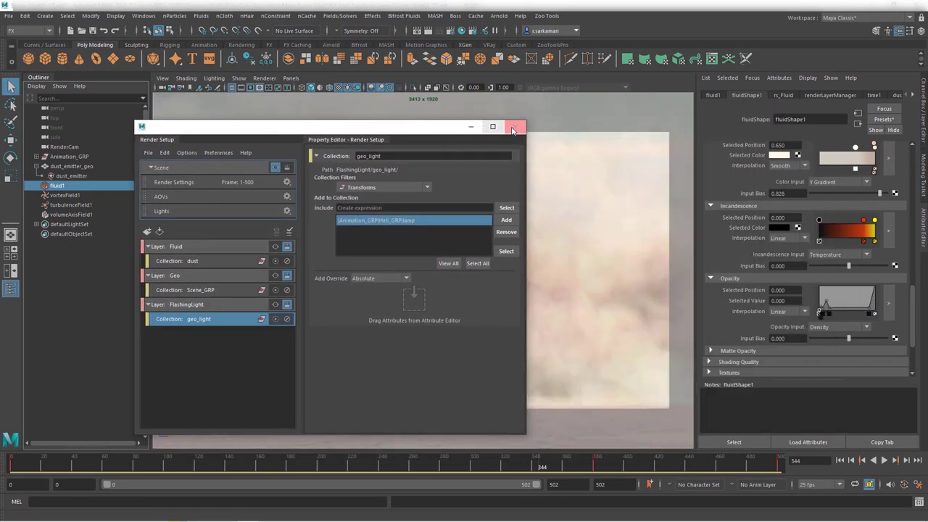
Close the Render Setup window so the dust preview fills the viewport
click(513, 128)
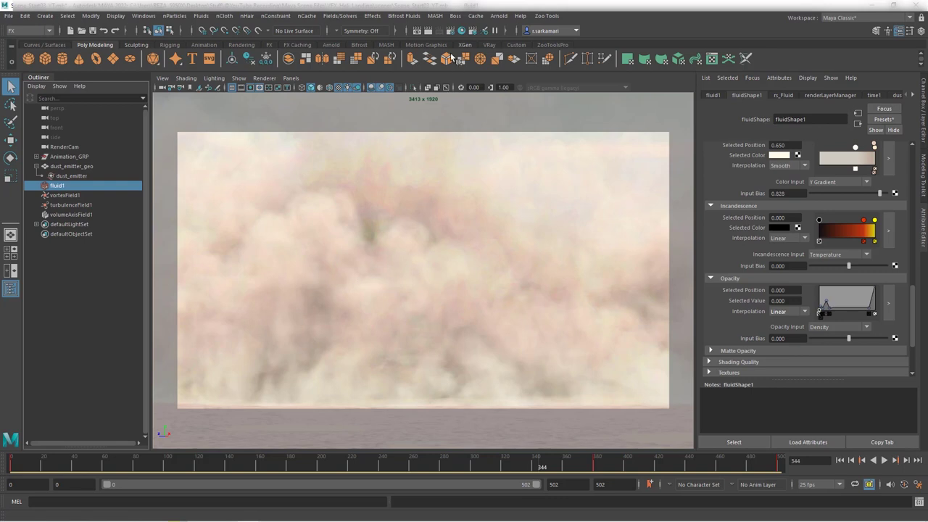
Enable Motion Blur on the Maya Hardware 2.0 tab of Render Settings
click(450, 31)
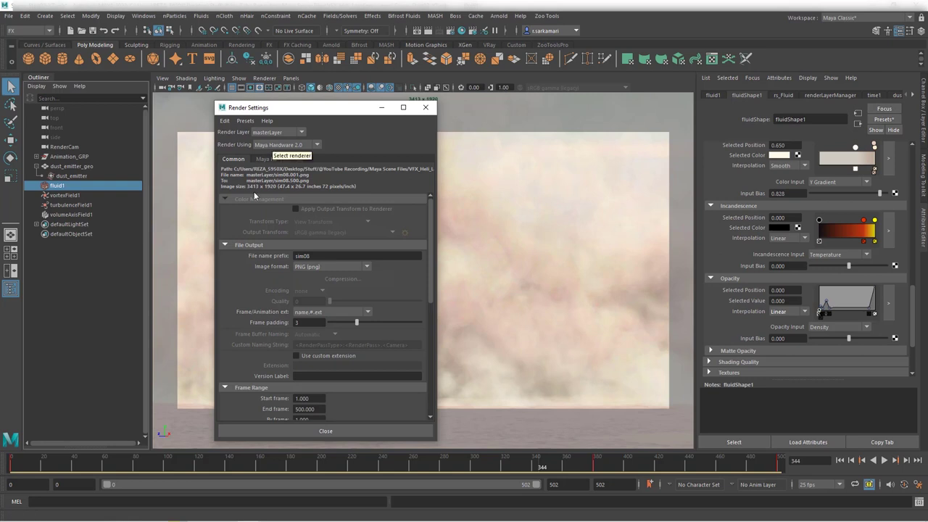
scroll(253, 193, down, 4)
scroll(286, 290, down, 3)
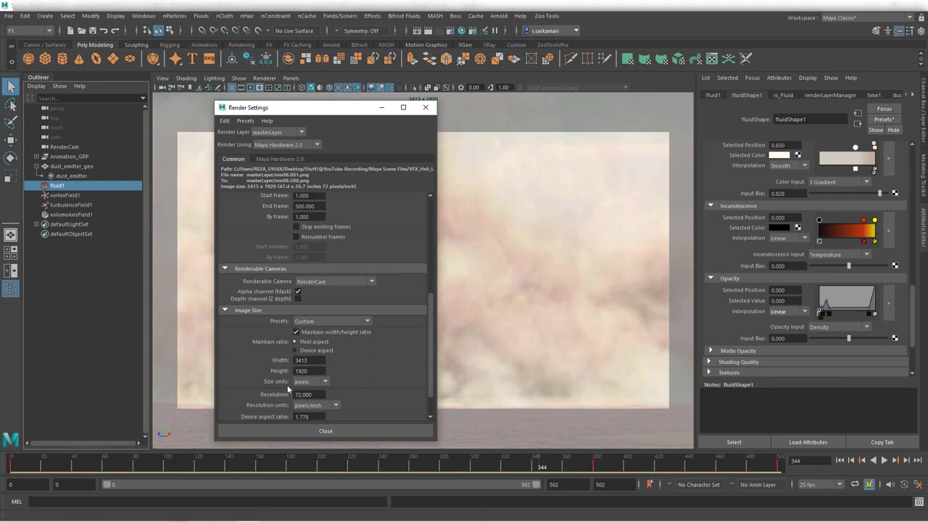
click(270, 158)
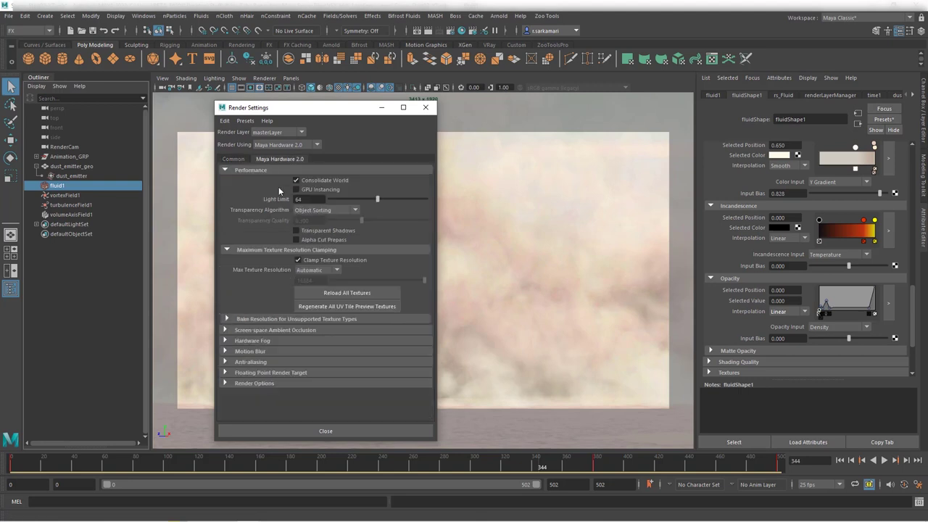
click(287, 349)
click(314, 362)
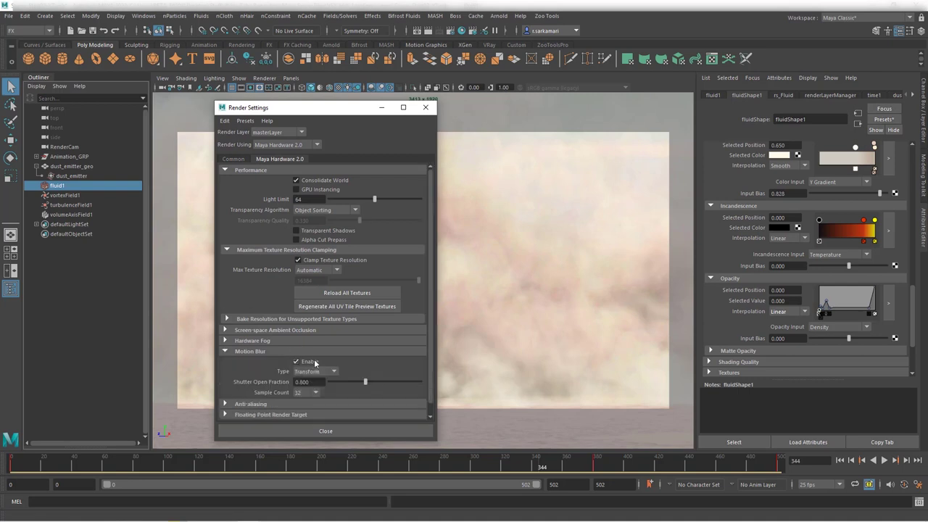
Close the Render Settings window, leaving the dust view at frame 344
click(426, 107)
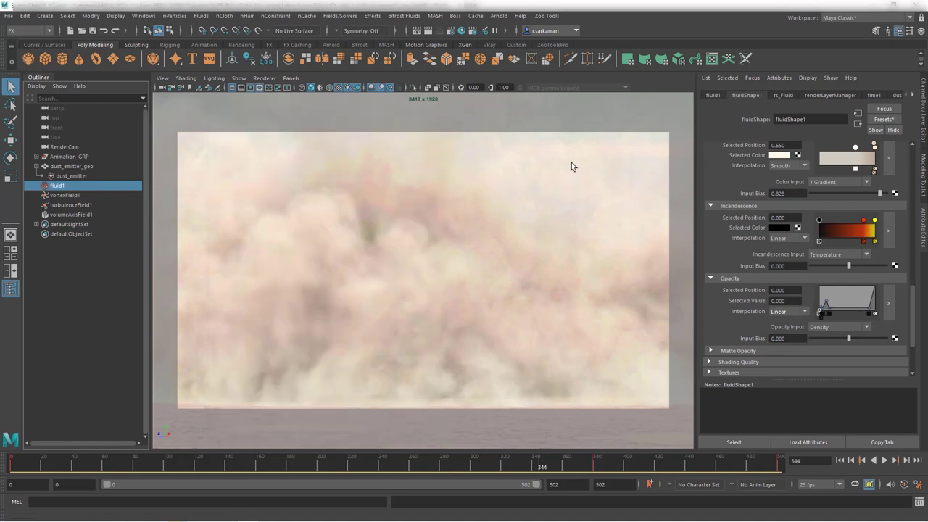